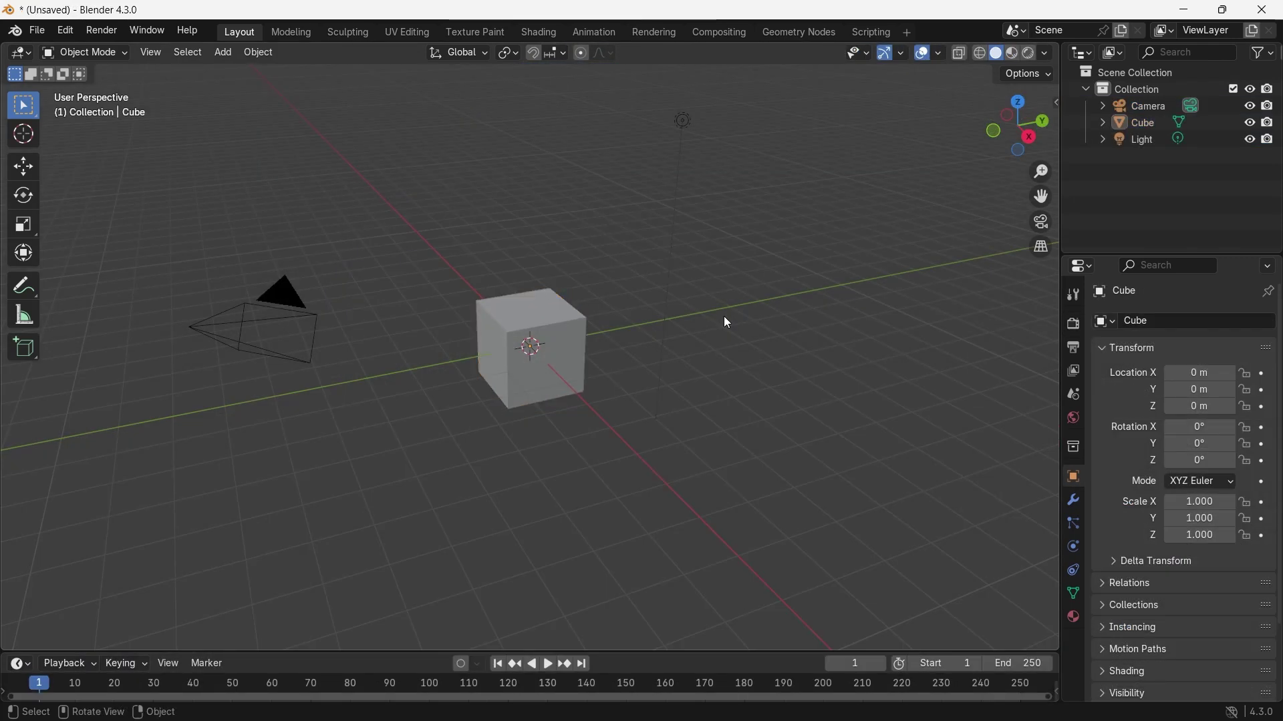
Delete all the default scene objects and add a cylinder mesh at the world origin
key("a")
key("x")
left_click(724, 315)
key("shift+a")
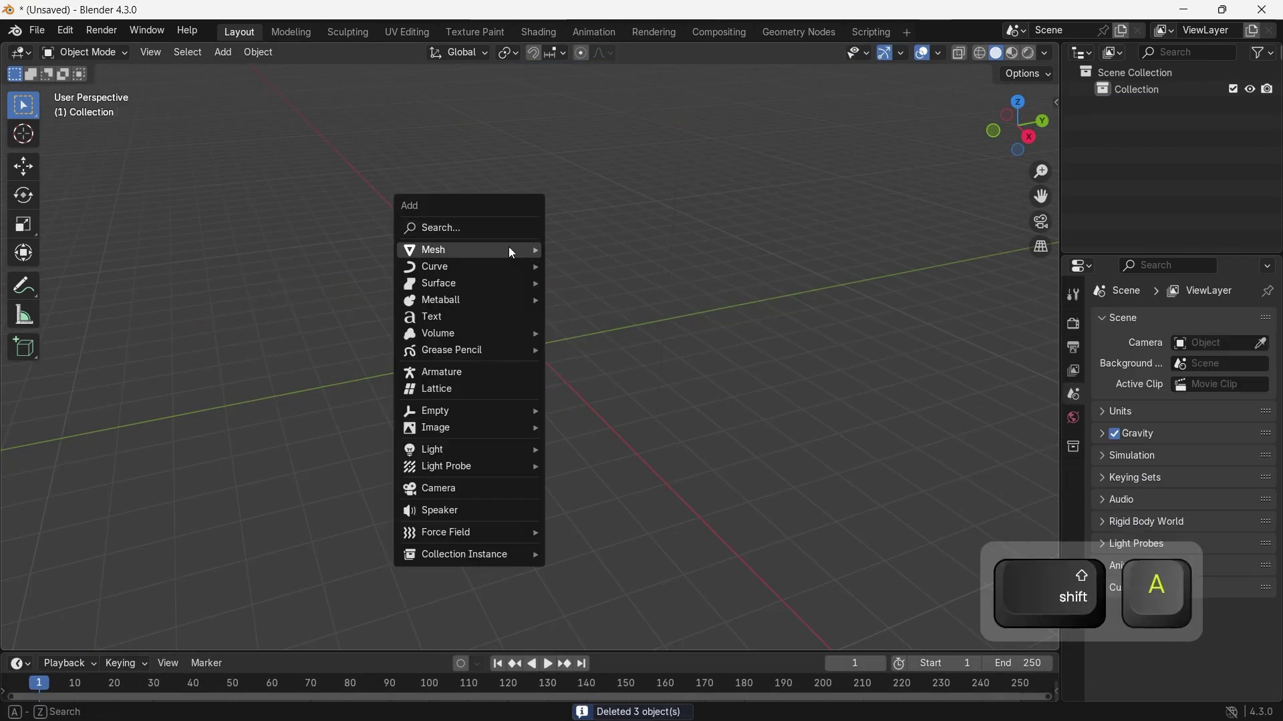
mouse_move(512, 254)
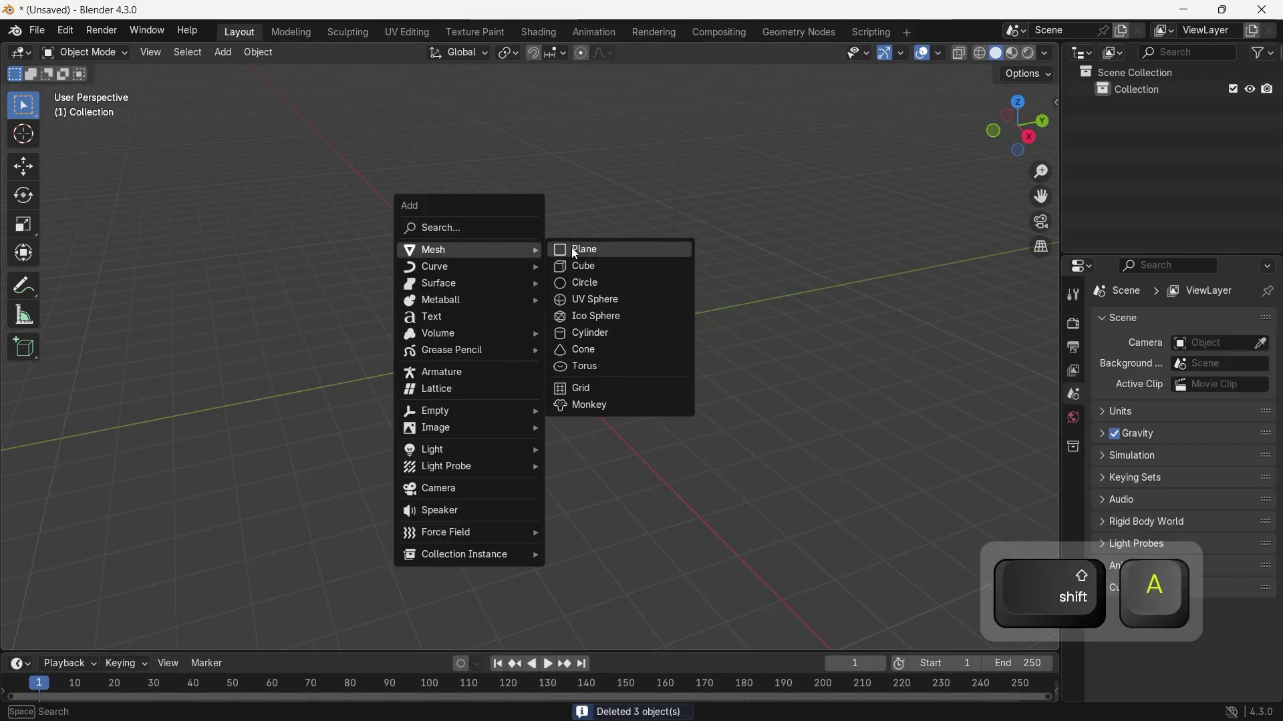
left_click(588, 336)
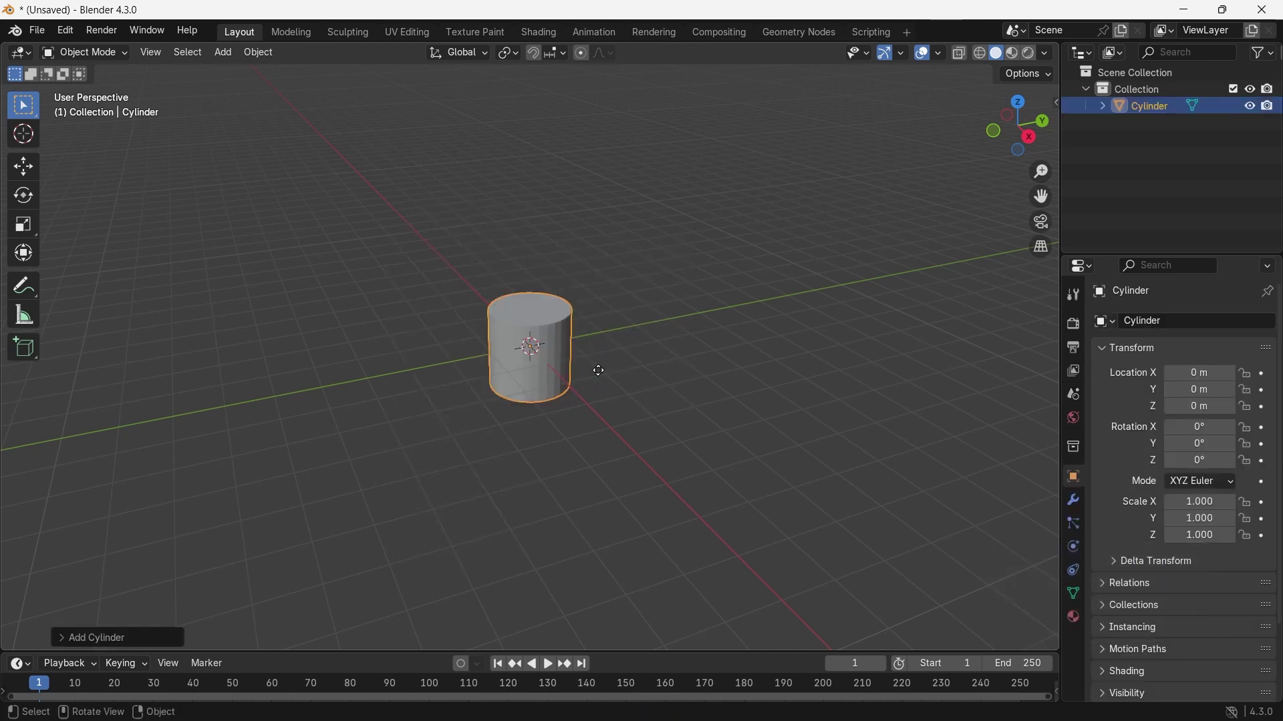
Stretch the cylinder to a Z scale of about 2.6 and raise it to about 3.25 m on Z
key("g")
key("z")
left_click(625, 227)
key("s")
key("z")
left_click(713, 278)
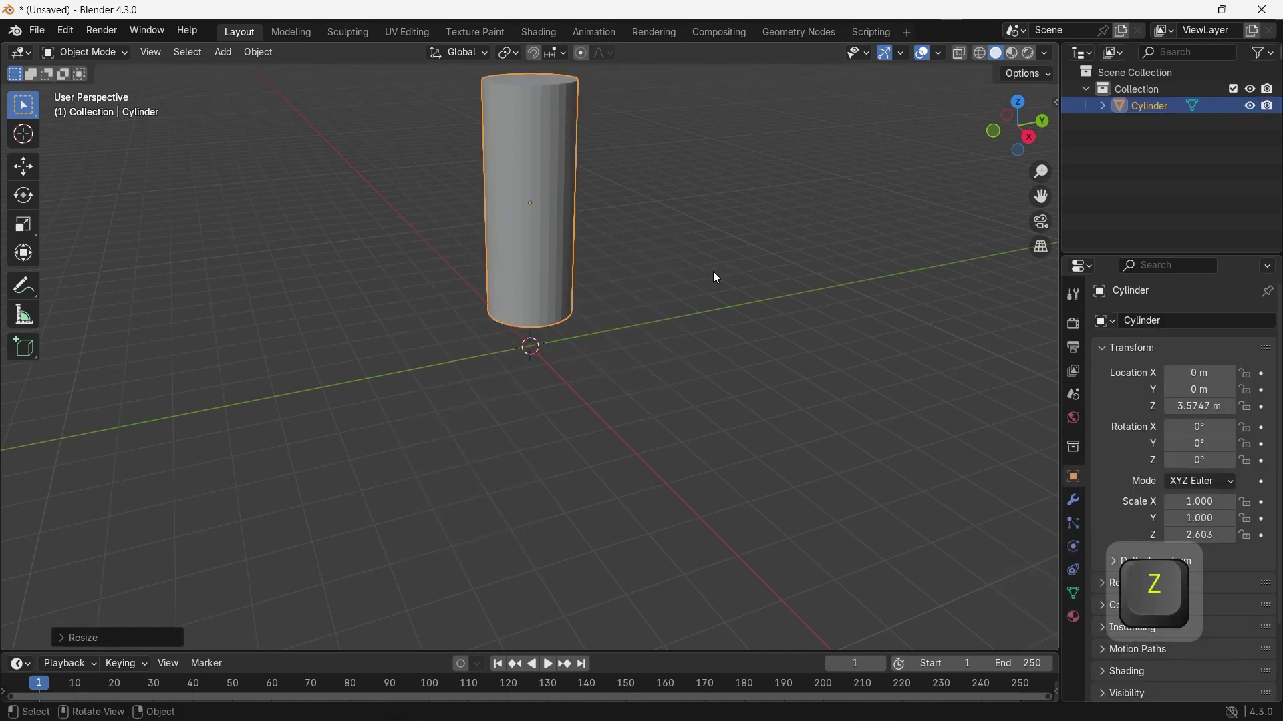
key("g")
key("z")
left_click(668, 286)
In Edit Mode, scale down the cylinder's top face to taper it toward the top
key("Tab")
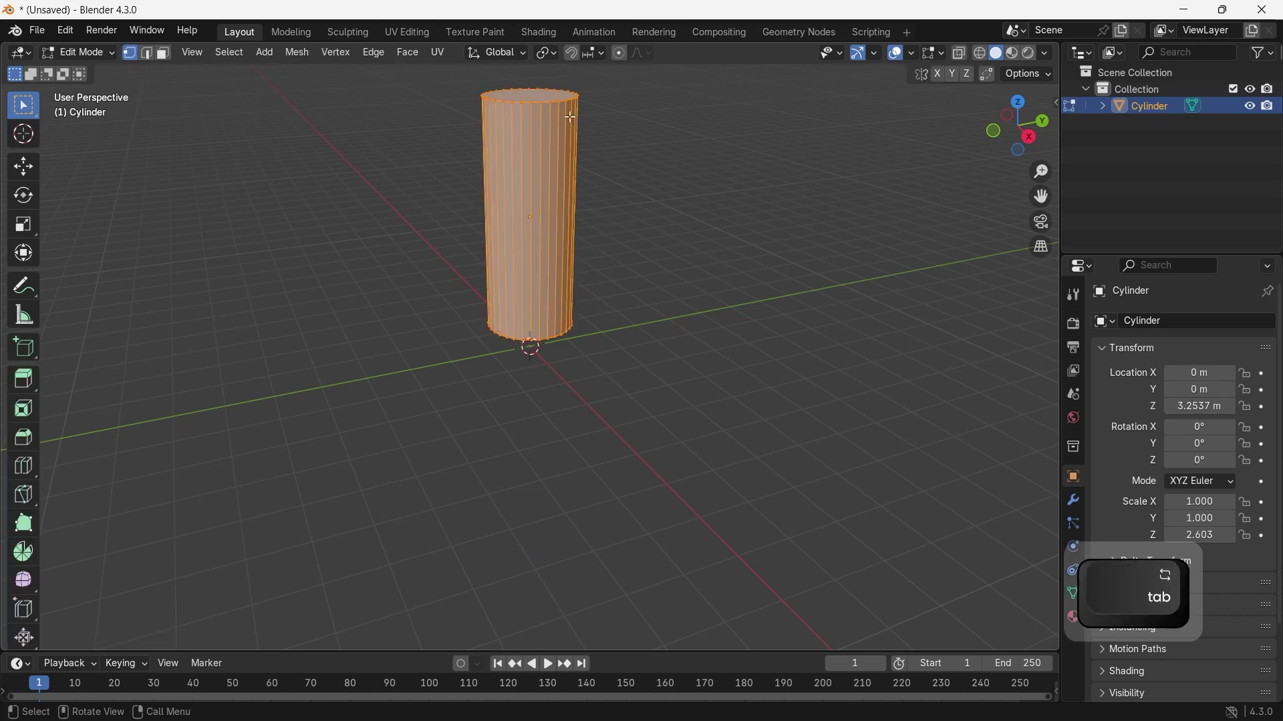
key("3")
left_click(548, 97)
key("s")
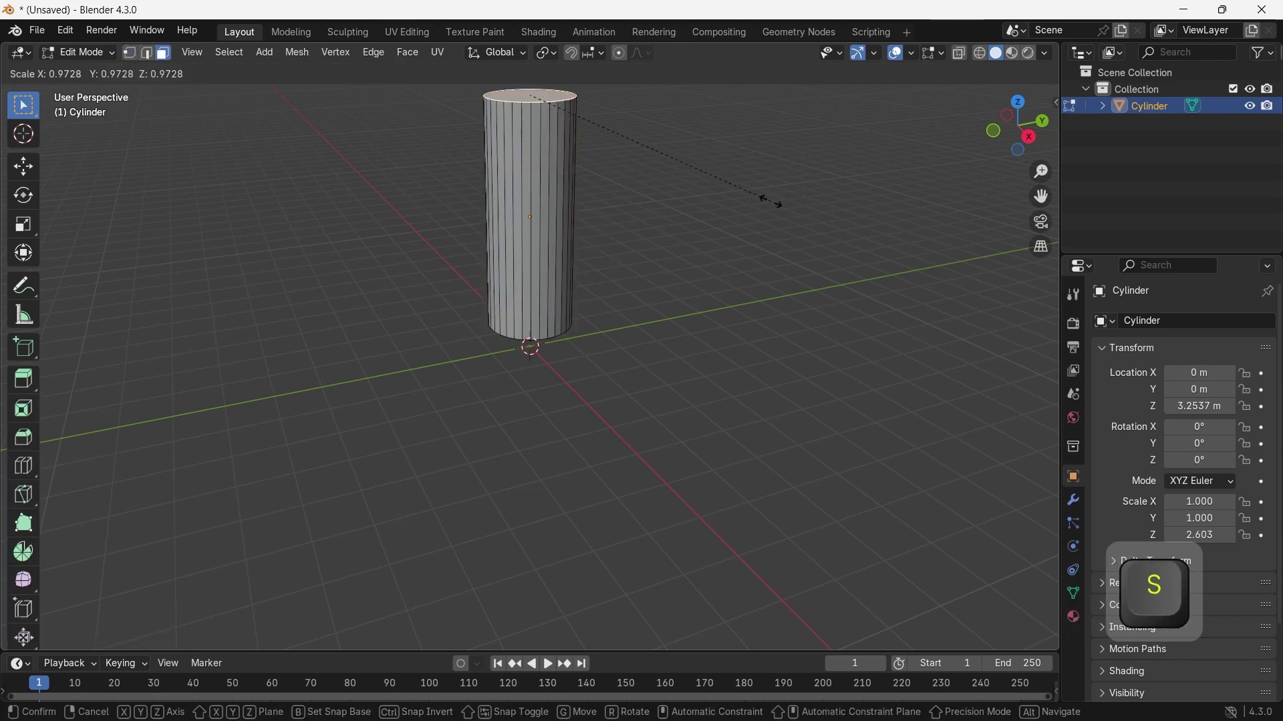
left_click(658, 167)
Scale up the cylinder's bottom face in X and Y only to widen the base into a cone shape
middle_click_drag(541, 335, 539, 310)
left_click(537, 314)
middle_click_drag(601, 275, 596, 373)
key("s")
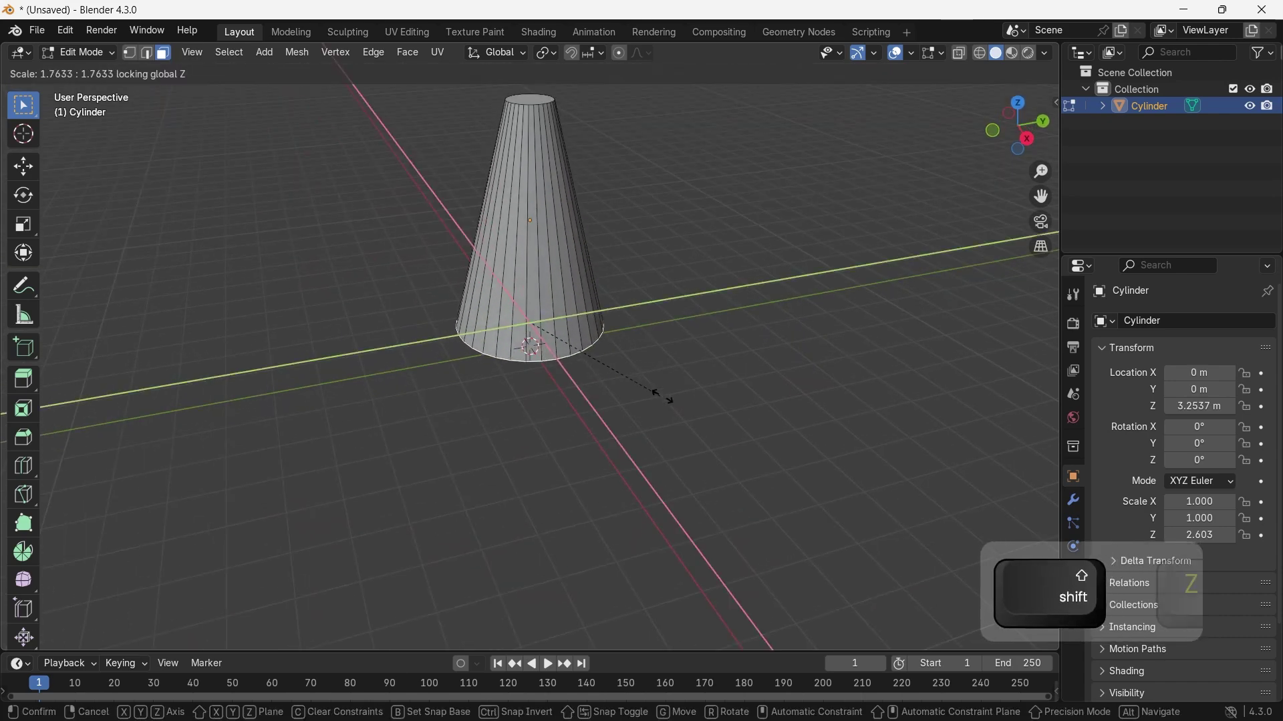
key("shift+z")
left_click(624, 323)
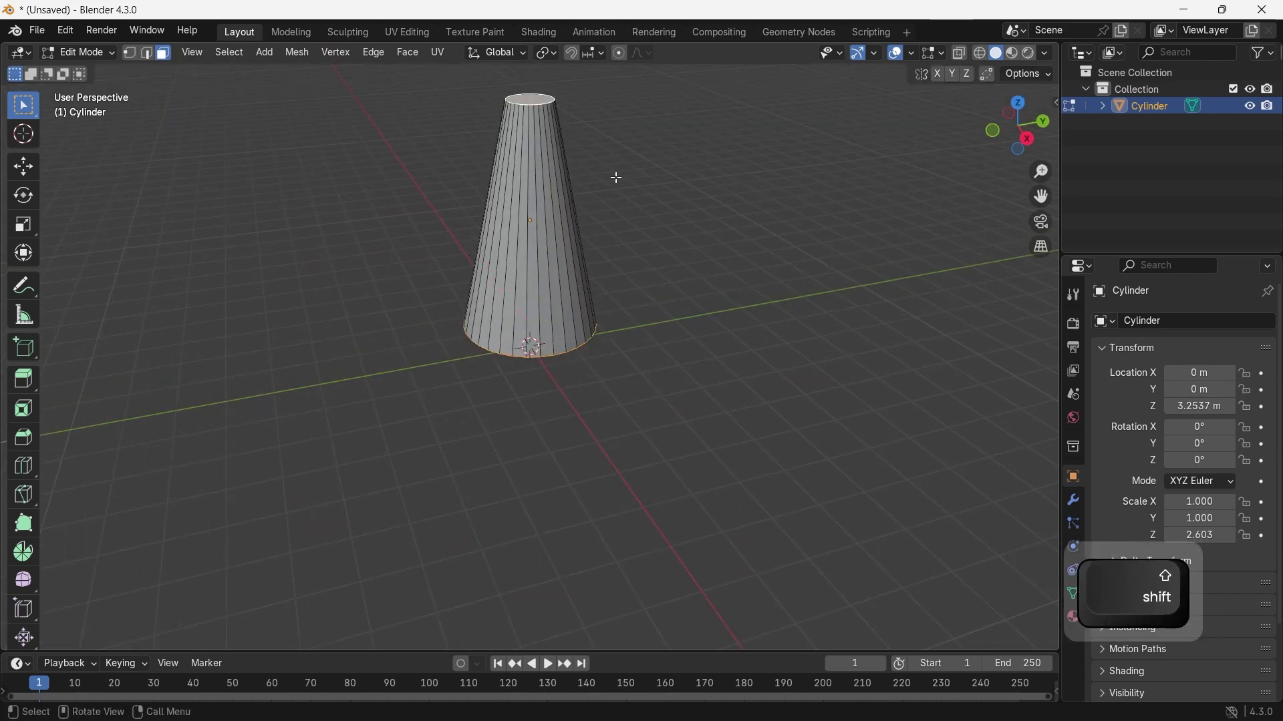
Delete the top and bottom cap faces so the cone is an open shell
key("alt+z")
key("x")
left_click(651, 214)
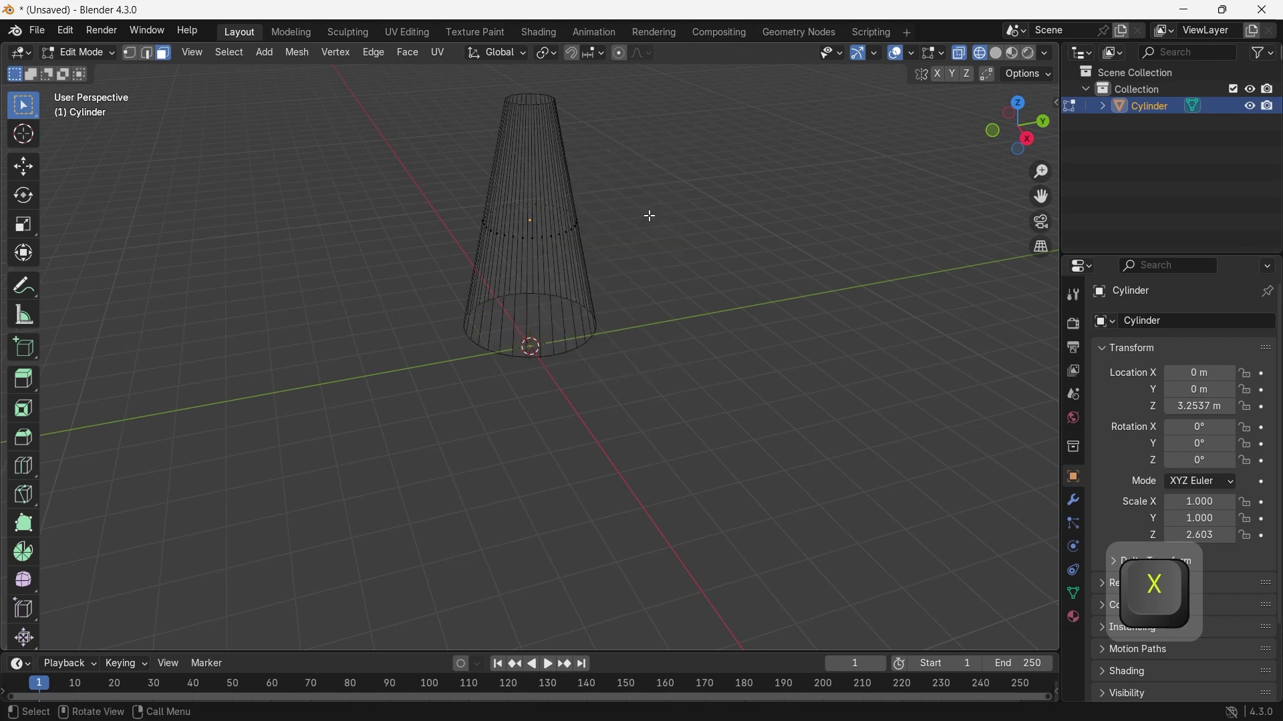
key("alt+z")
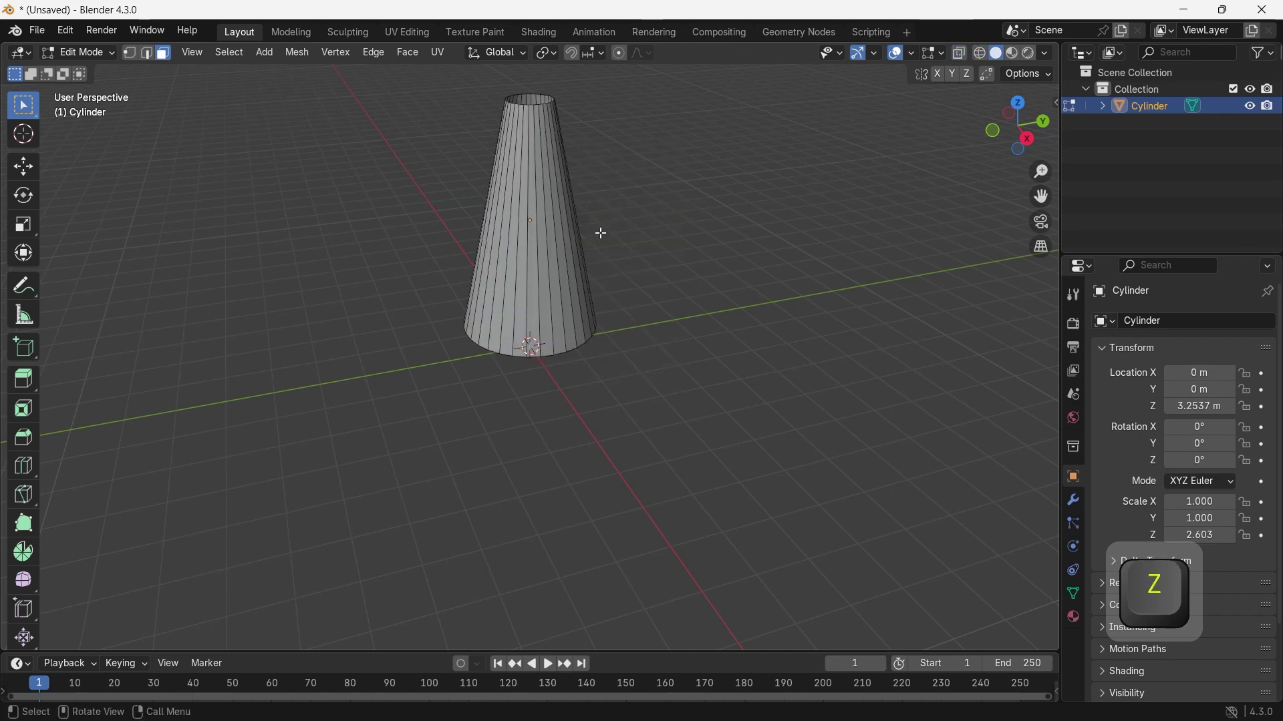
Add many evenly spaced horizontal loop cuts along the cone's height without sliding them
key("ctrl+r")
scroll(551, 243, "up", 20)
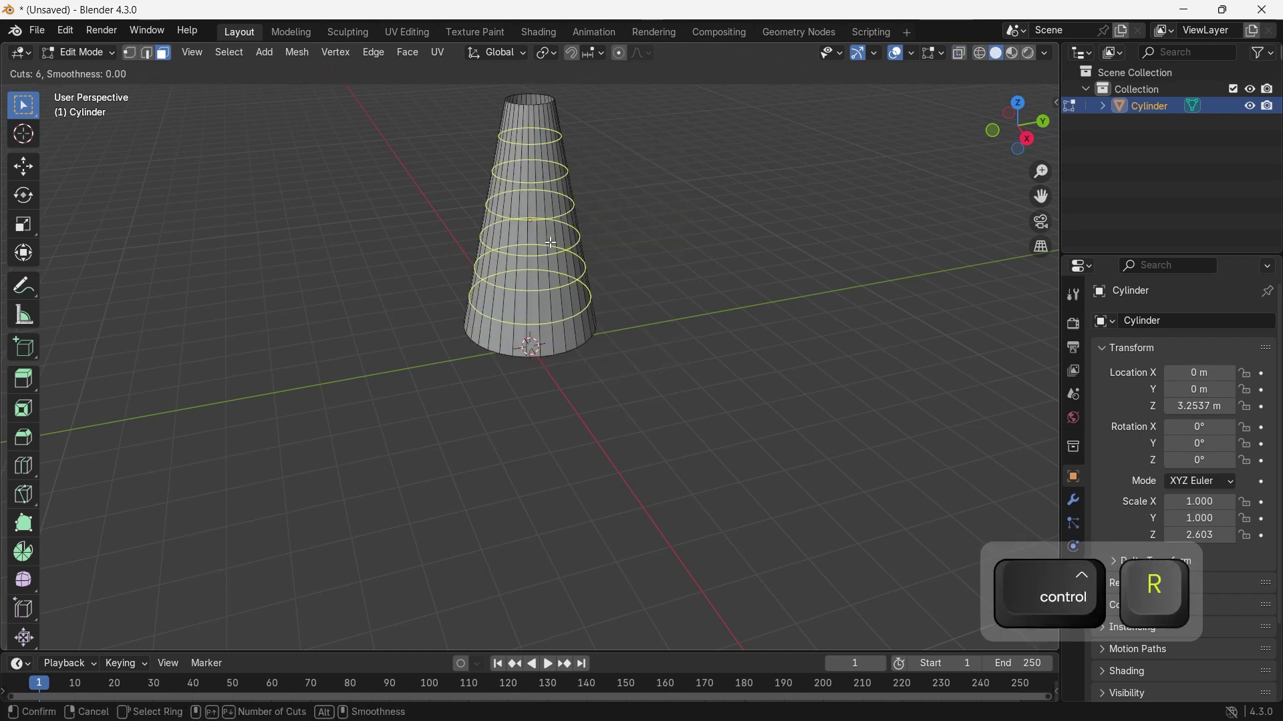
left_click(552, 243)
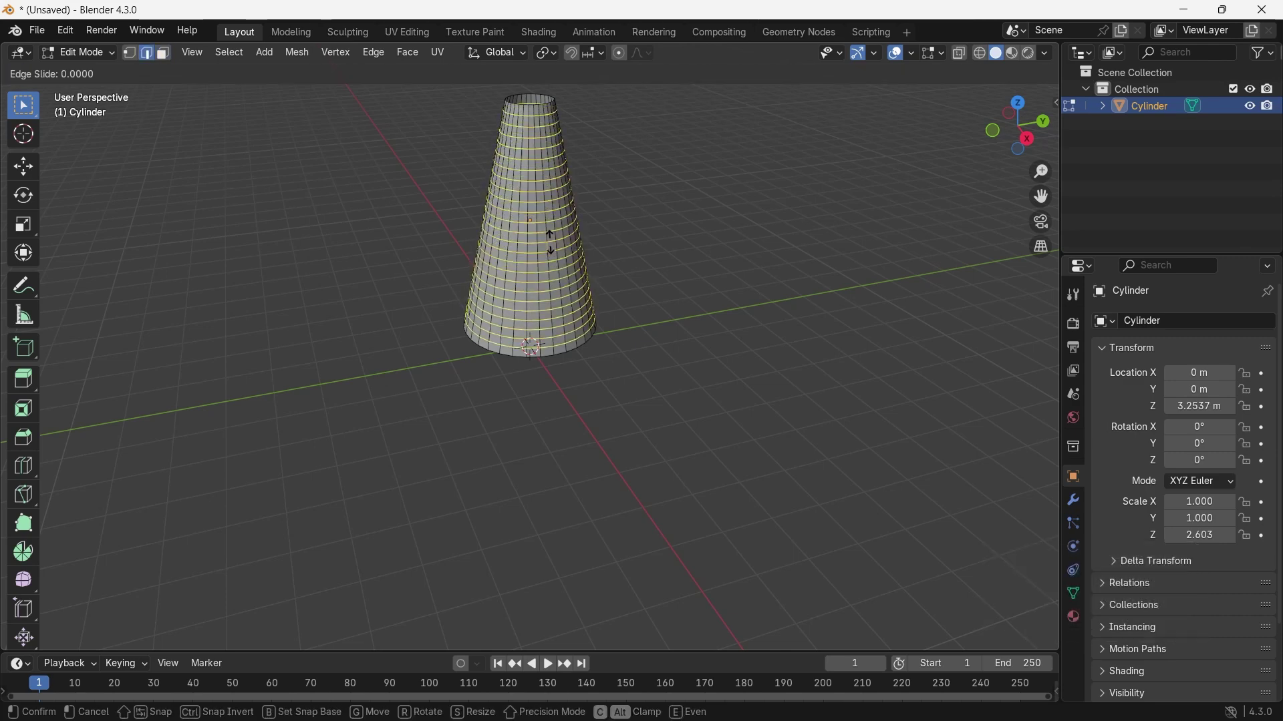
right_click(550, 238)
Return to Object Mode and apply Shade Smooth to the cone
key("Tab")
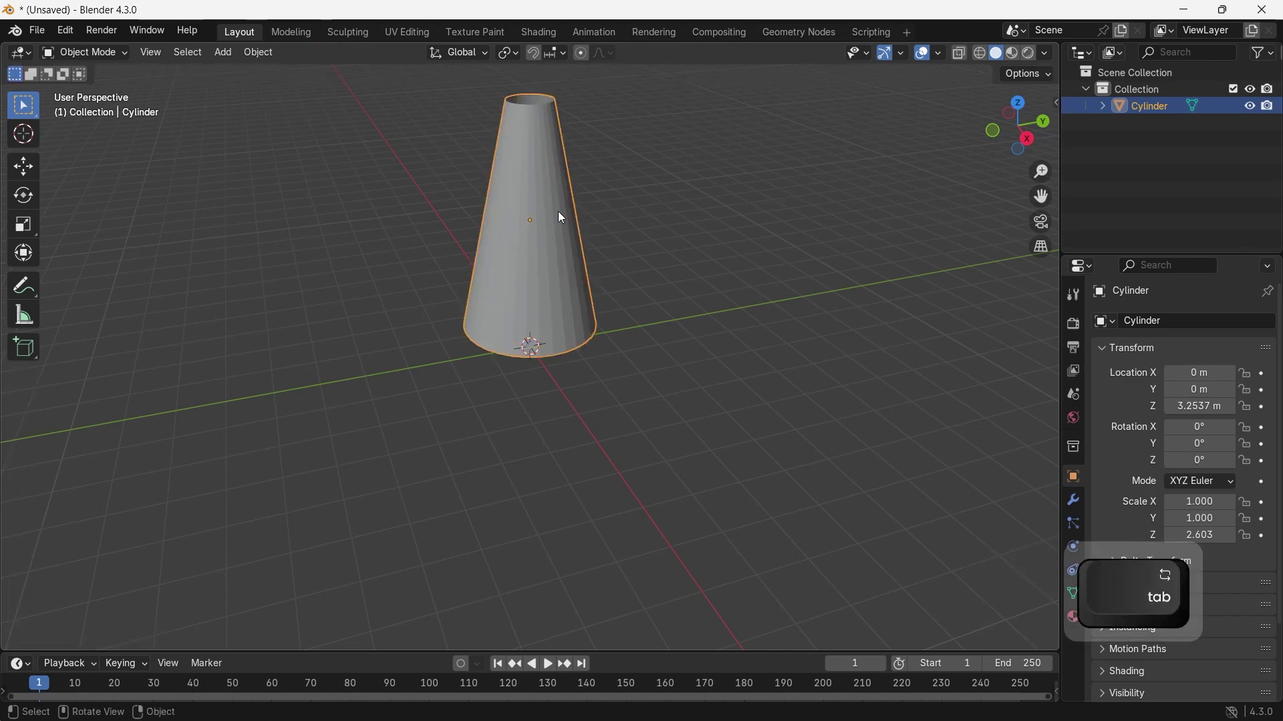
right_click(558, 211)
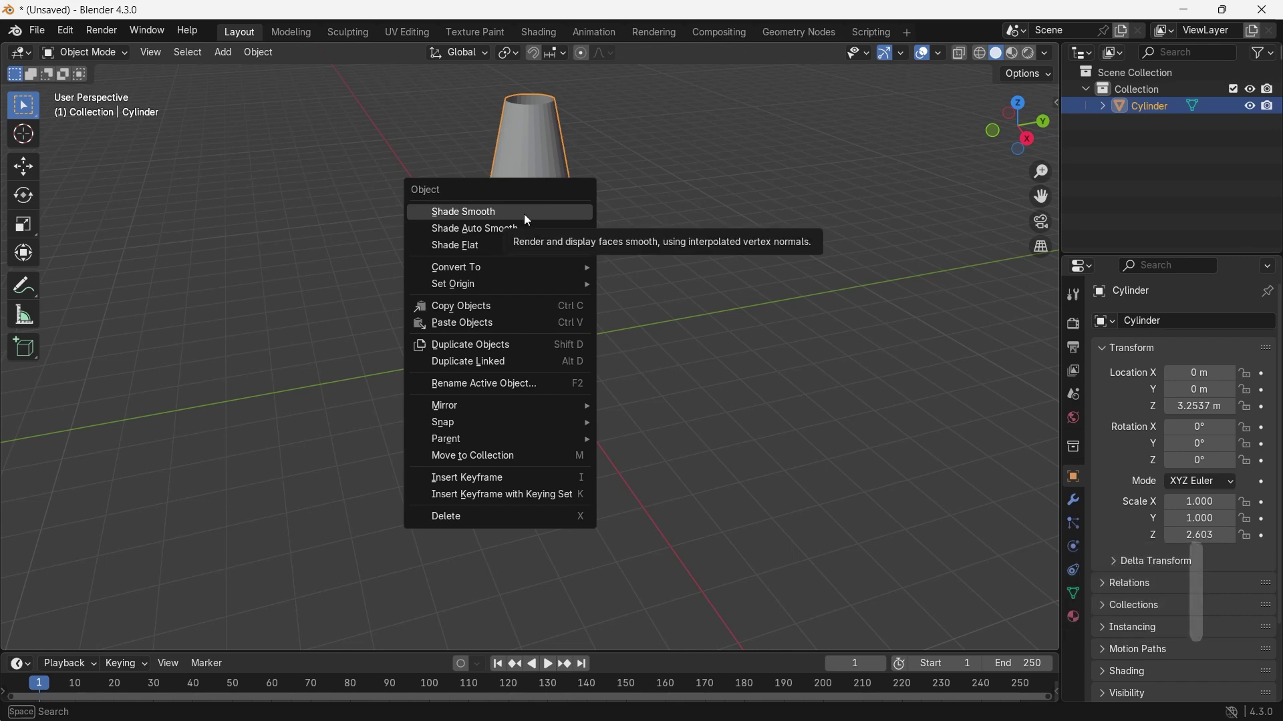
left_click(525, 214)
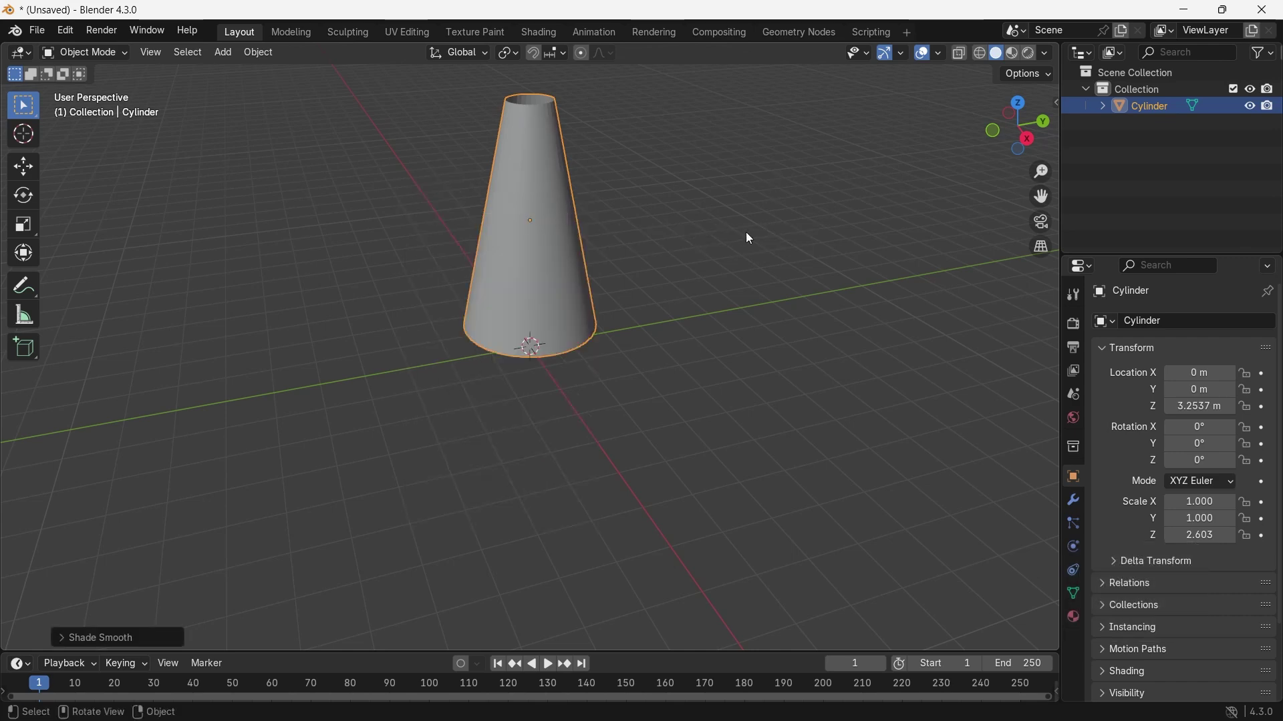
Enlarge the timeline area to about half the window height and change it to the Shader Editor
middle_click_drag(676, 298, 672, 264)
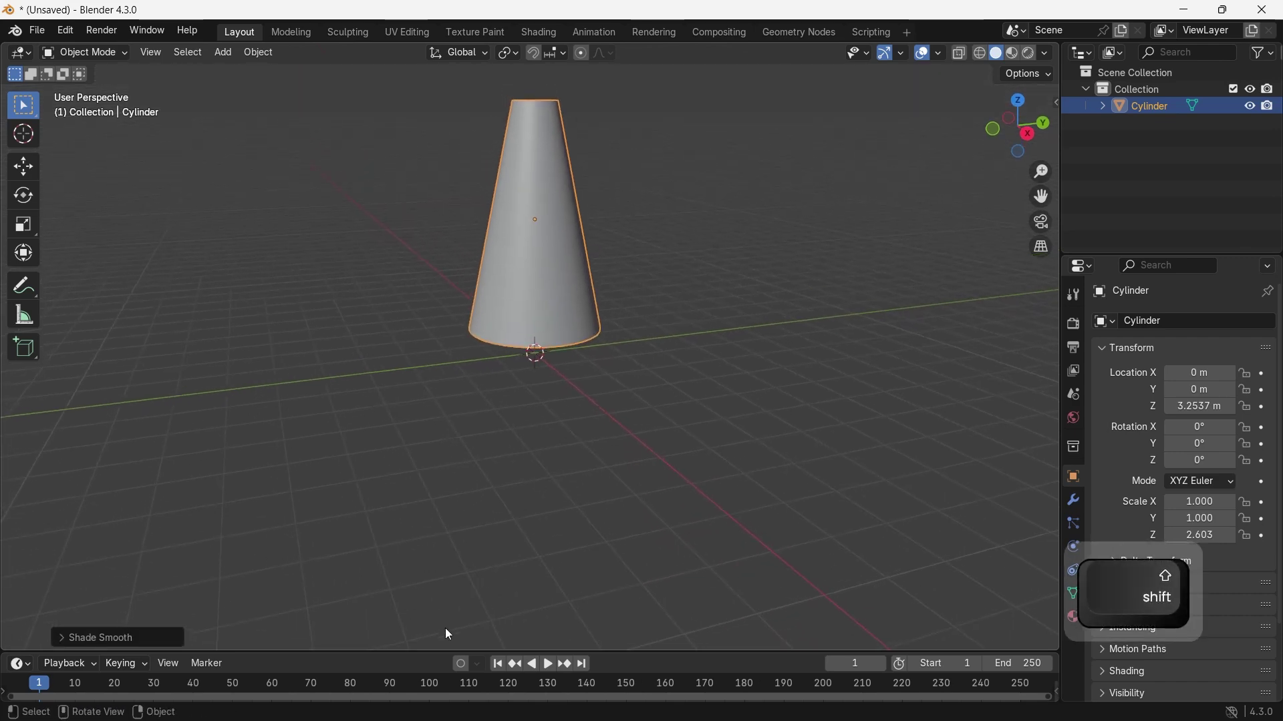
left_click_drag(435, 652, 454, 312)
middle_click_drag(661, 200, 666, 309, "shift")
scroll(624, 168, "down", 1)
middle_click_drag(624, 168, 623, 151)
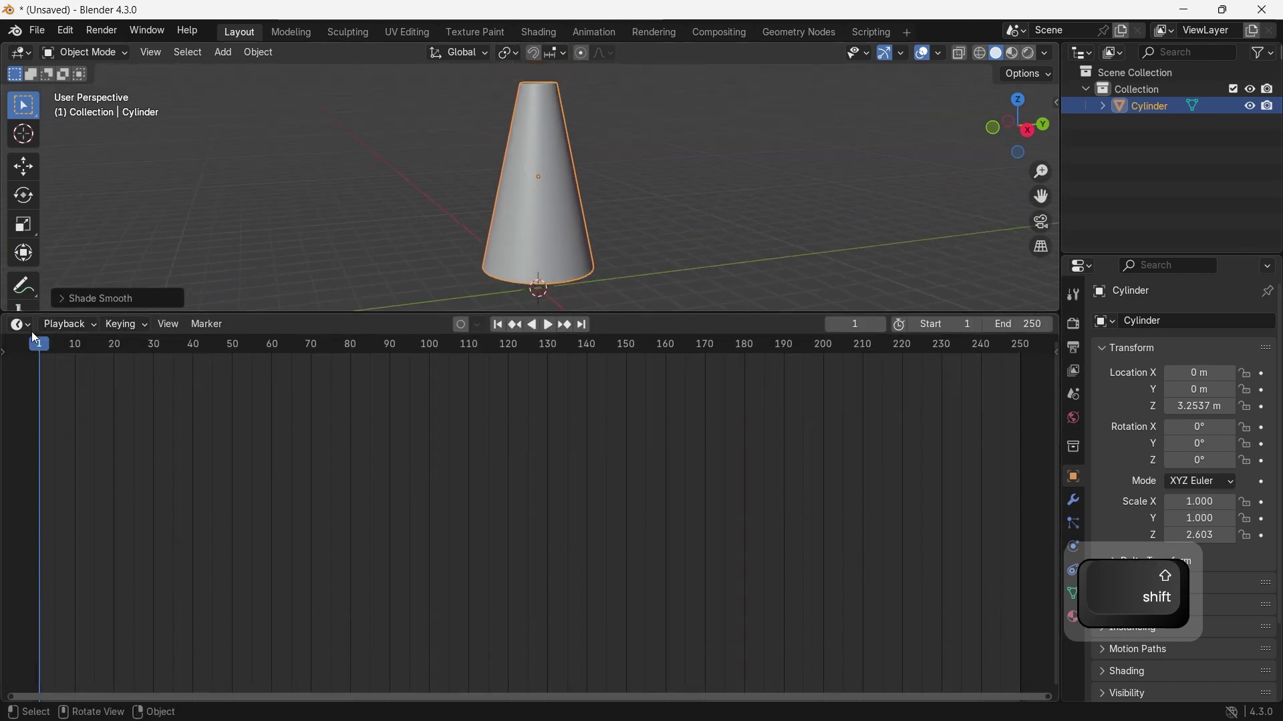
left_click(20, 324)
left_click(60, 476)
Set the render engine to Cycles with GPU Compute and enable viewport denoising
left_click(1073, 326)
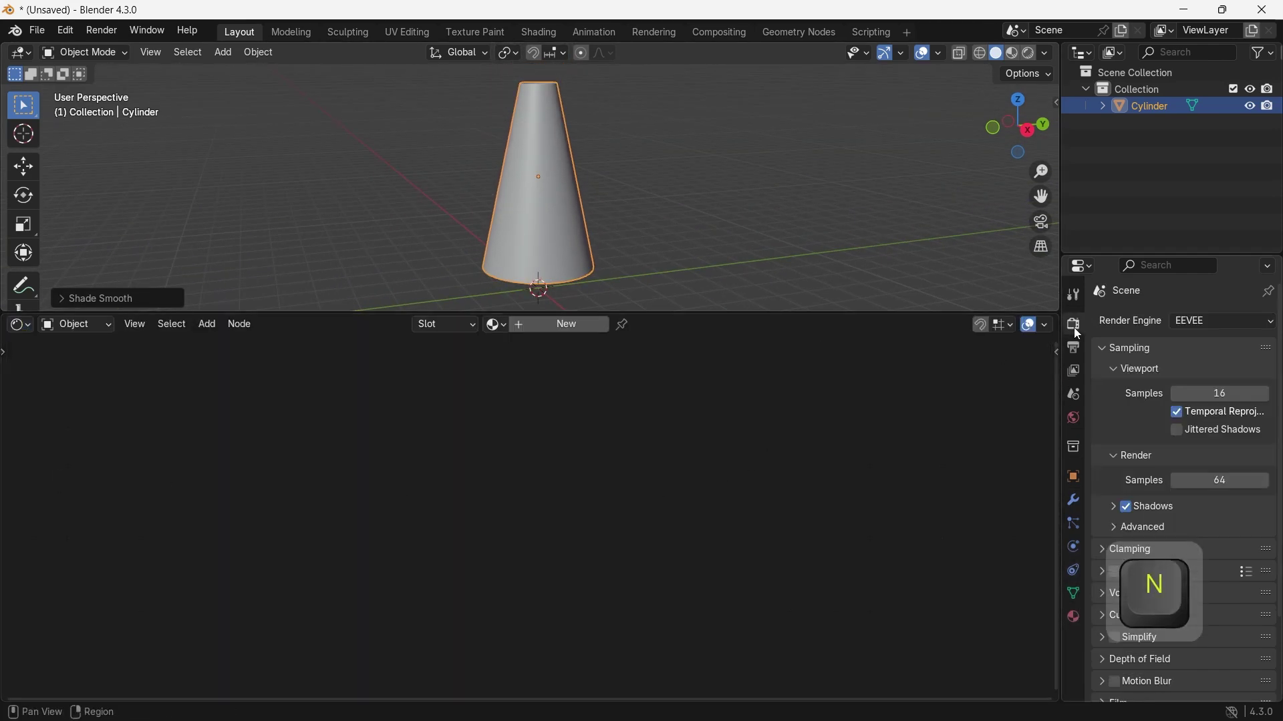
left_click(1196, 322)
left_click(1193, 376)
left_click(1196, 367)
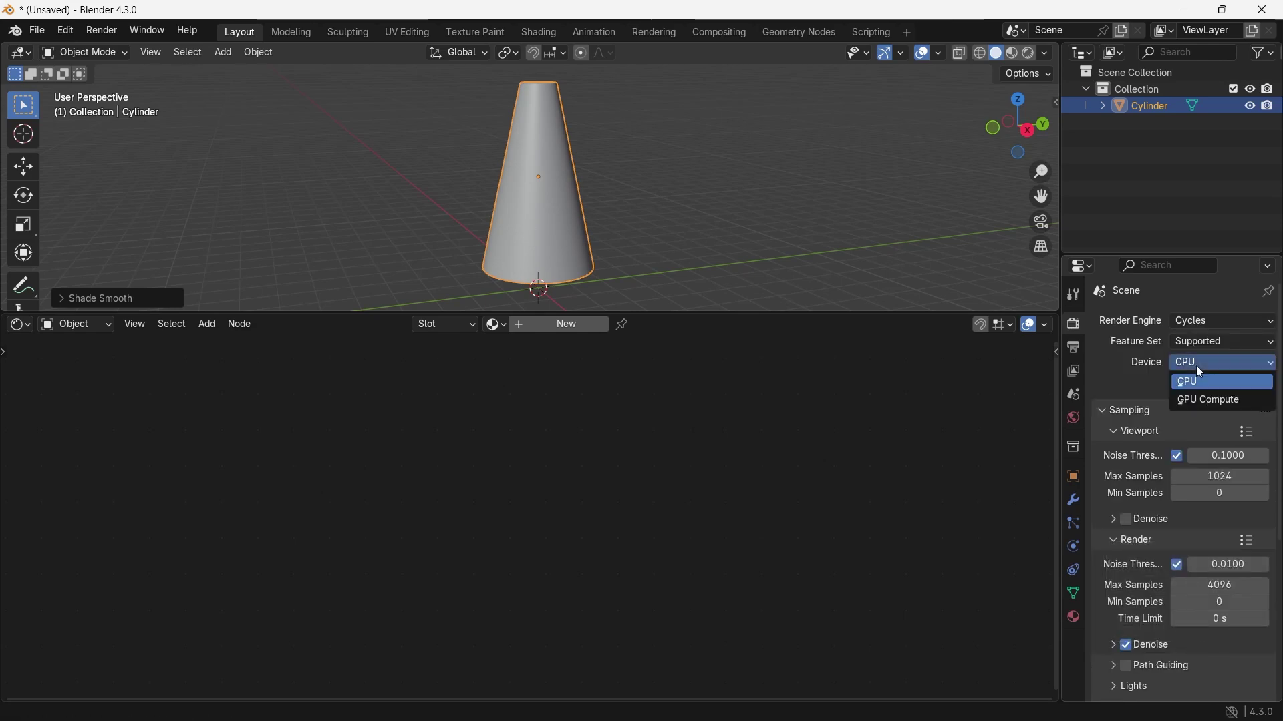
left_click(1200, 401)
left_click(1129, 500)
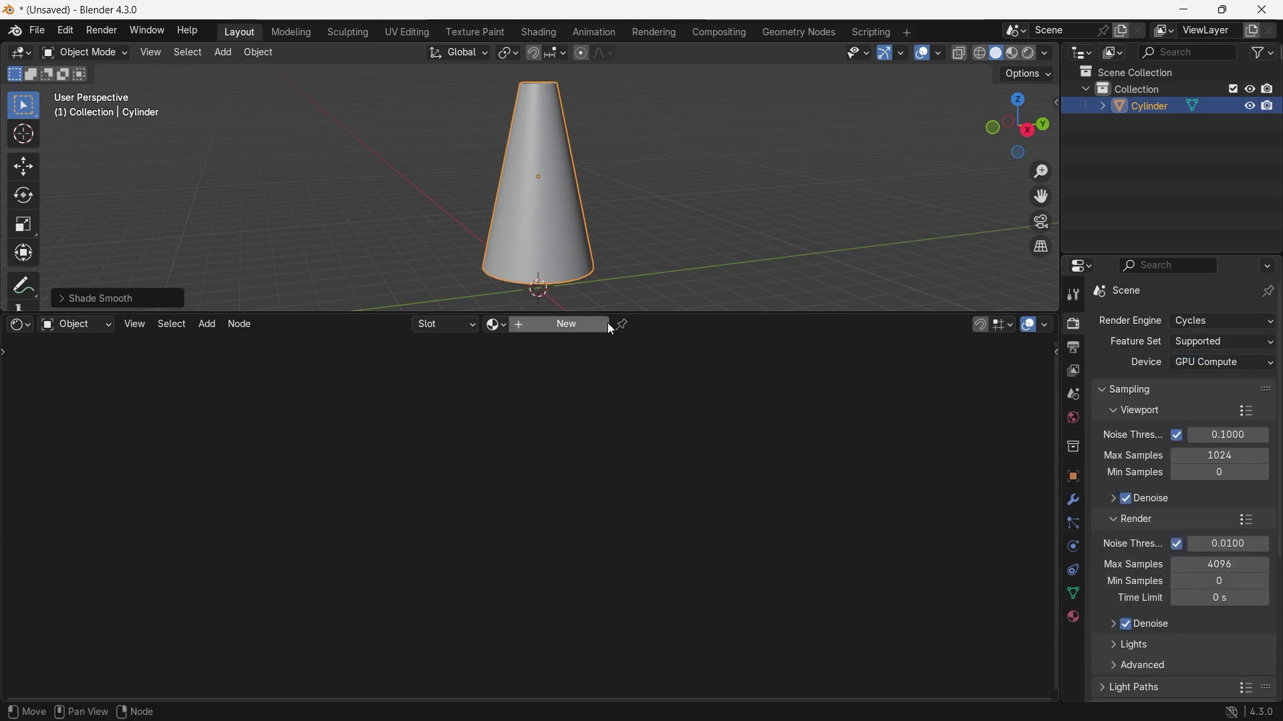
Create a new material on the cone and name it "Fake Rays"
left_click(587, 323)
middle_click_drag(483, 426, 582, 379)
scroll(580, 383, "up", 2)
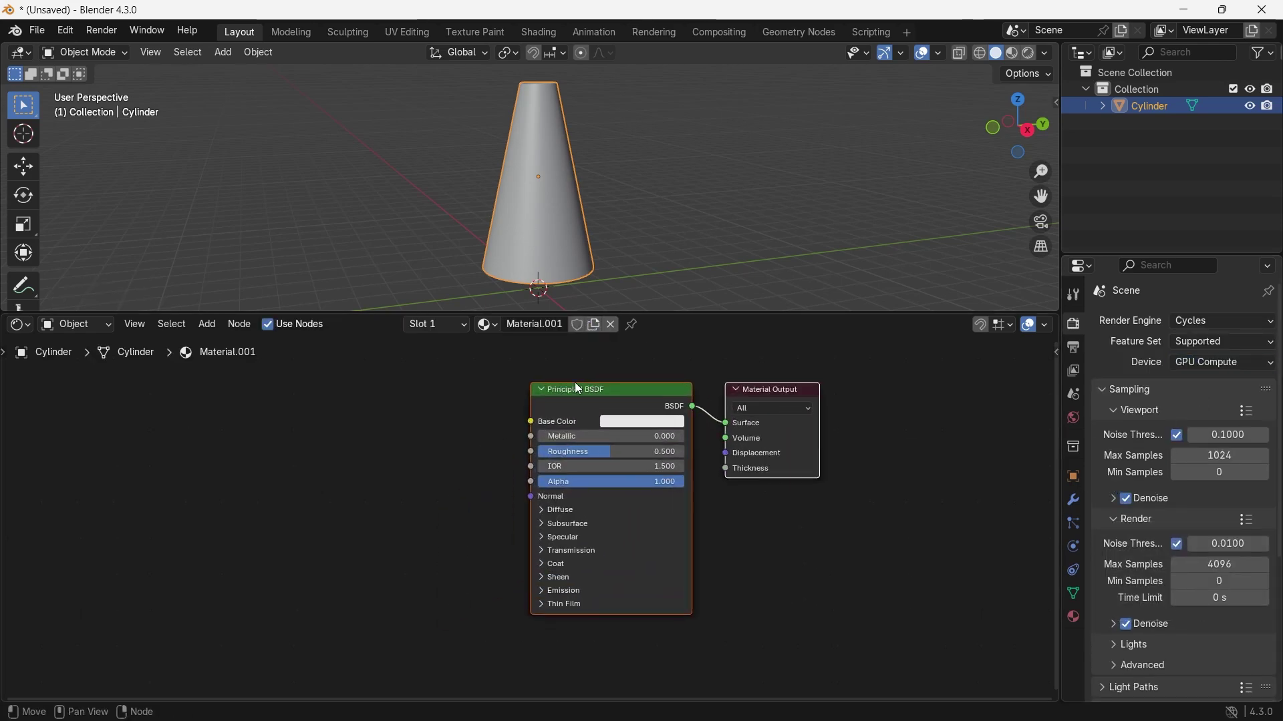
left_click(533, 324)
type("Fake Rays")
key("Return")
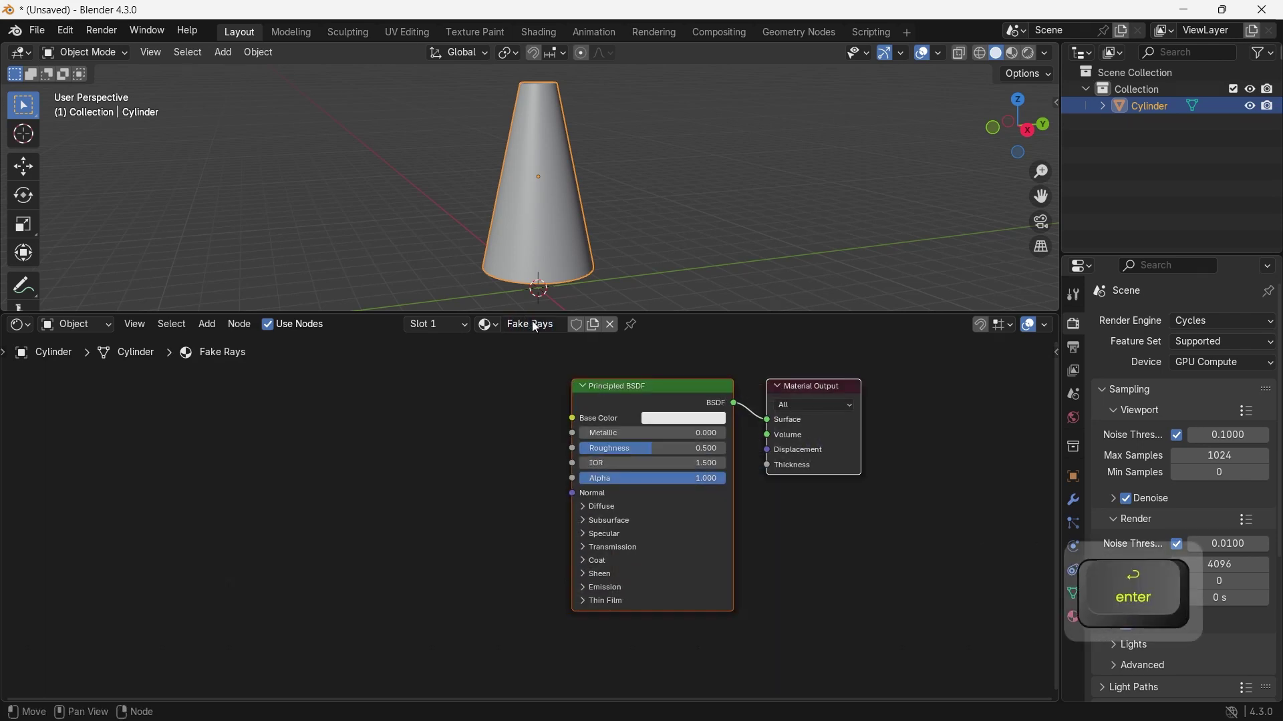
Add a Noise Texture node ahead of the Principled BSDF node
key("shift+a")
type("gab")
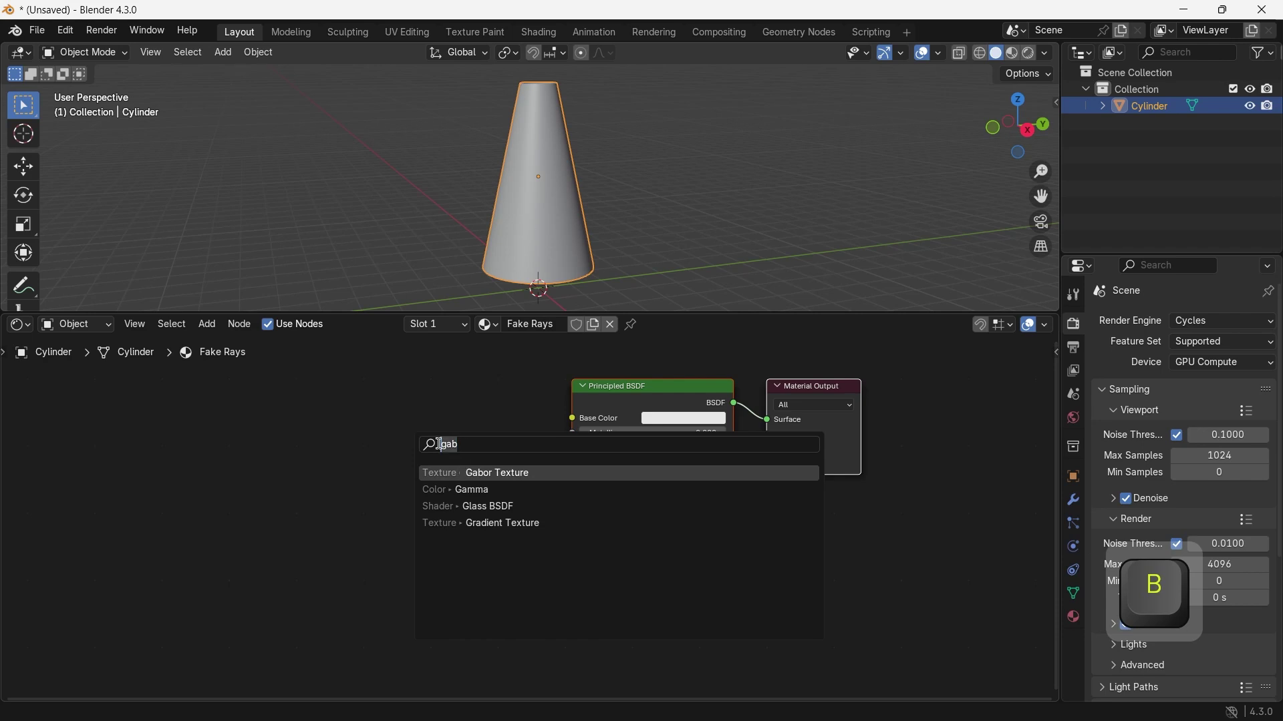
type("ni")
key("Return")
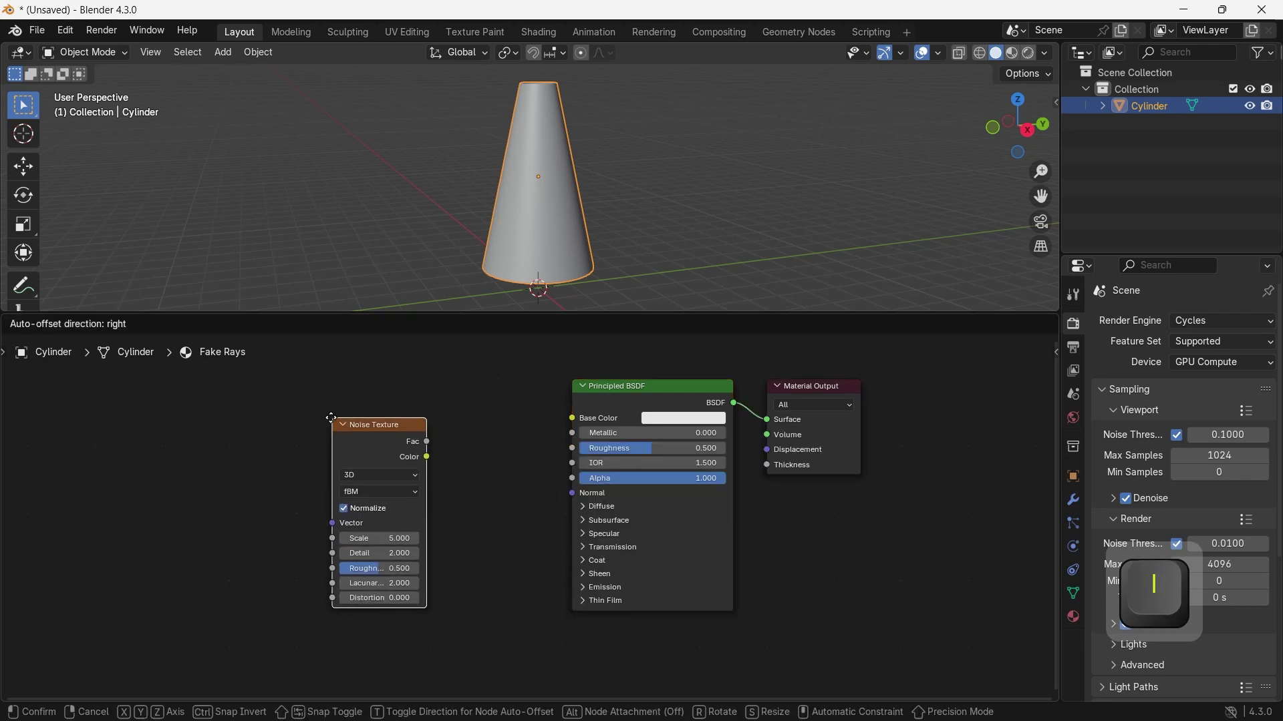
left_click(319, 411)
Preview the Noise Texture's Fac output through the Material Output surface in a slightly taller viewport with rendered shading
middle_click_drag(481, 435, 503, 446)
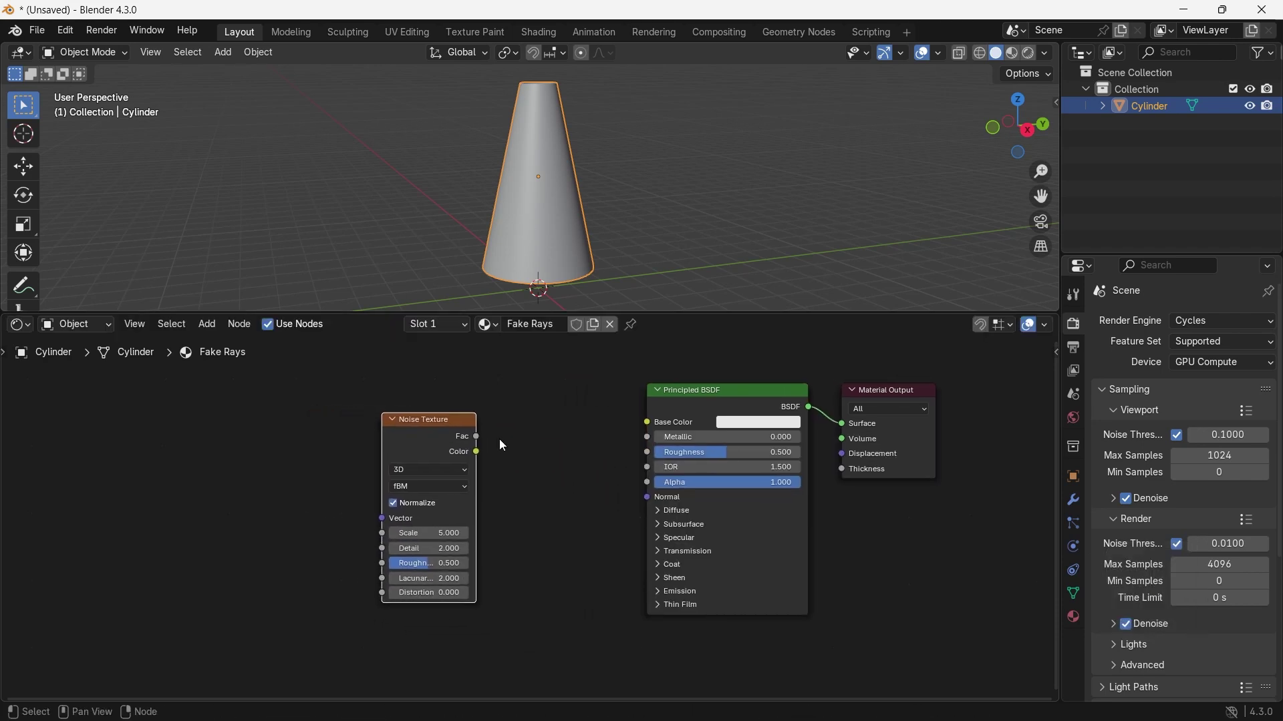
left_click(419, 435, "ctrl+shift")
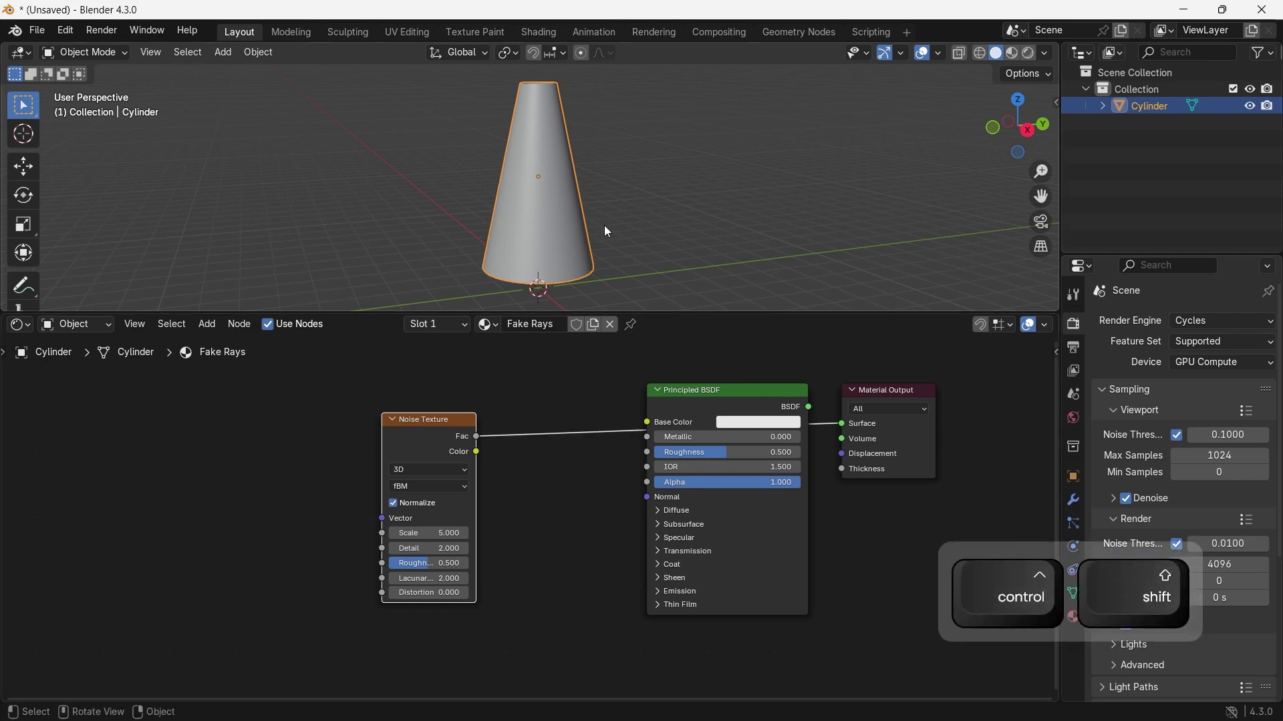
key("z")
left_click(607, 145)
left_click_drag(664, 312, 664, 342)
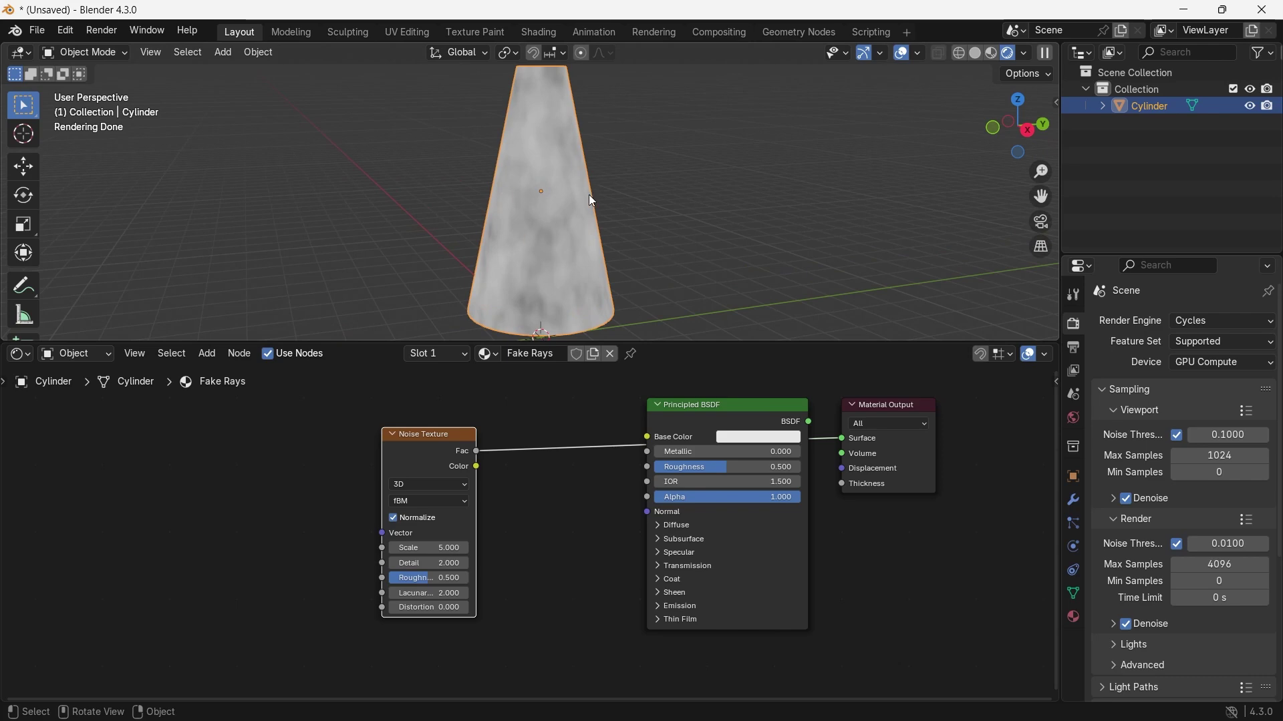
Add a Texture Coordinate node with its Normal output connected to the Noise Texture's Vector input
scroll(493, 475, "up", 1)
middle_click_drag(493, 476, 589, 477)
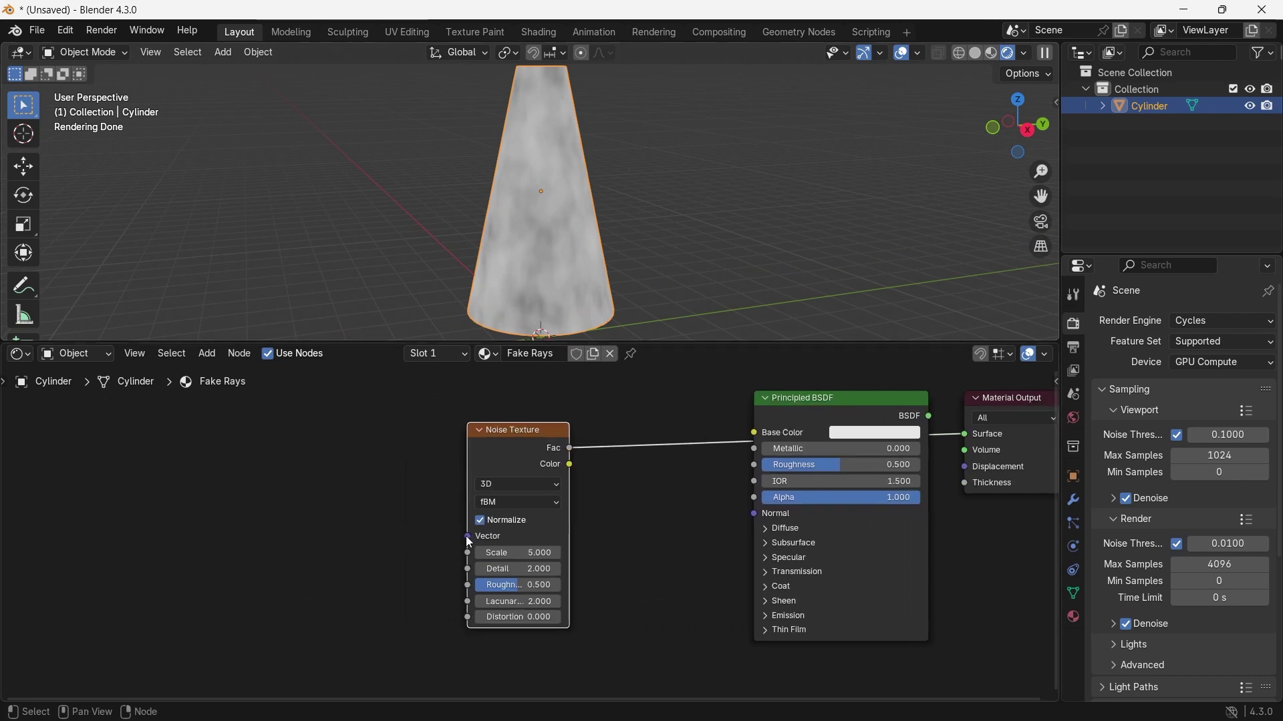
left_click_drag(468, 538, 401, 485)
type("texture coo")
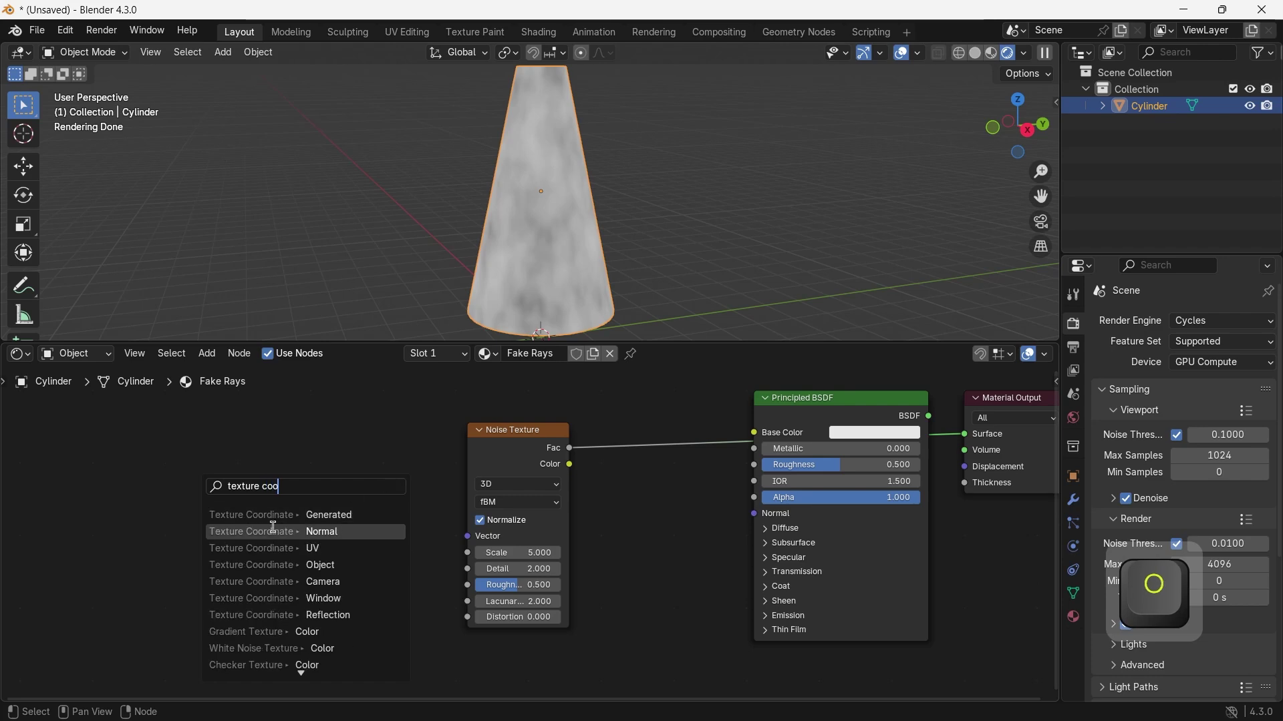
left_click(273, 531)
left_click(269, 495)
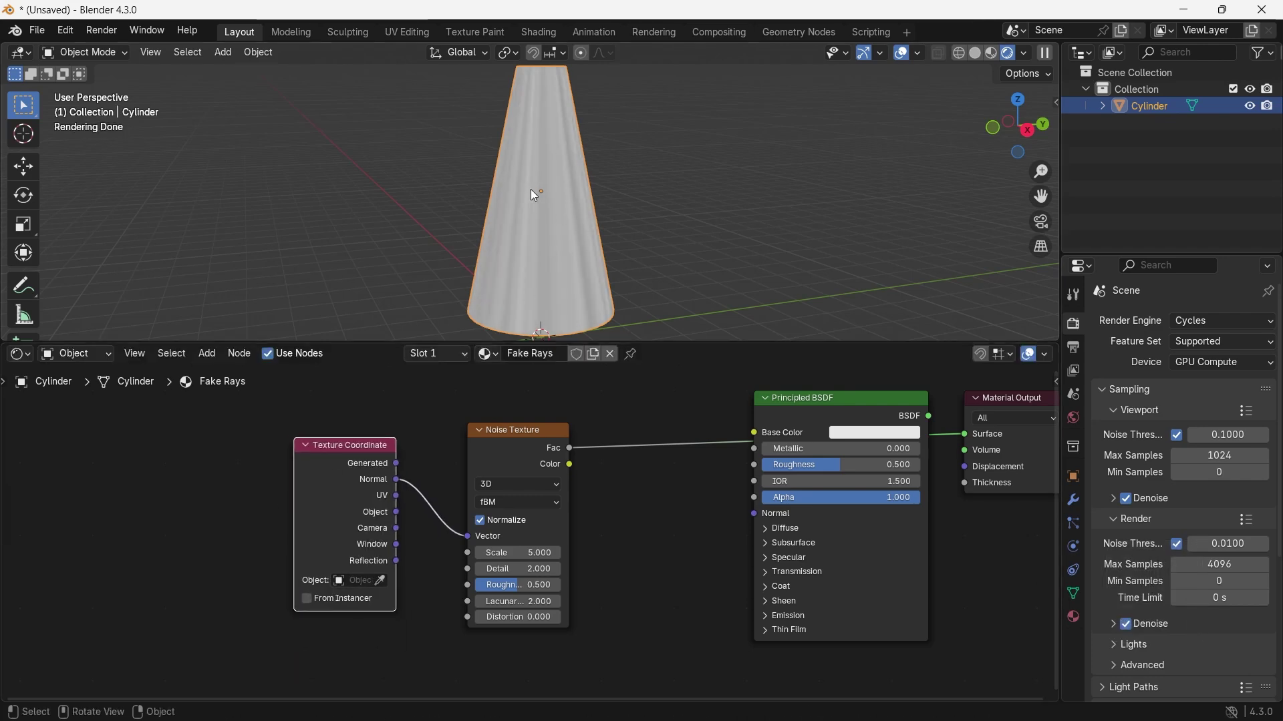
Compare flat and smooth shading on the cone, finishing with Shade Smooth
right_click(566, 177)
left_click(535, 206)
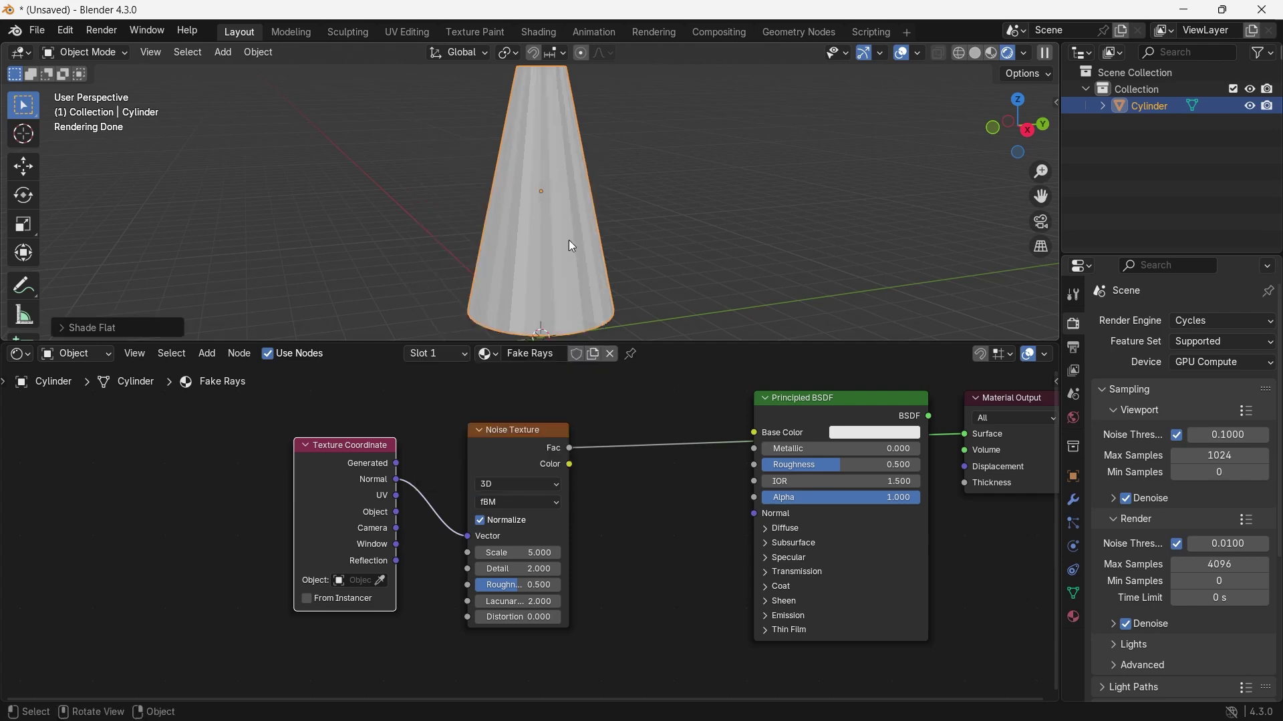
right_click(551, 222)
left_click(520, 189)
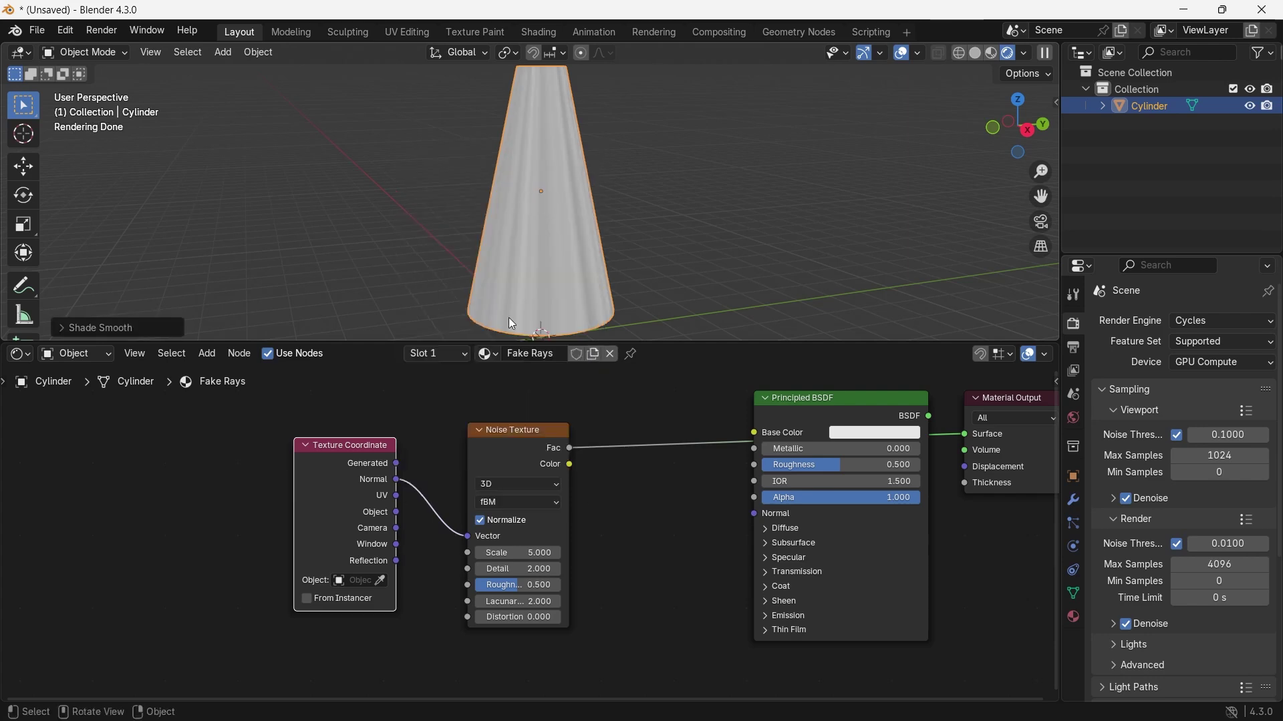
Try a different Noise Texture scale and set it back to 5
scroll(569, 518, "up", 3)
mouse_move(435, 567)
left_mouse_down()
mouse_move(481, 566)
mouse_move(459, 566)
left_mouse_up()
double_click(438, 563)
type("5")
key("Return")
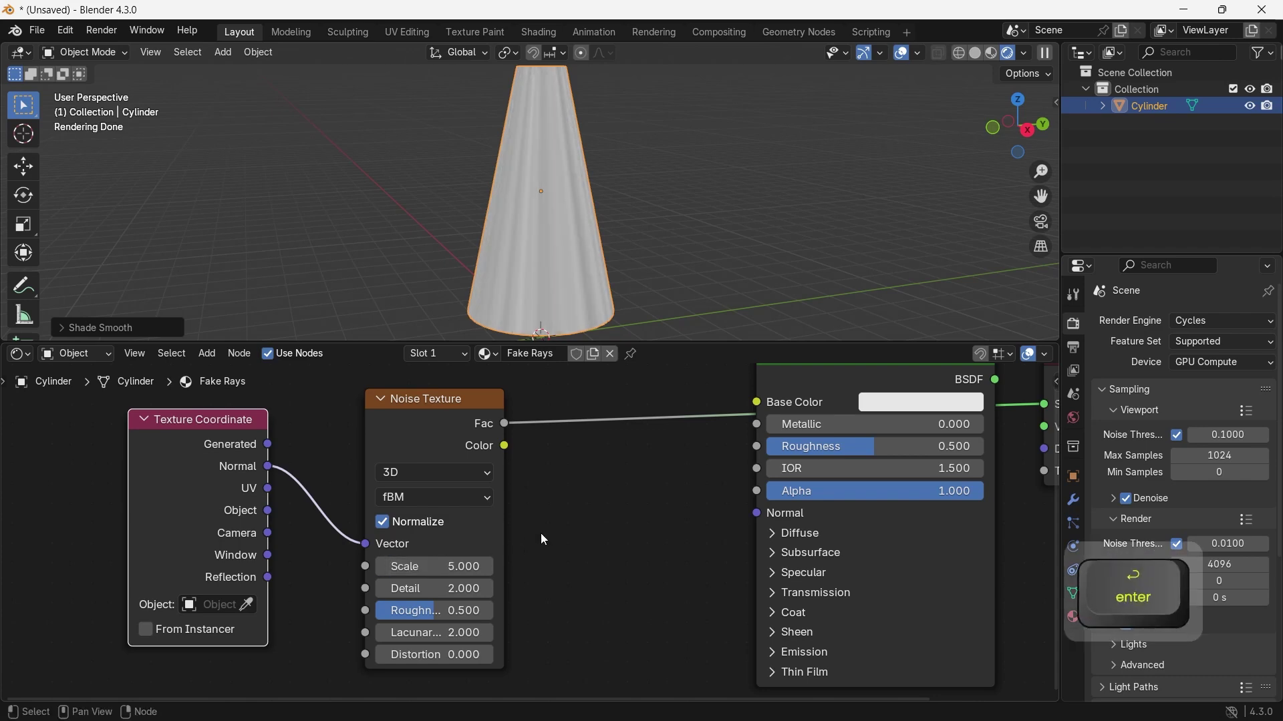
Move the Texture Coordinate and Noise Texture nodes farther from the Principled BSDF to make room between them
scroll(555, 527, "down", 2)
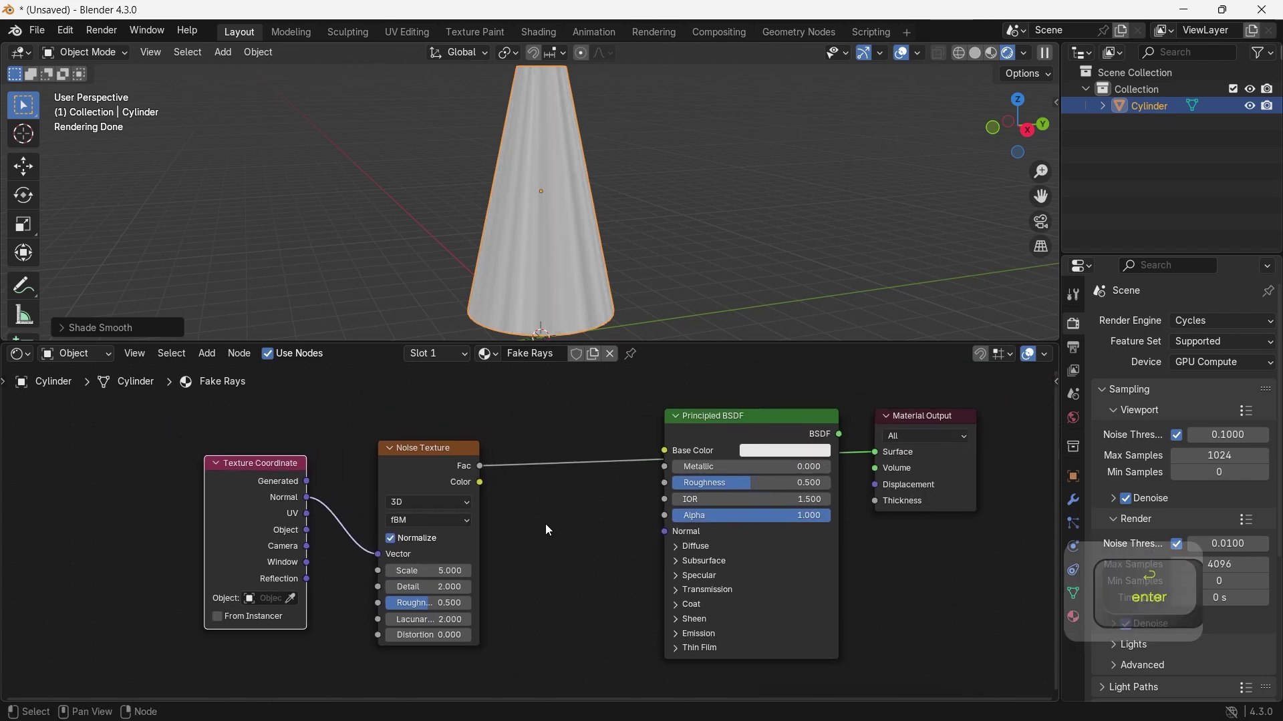
left_click_drag(414, 408, 269, 493)
left_click_drag(441, 449, 335, 441)
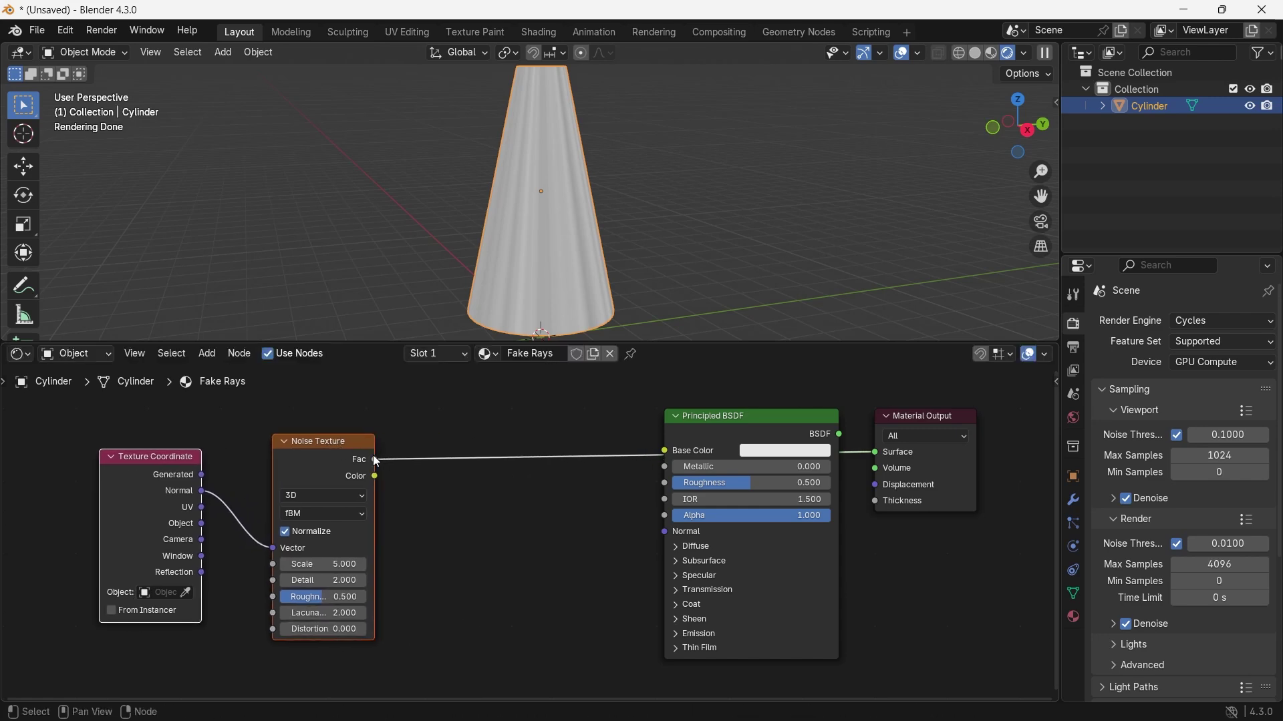
Restore the Principled BSDF as the material's surface output and connect the Noise Texture's Fac to its Alpha input
left_click(747, 426, "ctrl+shift")
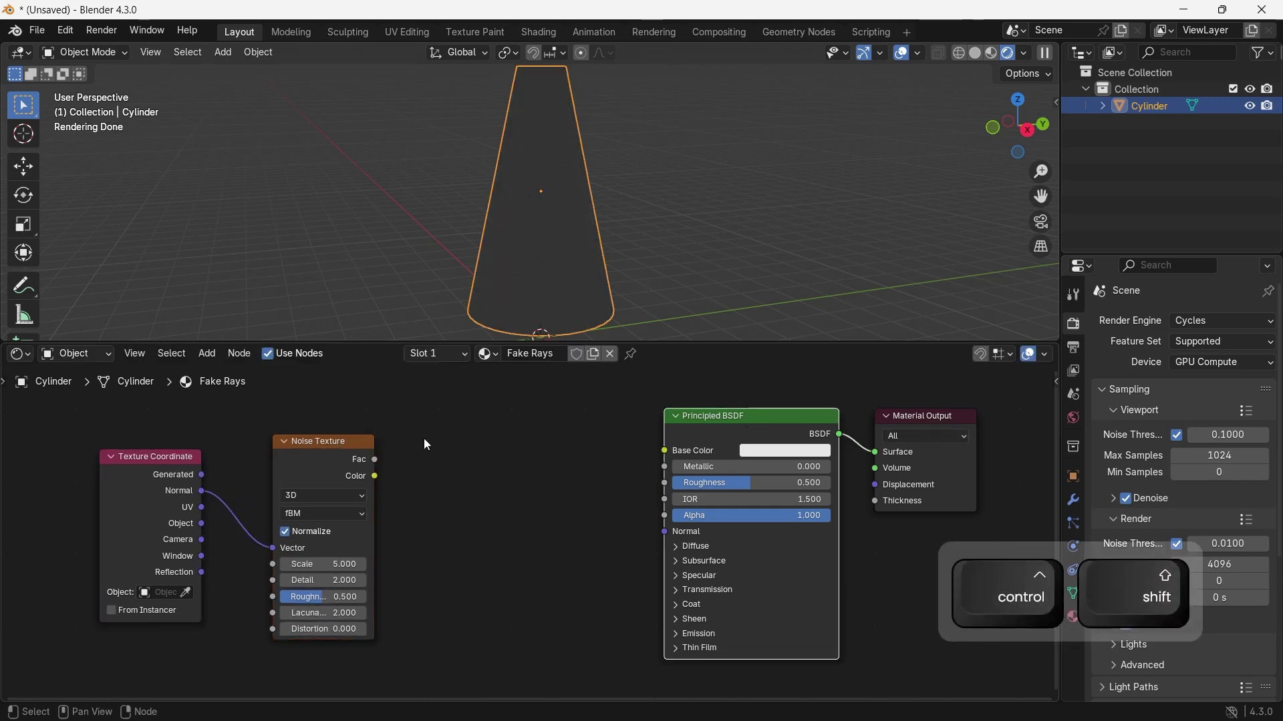
left_click_drag(376, 460, 665, 516)
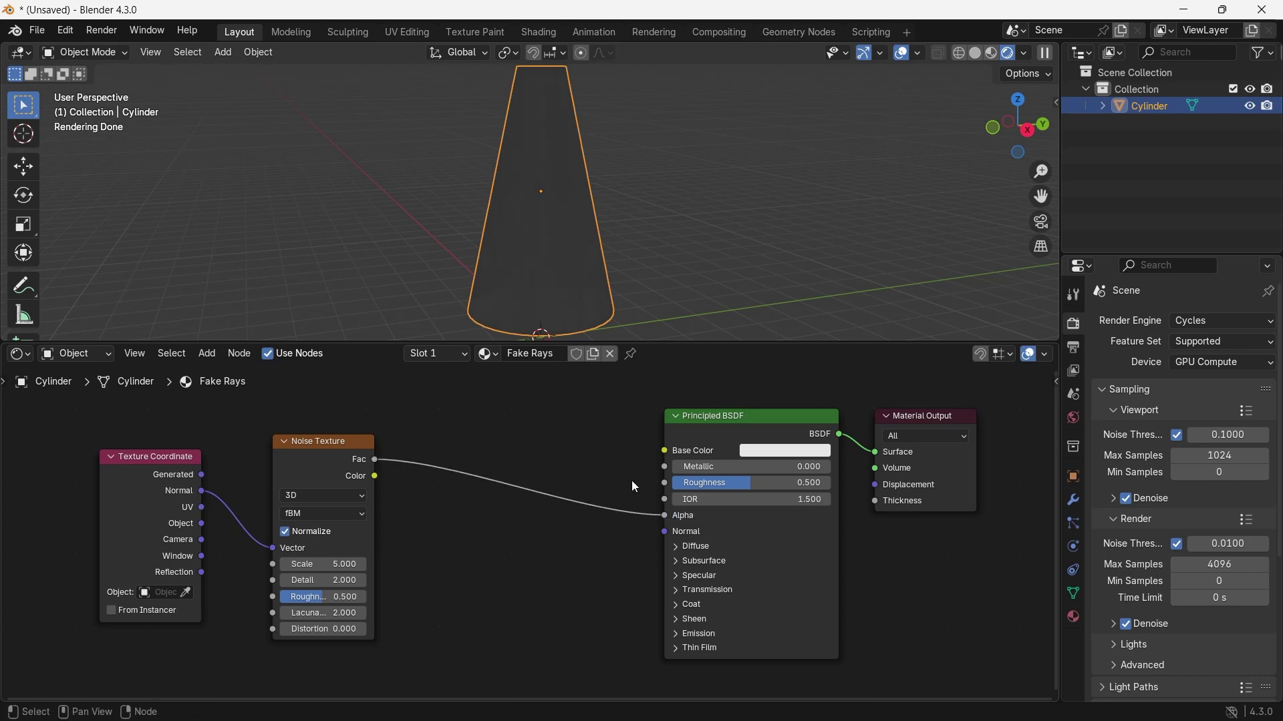
Set the Principled BSDF's Emission Strength to 1
left_click(698, 634)
scroll(734, 641, "up", 1)
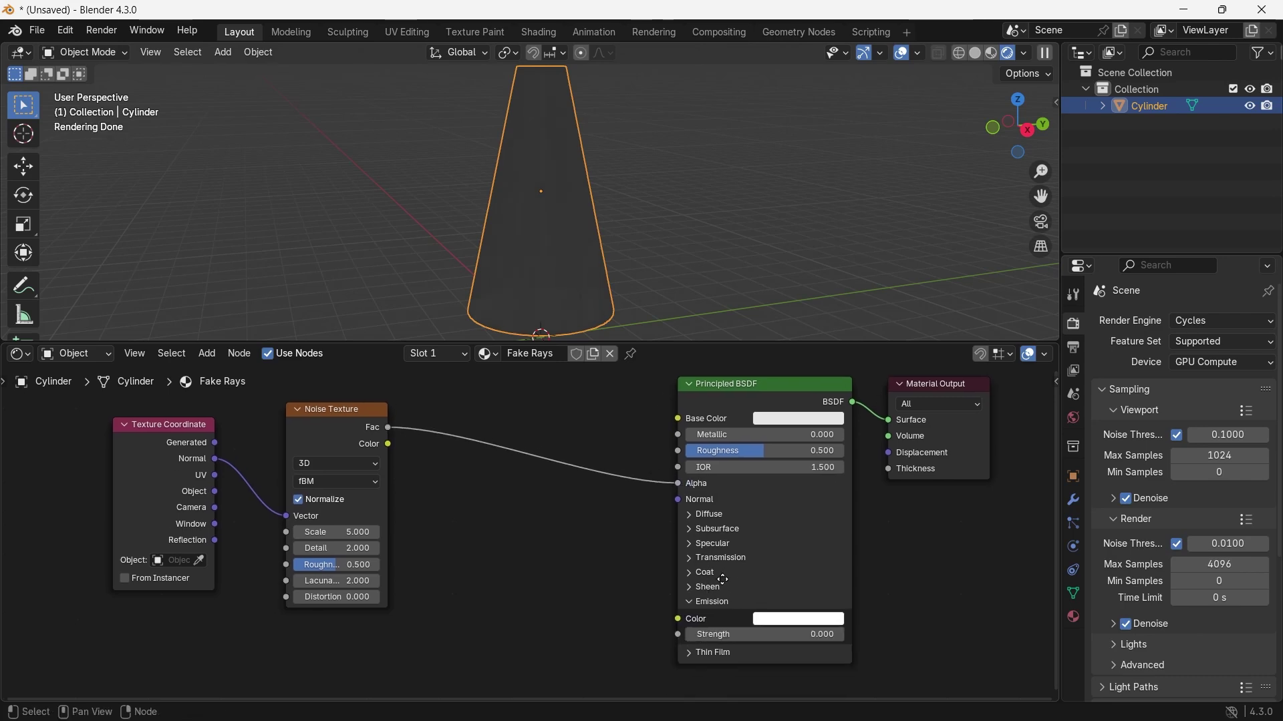
left_click(766, 638)
type("1")
key("Return")
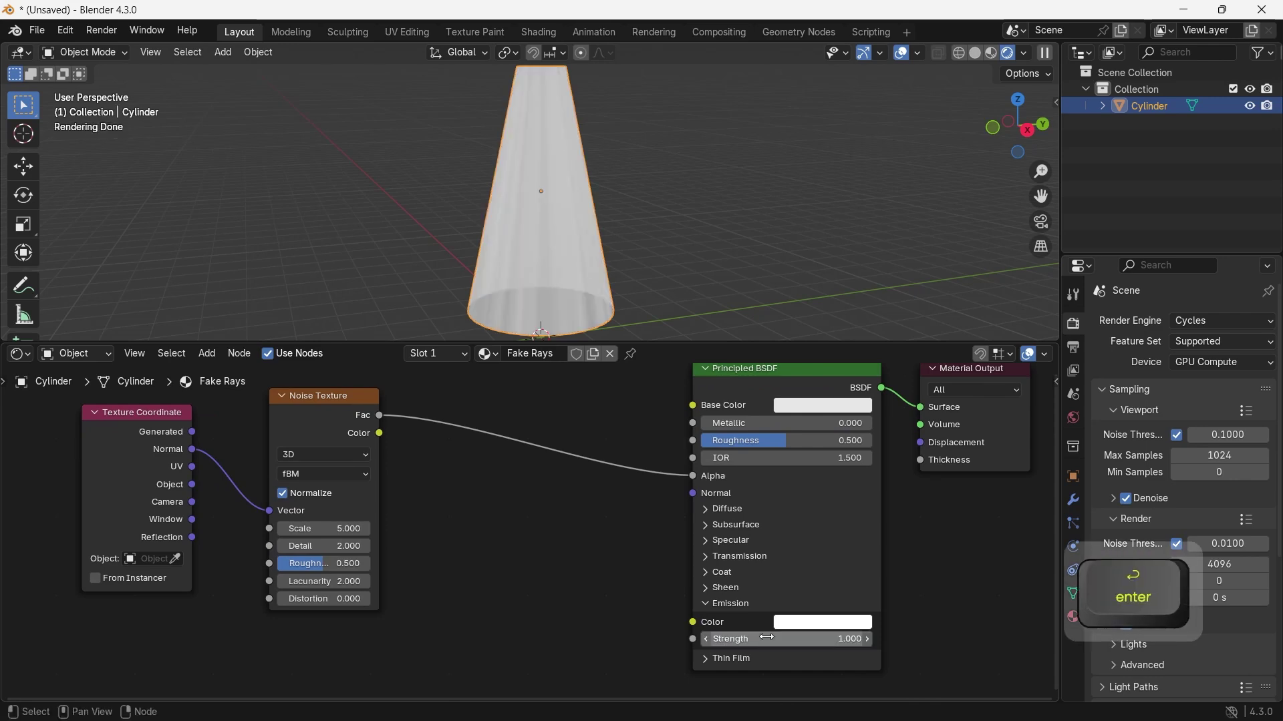
Enlarge the 3D viewport against the shader editor and frame the whole cone in it
scroll(557, 262, "up", 2)
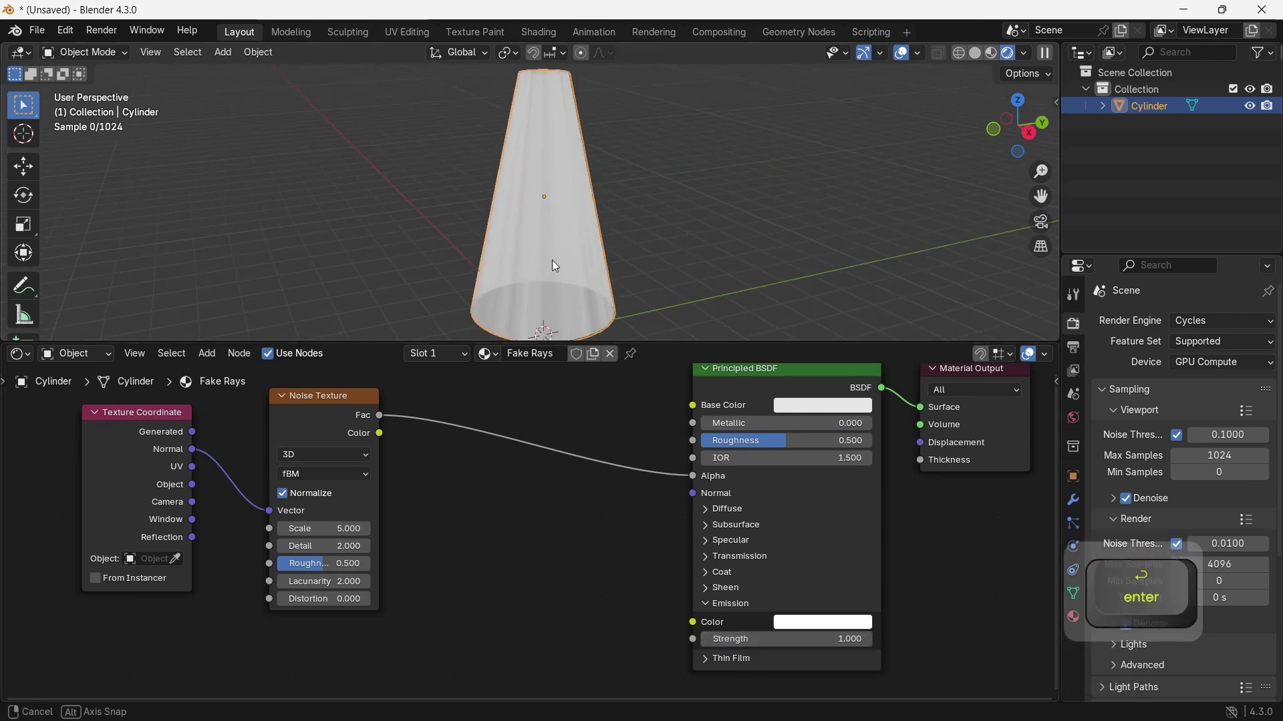
middle_click_drag(588, 291, 585, 265, "shift")
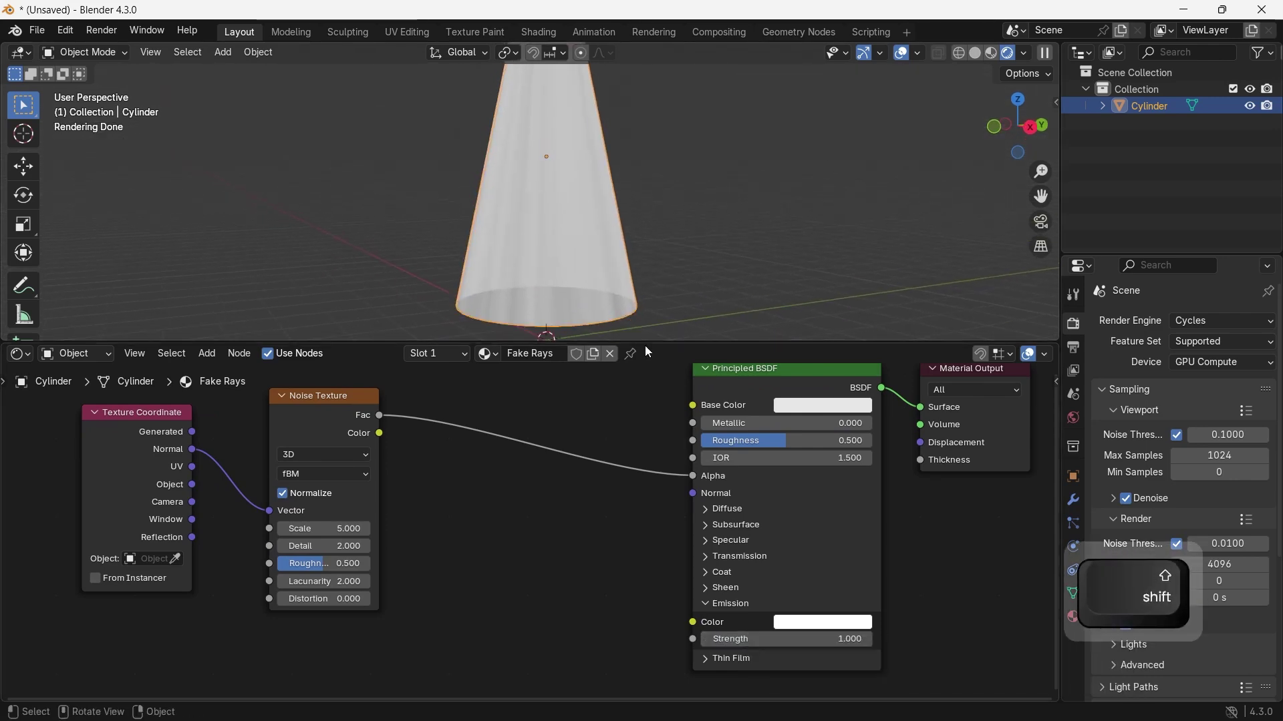
left_click_drag(647, 342, 654, 377)
middle_click_drag(659, 254, 660, 262, "shift")
scroll(658, 285, "down", 1)
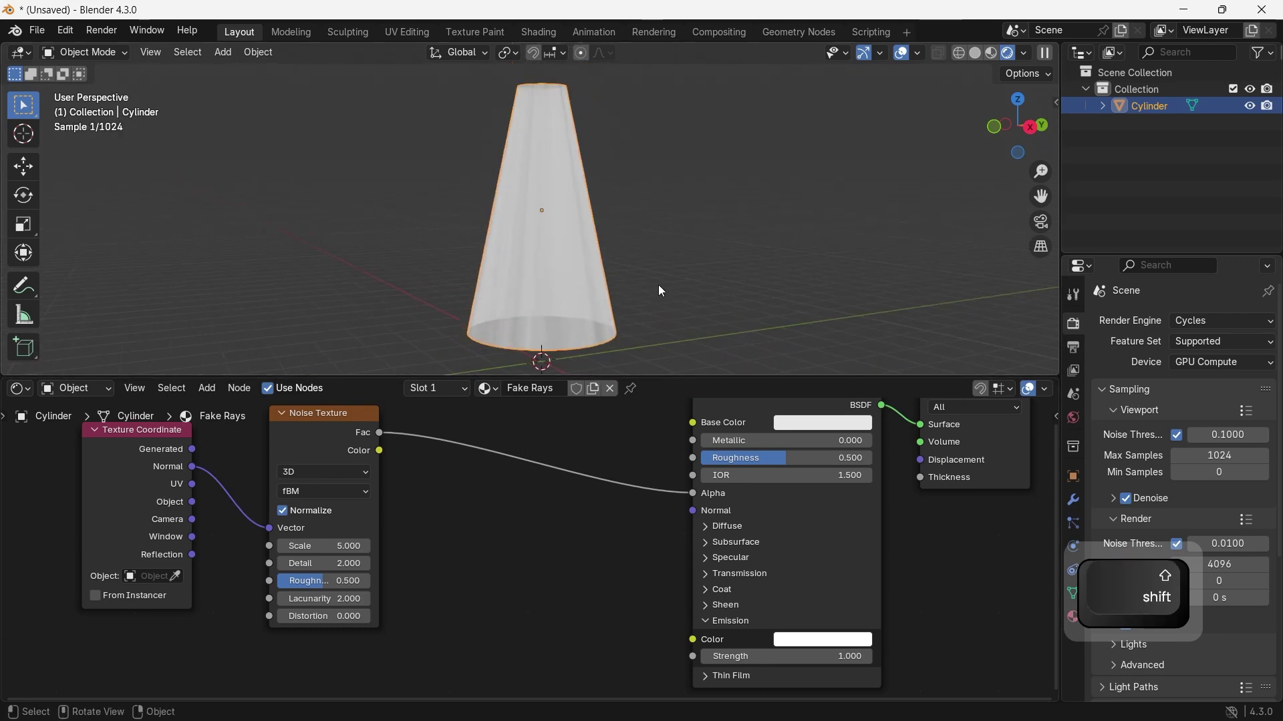
Insert a Mix Color node between the Noise Texture's Fac and the Principled BSDF's Alpha, and set its blending mode to Multiply
middle_click_drag(460, 508, 547, 534)
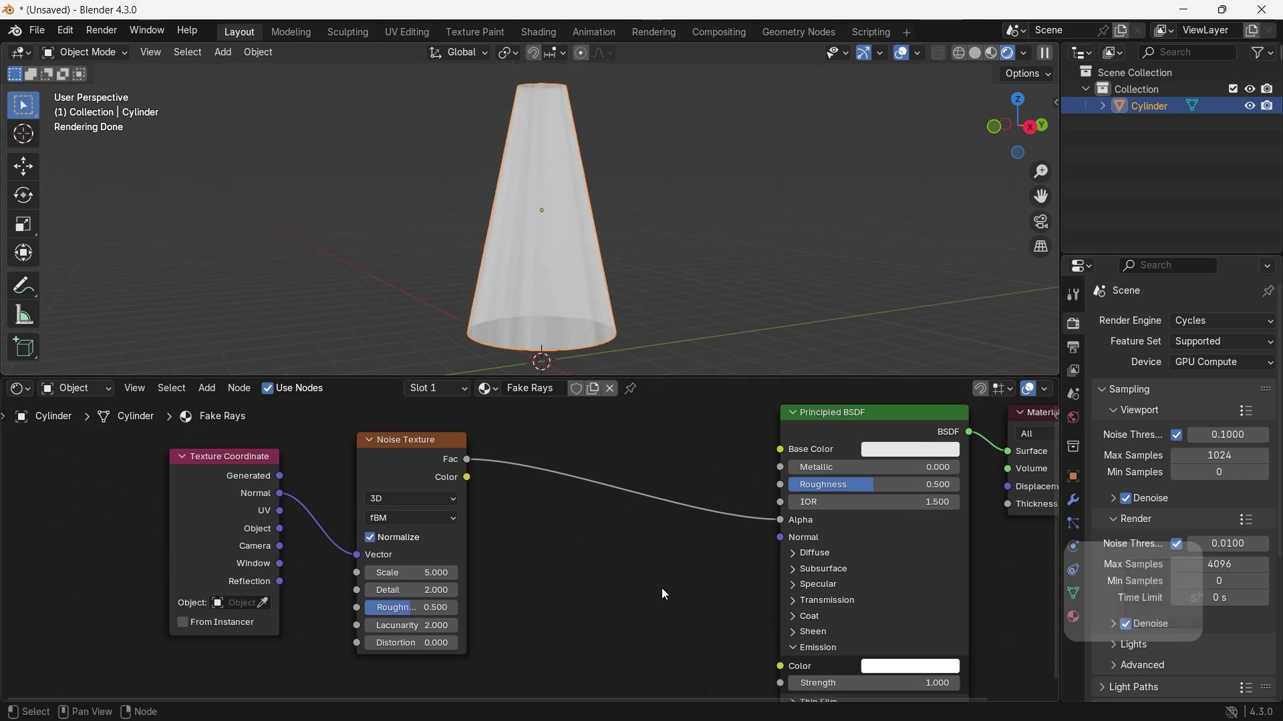
scroll(658, 588, "down", 1)
middle_click_drag(626, 599, 632, 576)
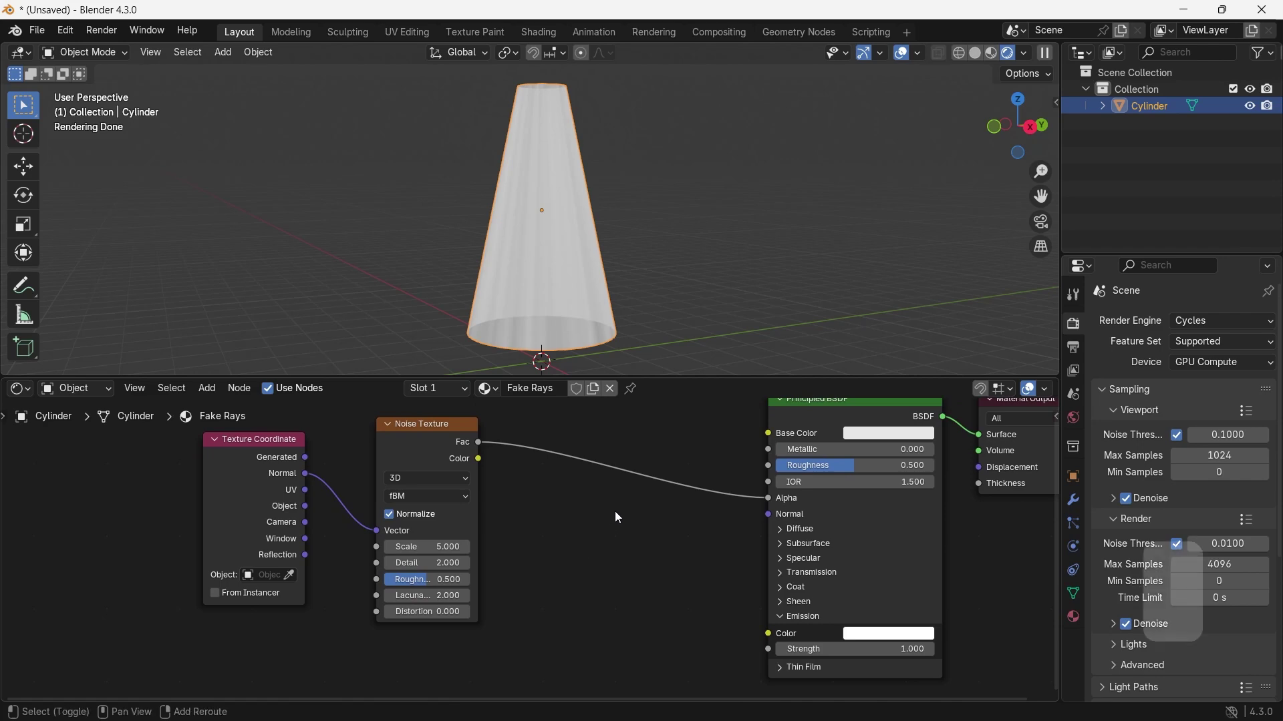
key("shift+a")
type("colo")
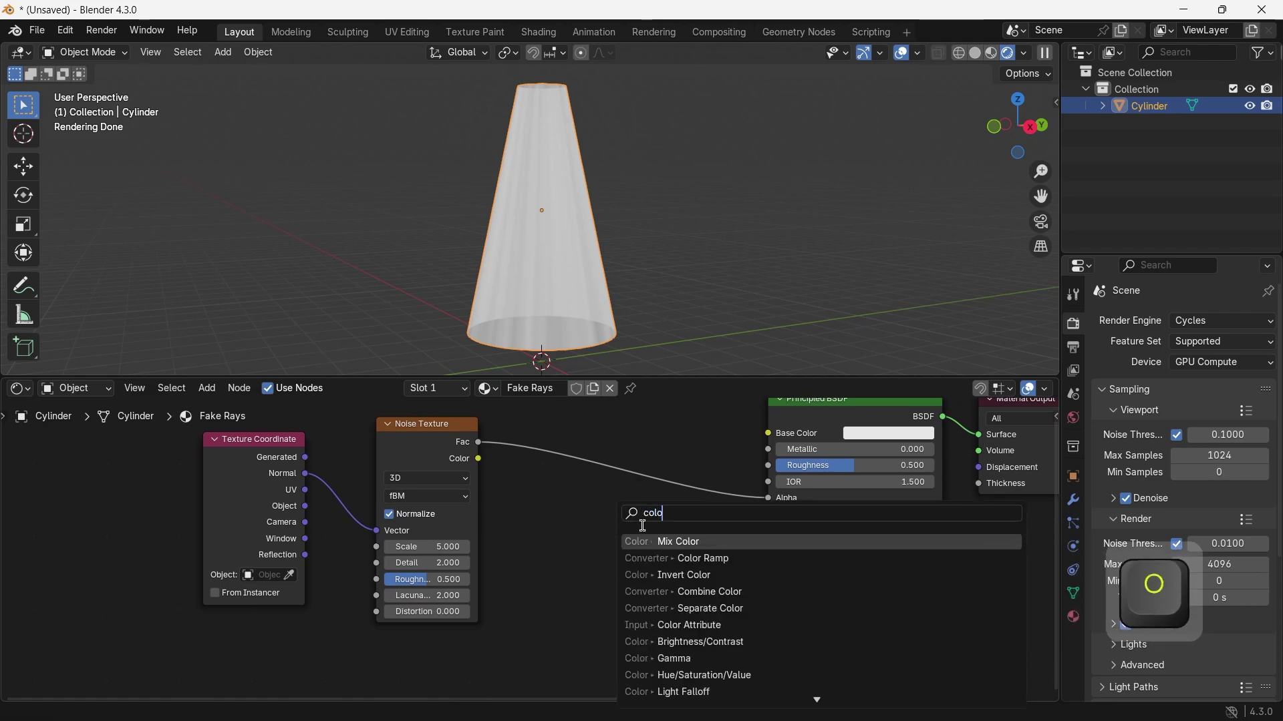
key("Return")
left_click(582, 459)
left_click(639, 516)
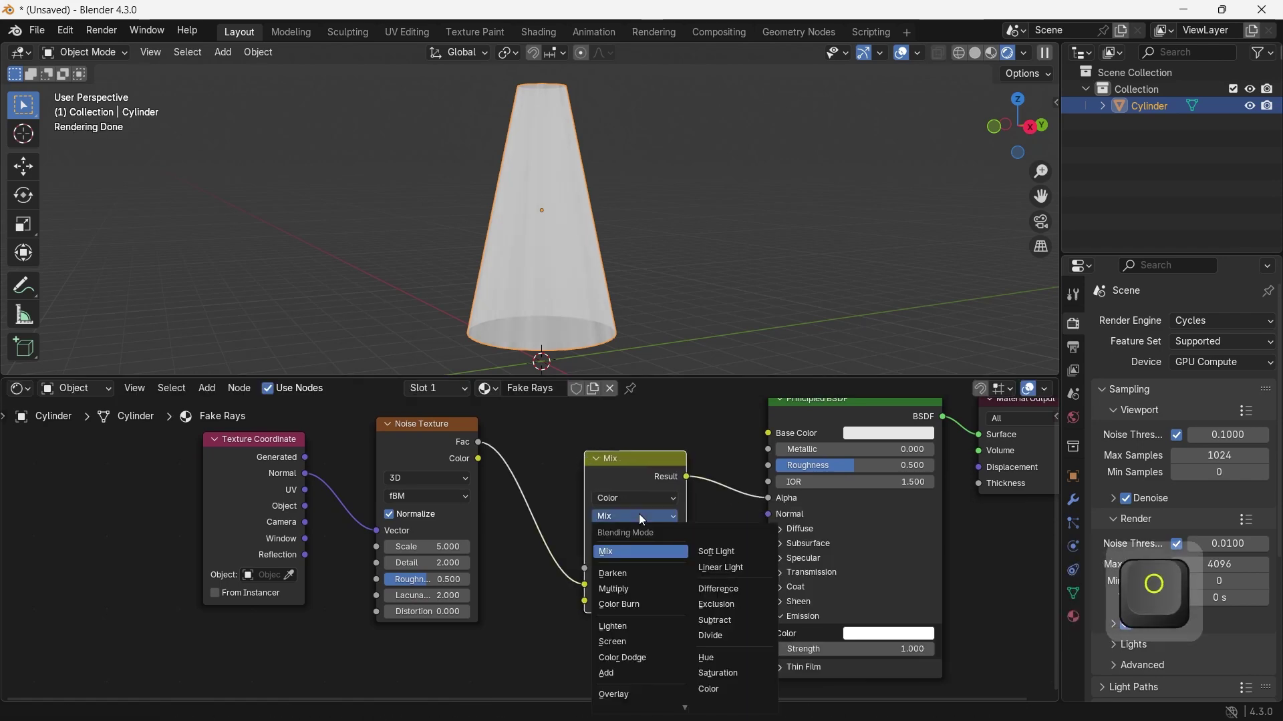
left_click(634, 588)
Add a Separate XYZ node below the Noise Texture with its Z output feeding the Multiply node's B input
middle_click_drag(525, 601, 597, 600)
scroll(598, 600, "down", 1)
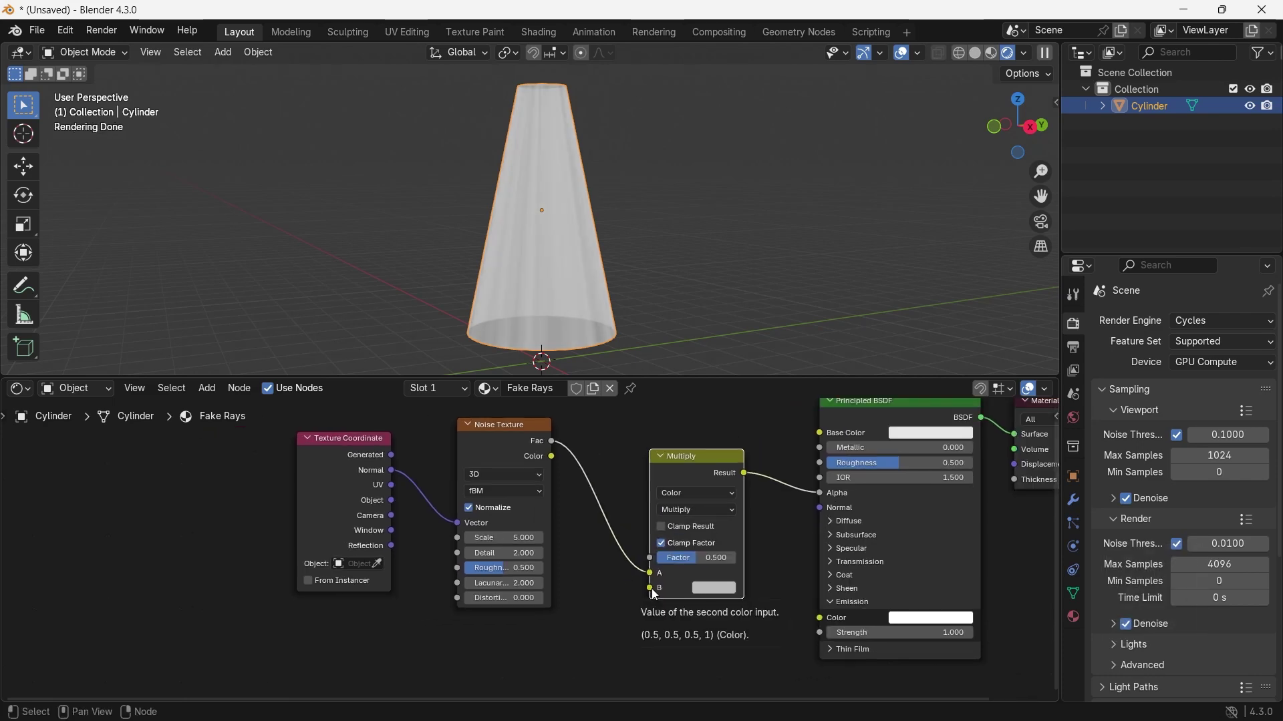
left_click_drag(650, 589, 467, 524)
type("se")
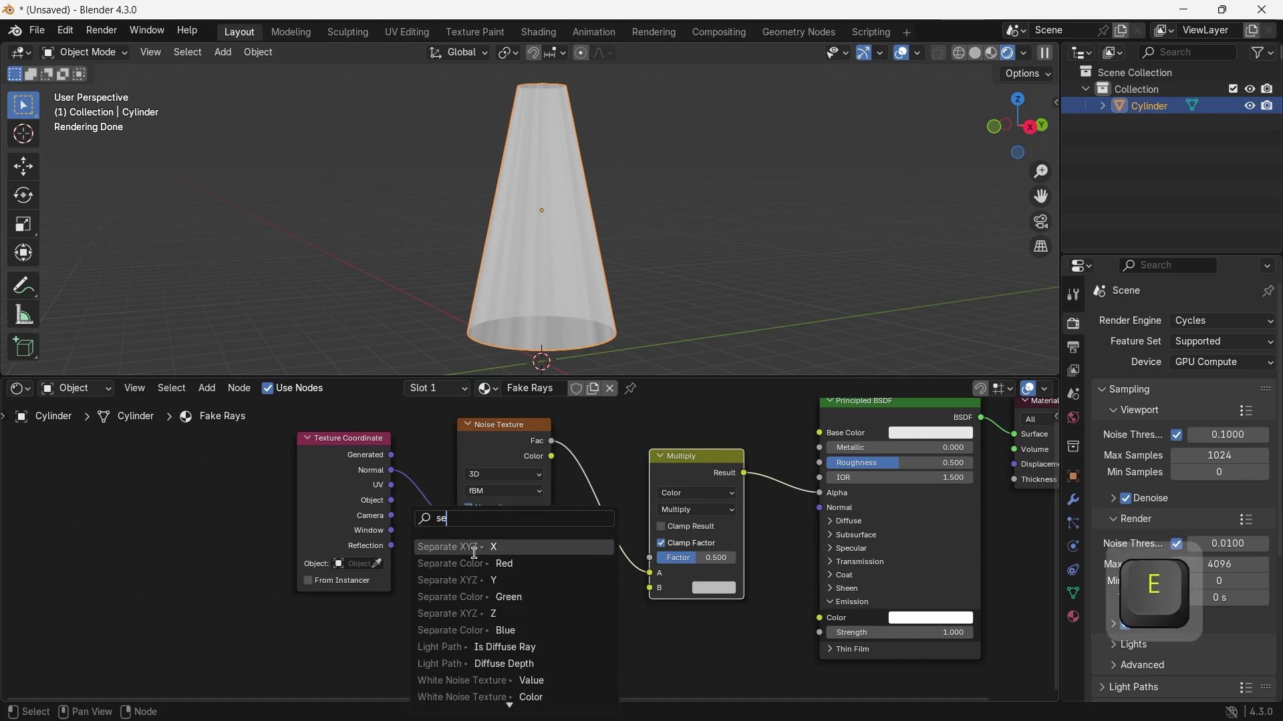
left_click(467, 614)
left_click(374, 625)
middle_click_drag(601, 631, 632, 587)
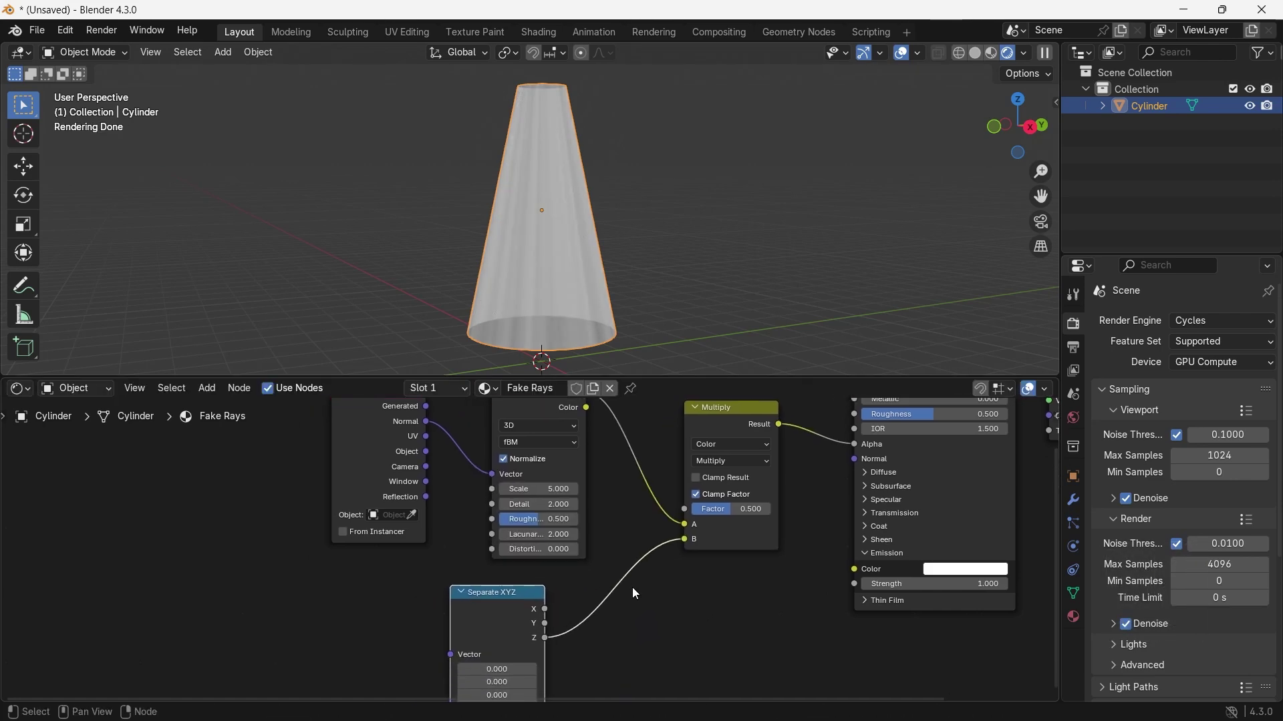
Preview the Separate XYZ node's Z output on the cone and connect the Texture Coordinate's Generated output to its Vector input
left_click(490, 607, "ctrl+shift")
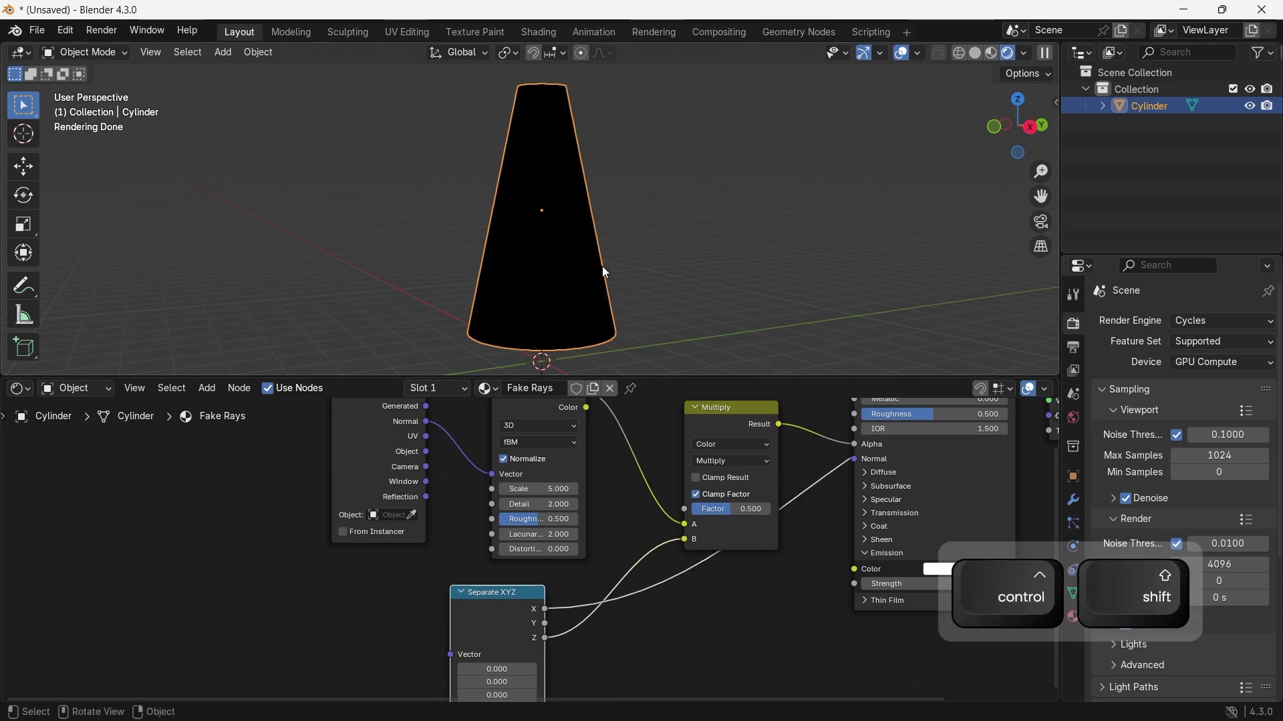
left_click(512, 603, "ctrl+shift")
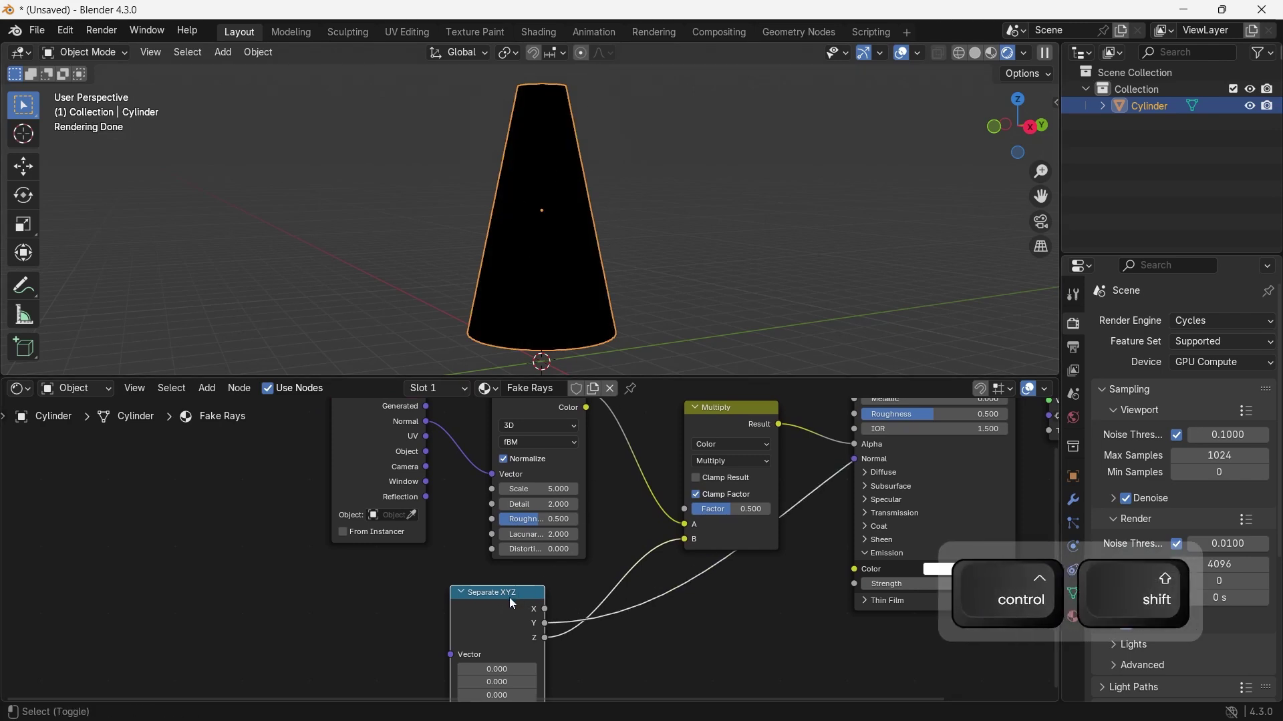
left_click(509, 598, "ctrl+shift")
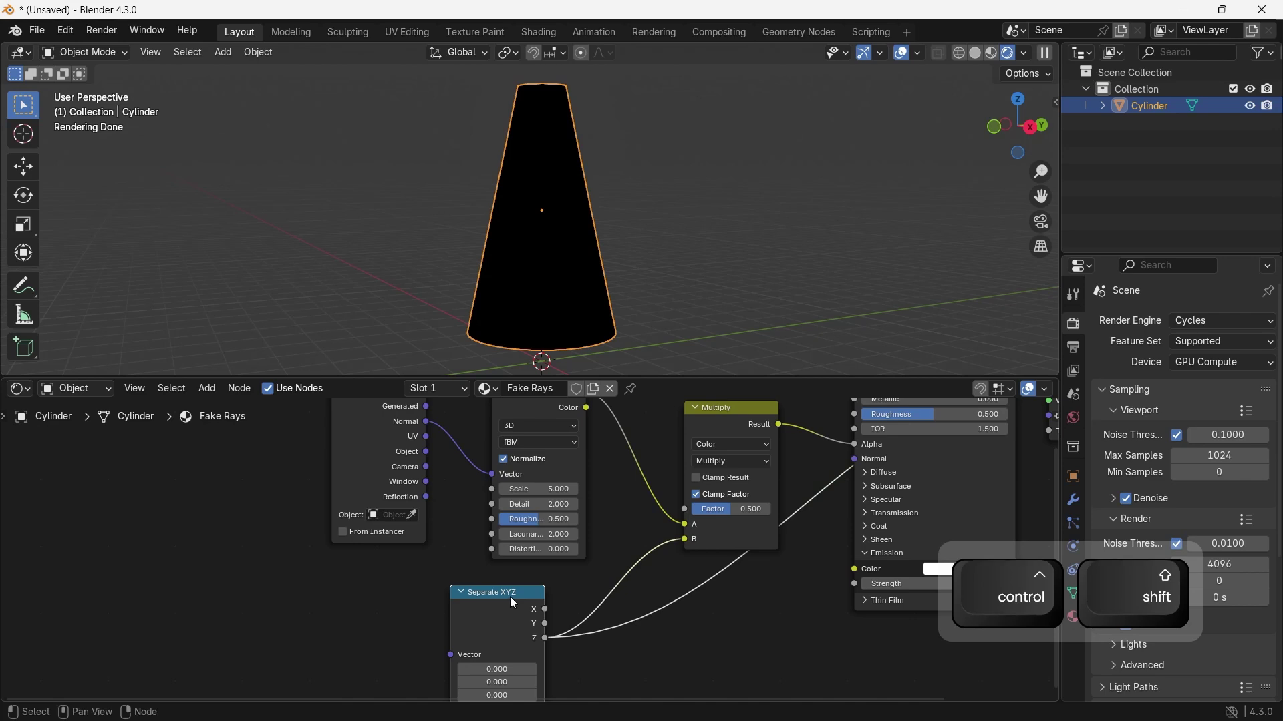
scroll(481, 503, "down", 1)
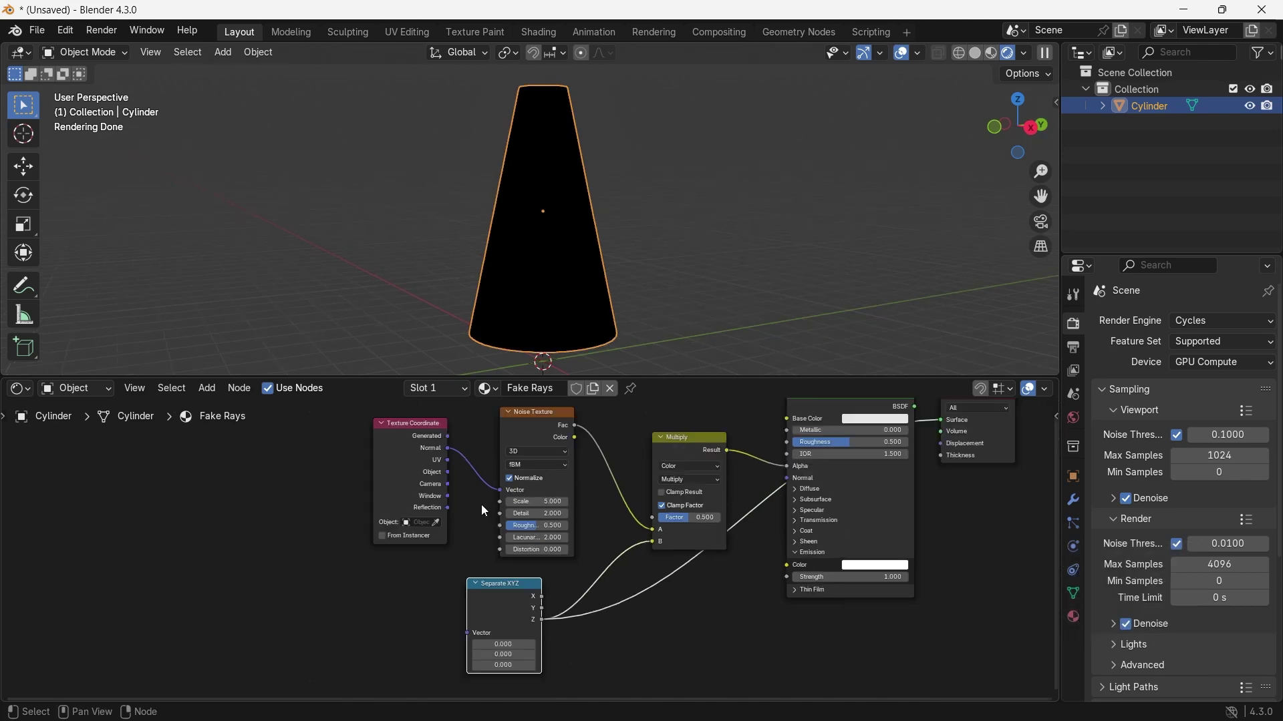
left_click(447, 437)
left_click_drag(465, 615, 466, 632)
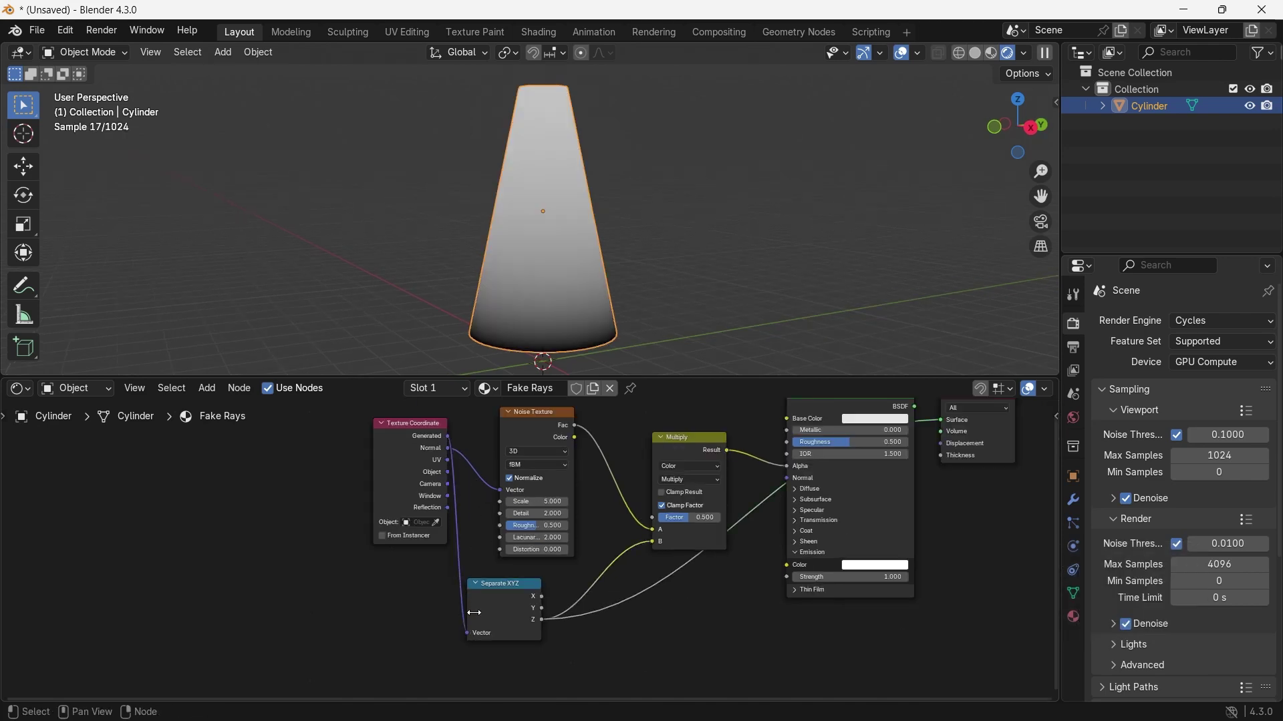
Cut the link into the Multiply node's B input and insert a Color Ramp on the previewed Separate XYZ Z output
scroll(620, 491, "up", 2)
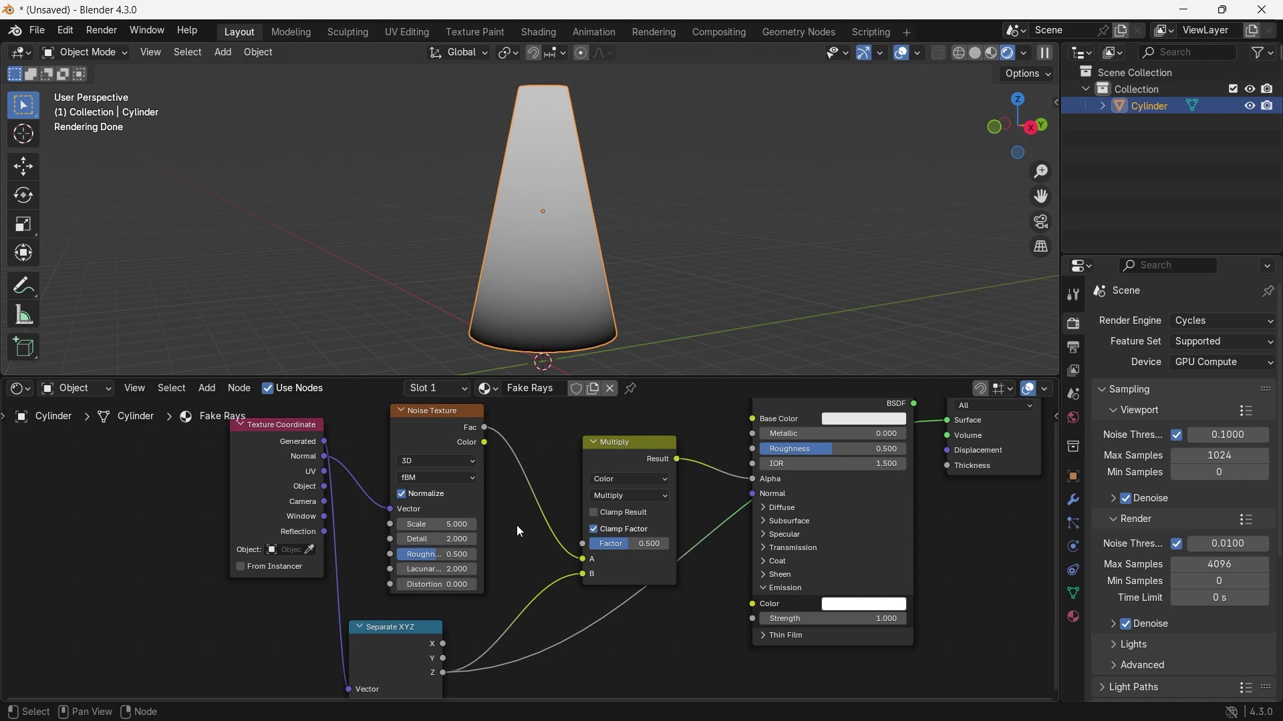
middle_click_drag(546, 610, 591, 553)
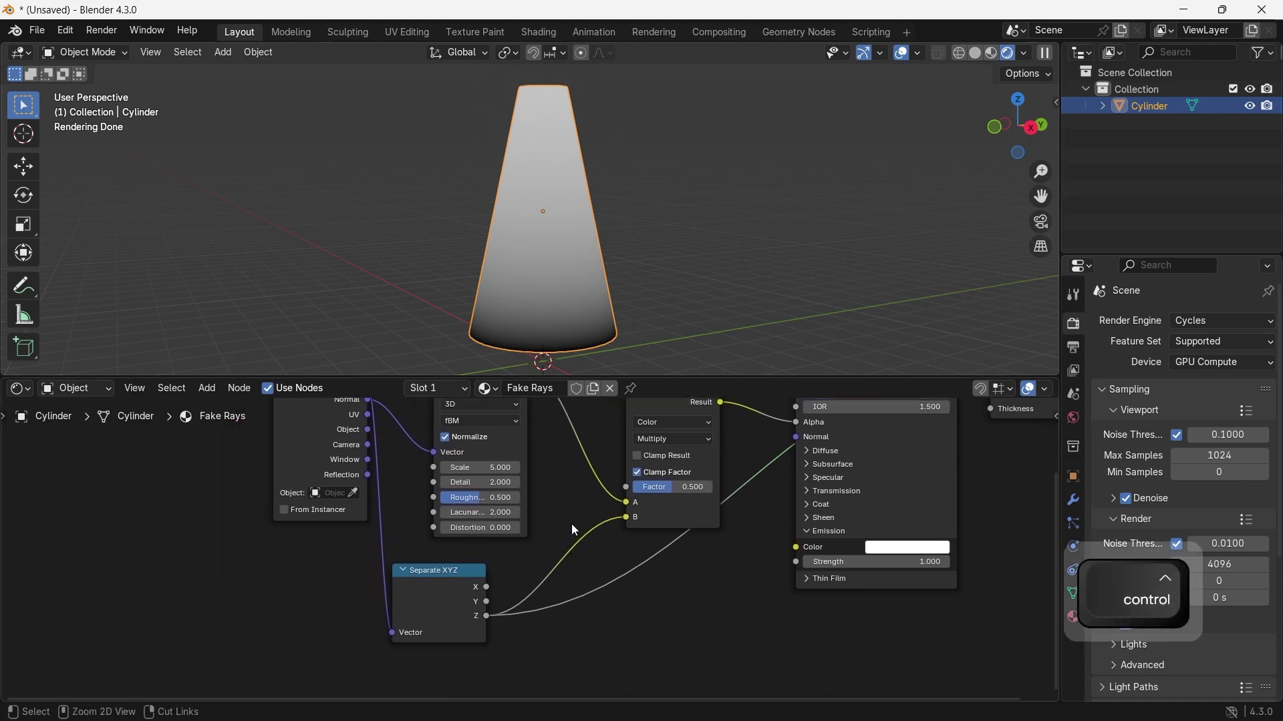
right_click_drag(571, 524, 589, 548, "ctrl")
key("shift+a")
mouse_move(562, 556)
type("colo")
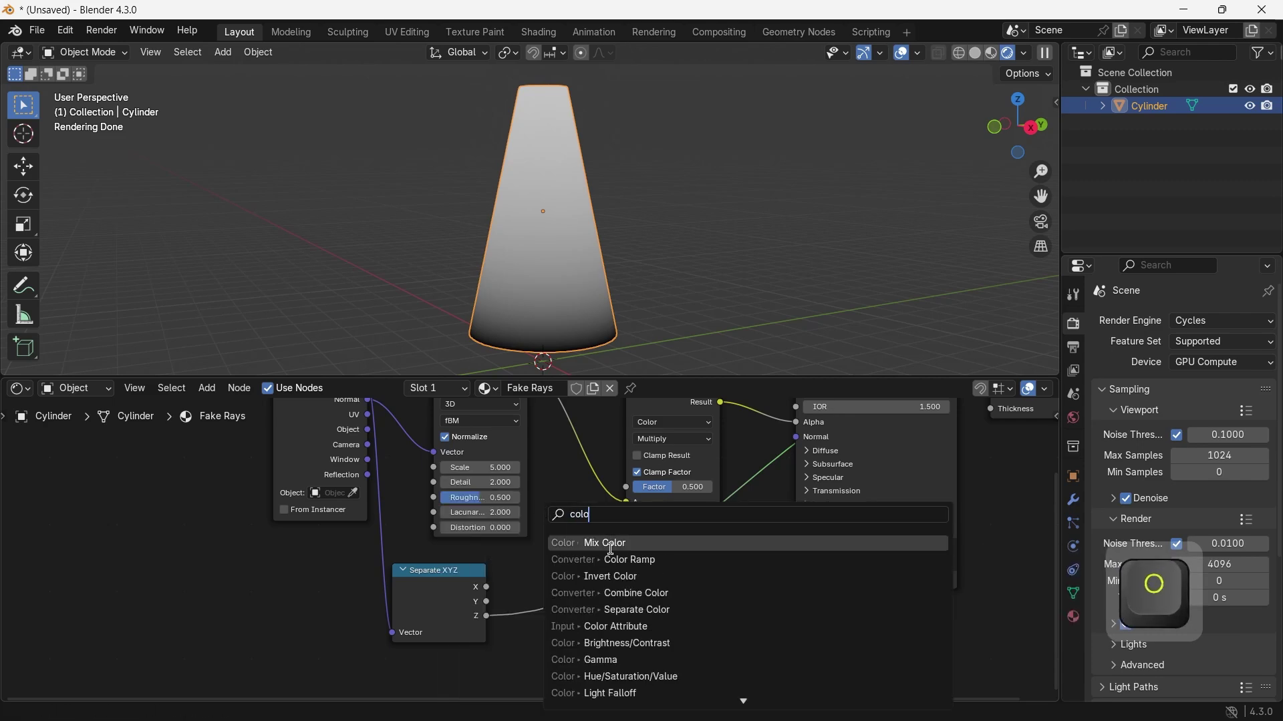
left_click(612, 561)
left_click(569, 572)
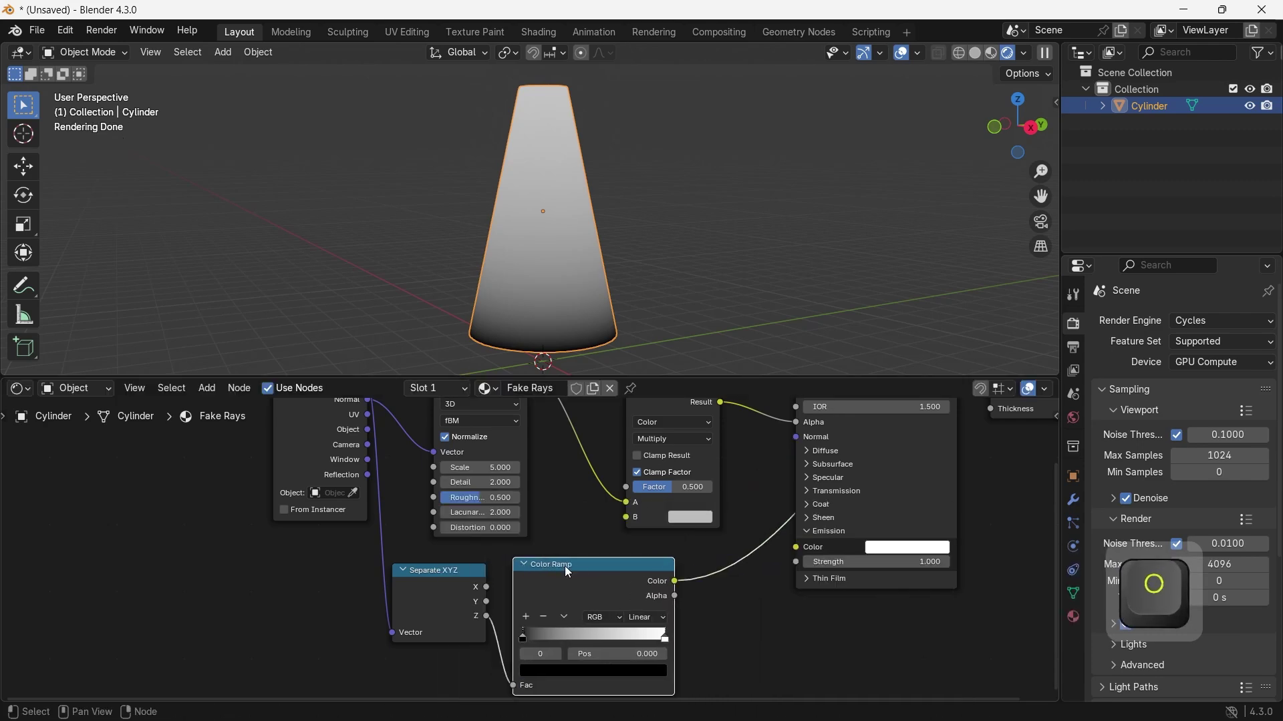
middle_click_drag(580, 584, 588, 558)
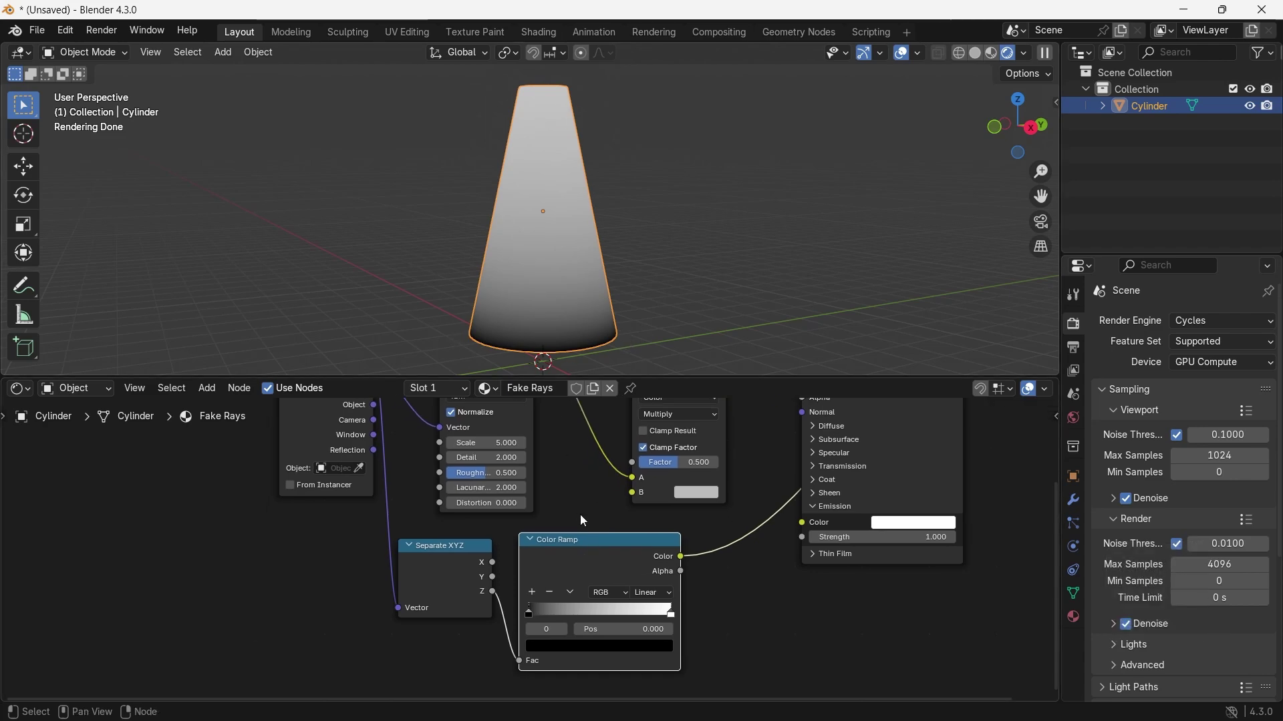
Add a third stop to the Color Ramp and make its gradient run black, white, black, with the last stop at 1.000
scroll(580, 515, "up", 3)
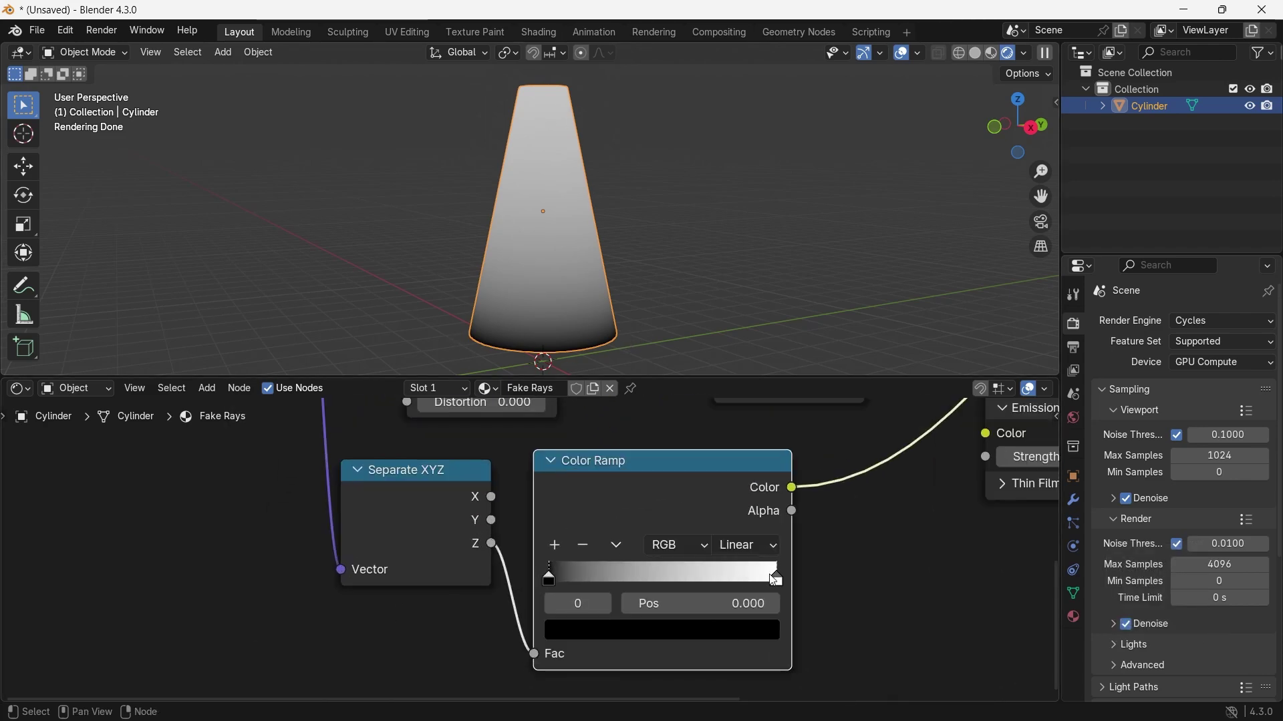
mouse_move(779, 581)
left_mouse_down()
mouse_move(662, 581)
mouse_move(790, 583)
left_mouse_up()
left_click(556, 548)
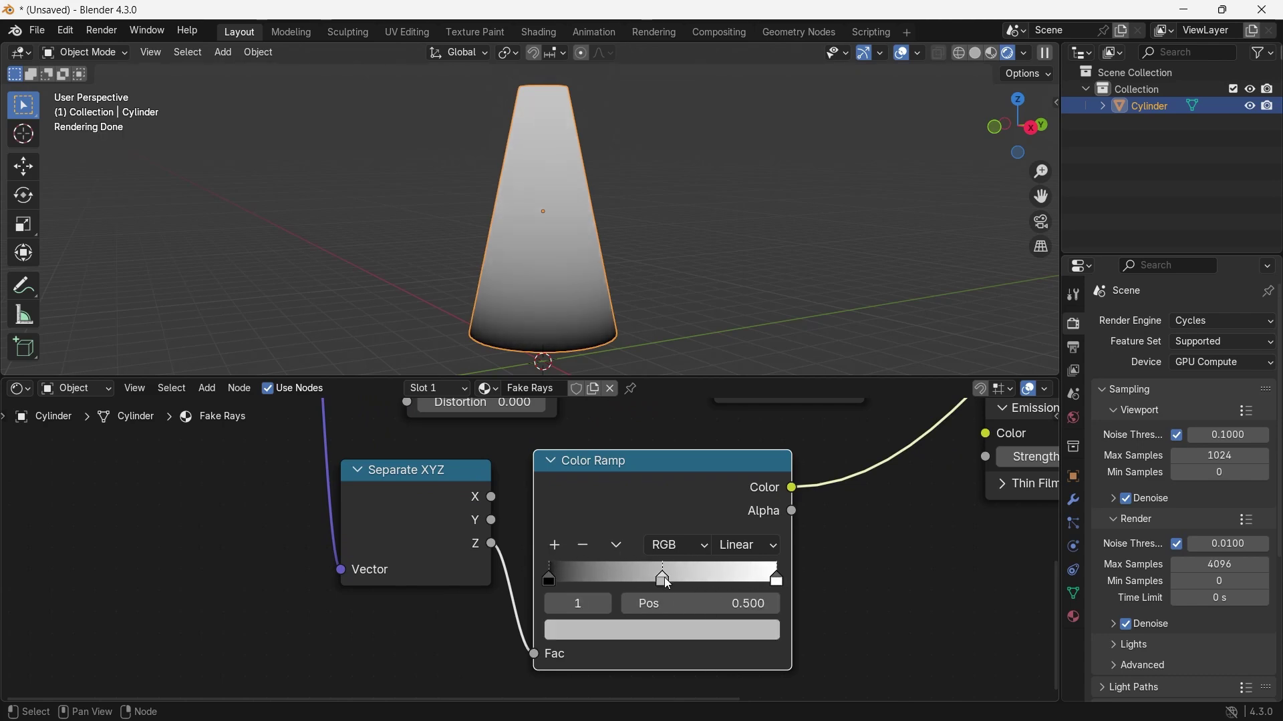
left_click_drag(664, 578, 779, 583)
left_click(737, 630)
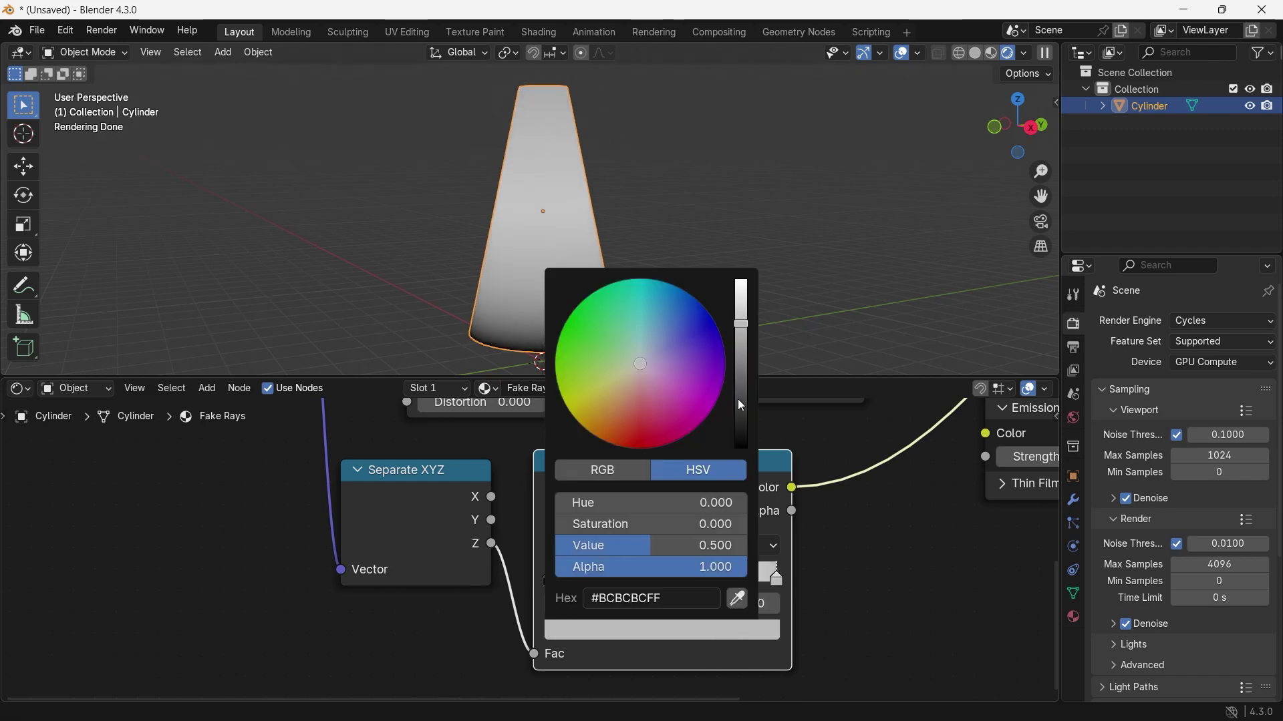
left_click_drag(738, 401, 740, 449)
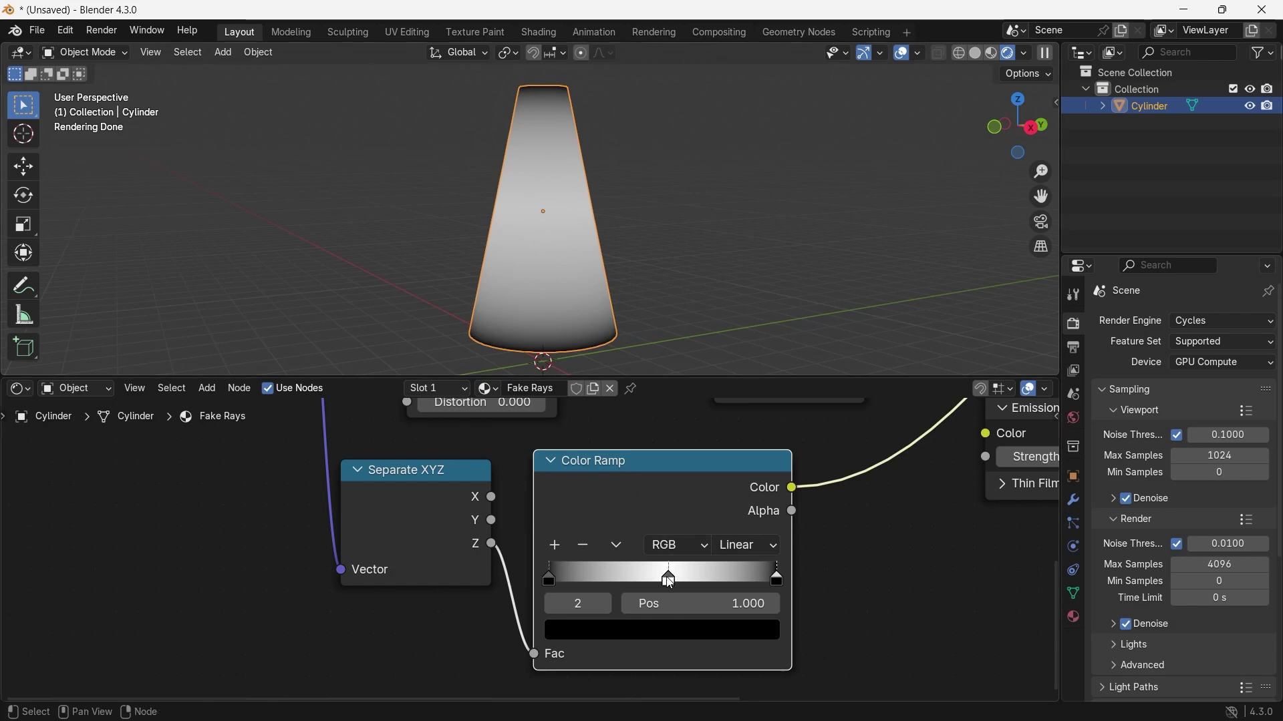
Set the Color Ramp's interpolation to Ease and move its white stop to about 0.764
left_click_drag(670, 583, 726, 565)
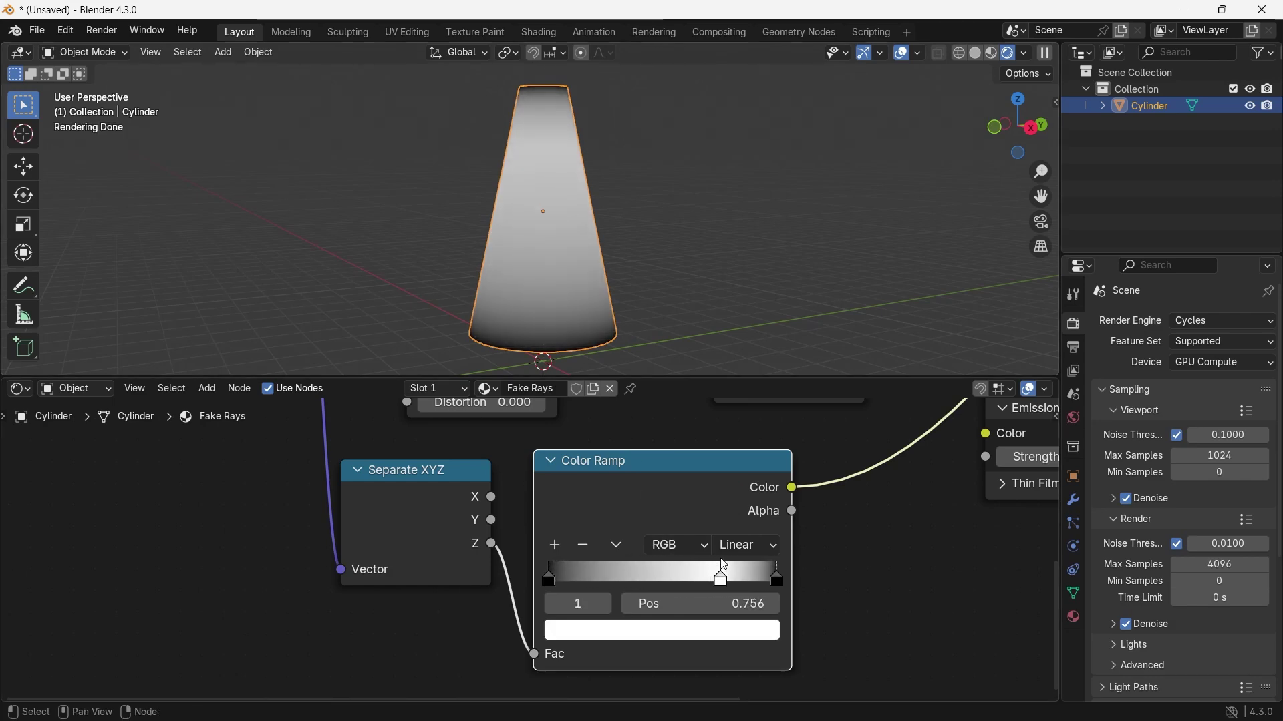
left_click(751, 554)
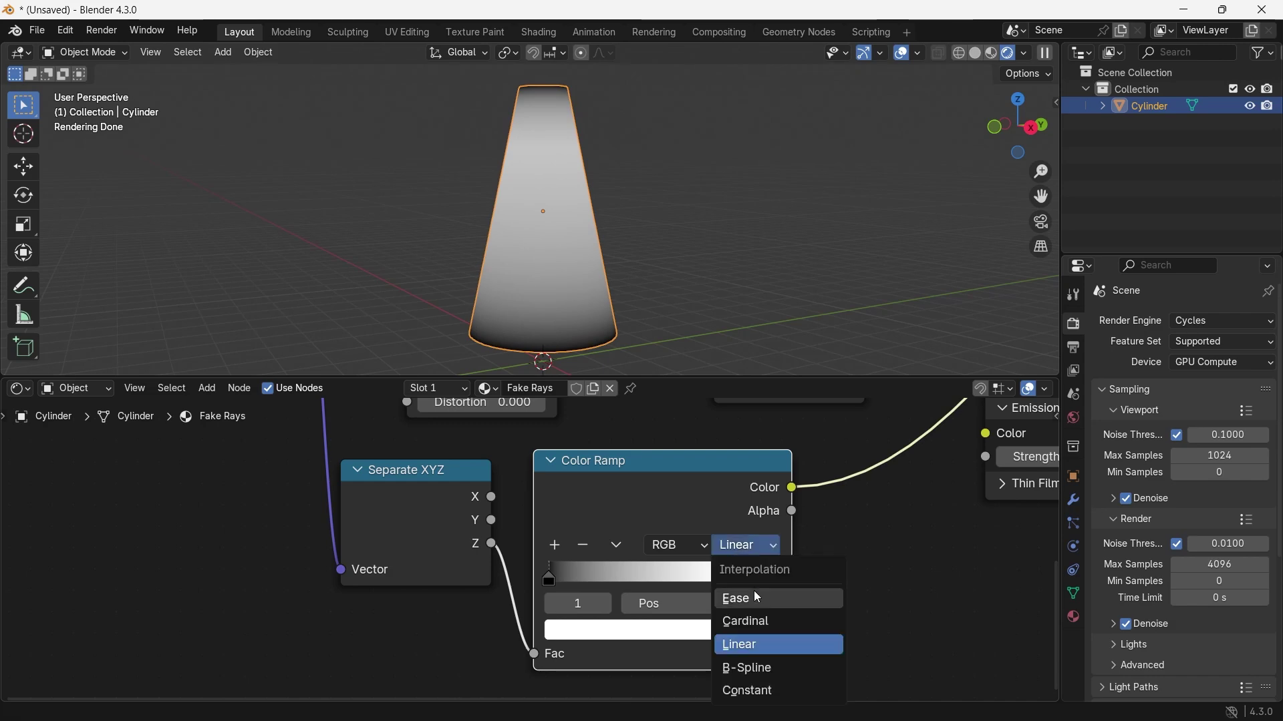
left_click(753, 590)
left_click_drag(721, 580, 720, 585)
left_click(683, 304)
Restore the Principled BSDF as the surface output and connect the Color Ramp's Color to the Multiply node's B input
scroll(802, 434, "down", 5)
middle_click_drag(828, 431, 729, 590)
middle_click_drag(843, 421, 847, 486)
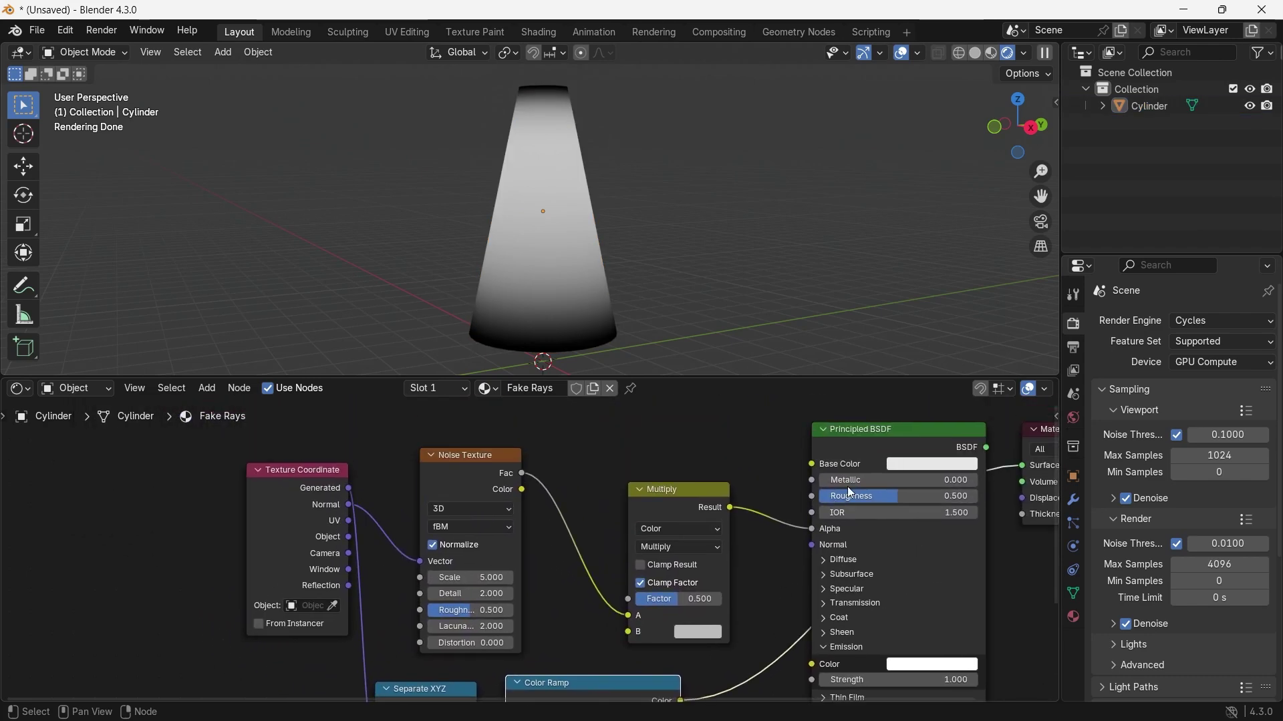
left_click(824, 478, "ctrl+shift")
middle_click_drag(754, 627, 813, 518)
left_click_drag(742, 591, 530, 588)
left_click_drag(623, 583, 588, 580)
Move the Texture Coordinate node farther from the Noise Texture and set the Multiply node's Factor to 1
middle_click_drag(414, 508, 441, 552)
left_click_drag(399, 422, 339, 424)
left_click_drag(758, 535, 812, 535)
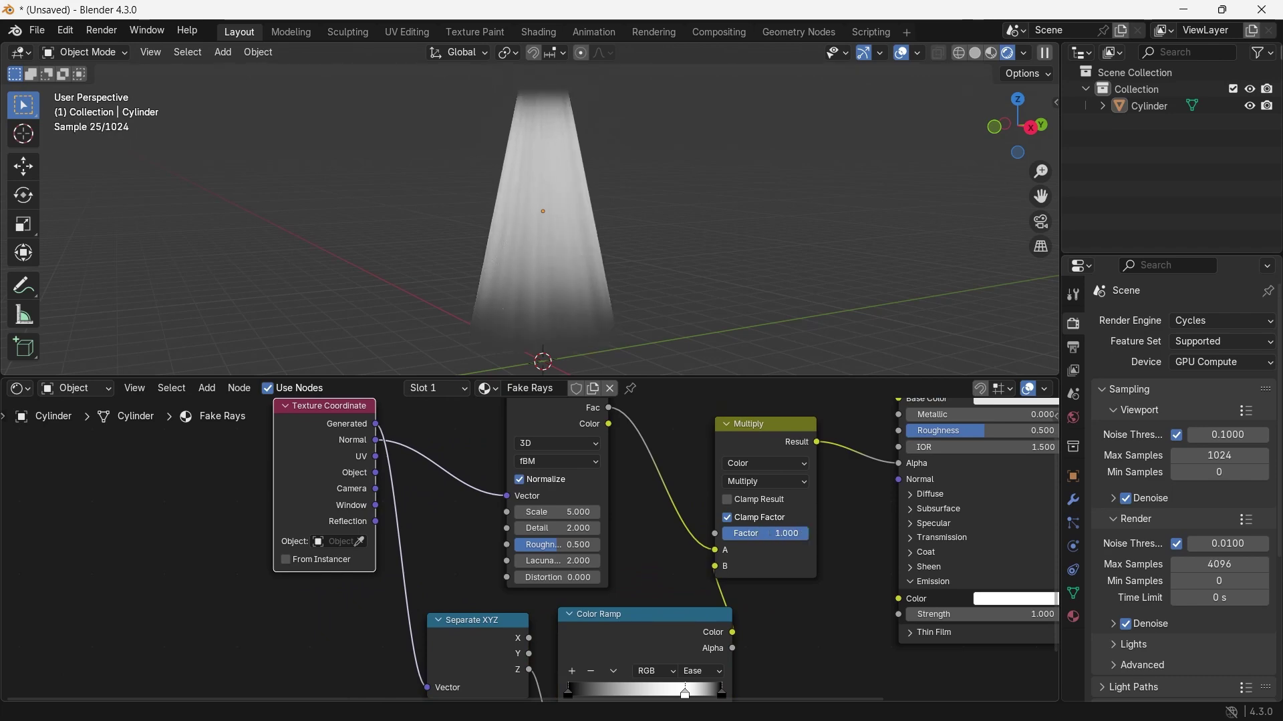
Hide the viewport overlays and move the Multiply node and all nodes feeding it farther from the Principled BSDF
left_click(901, 52)
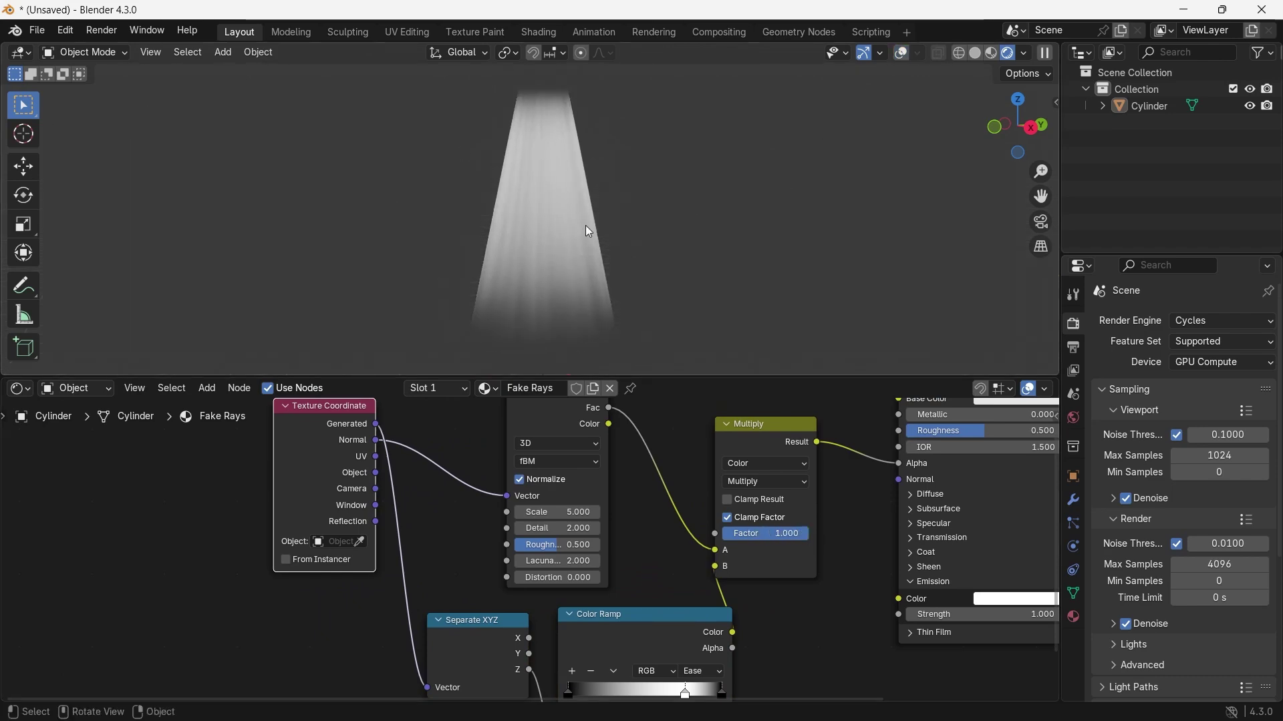
scroll(676, 490, "down", 3)
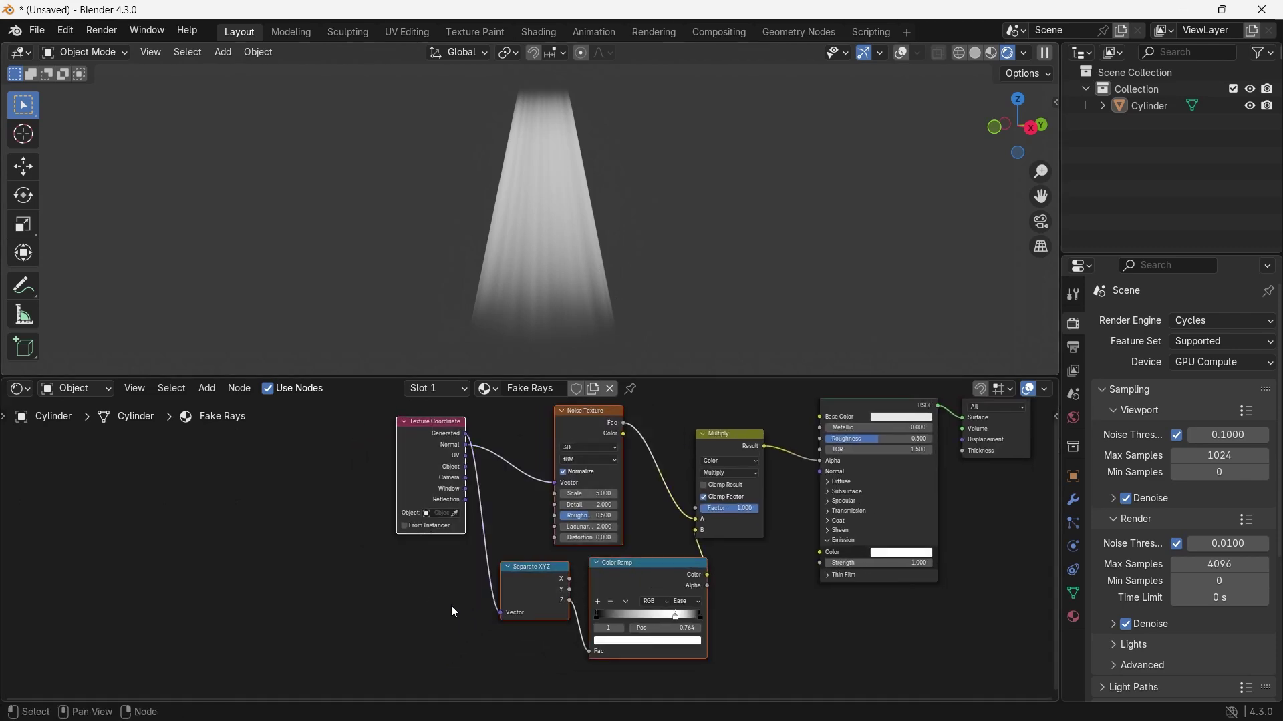
left_click_drag(737, 405, 395, 649)
left_click_drag(670, 569, 498, 568)
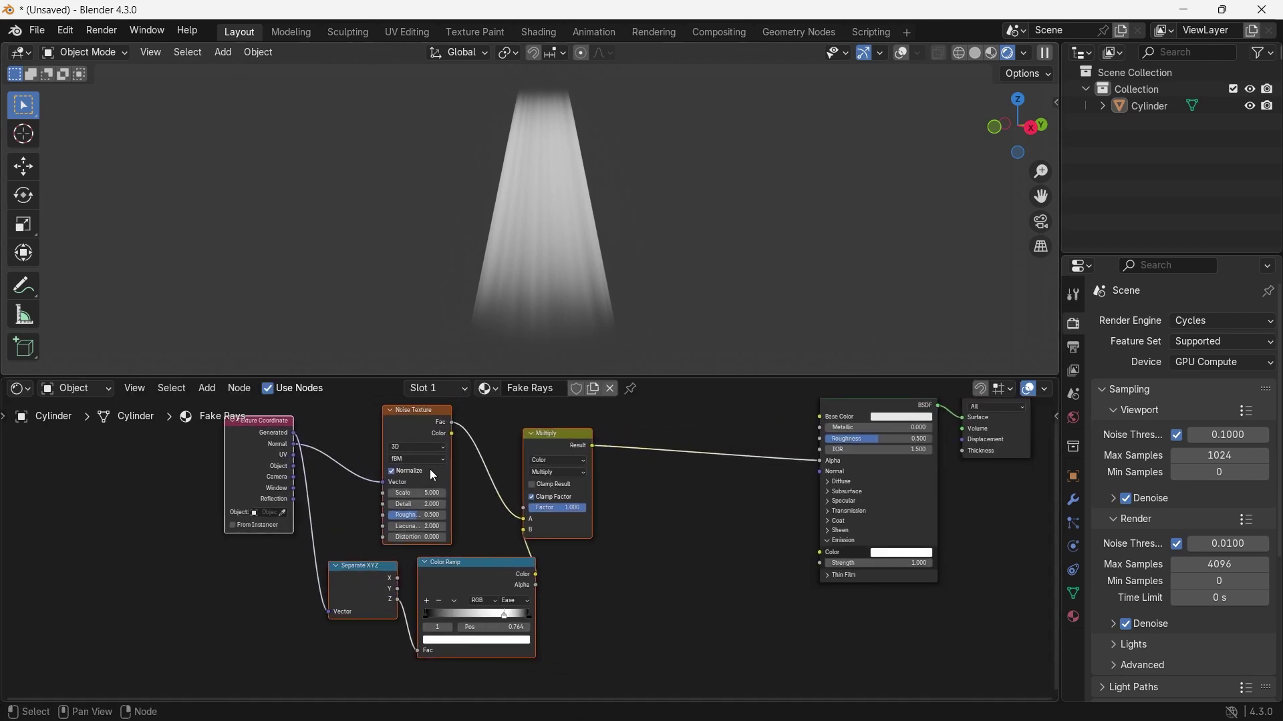
Duplicate the Multiply node and insert the copy between the original Multiply and the Principled BSDF's Alpha input
left_click(366, 576)
middle_click_drag(549, 411, 531, 460)
scroll(532, 507, "up", 1)
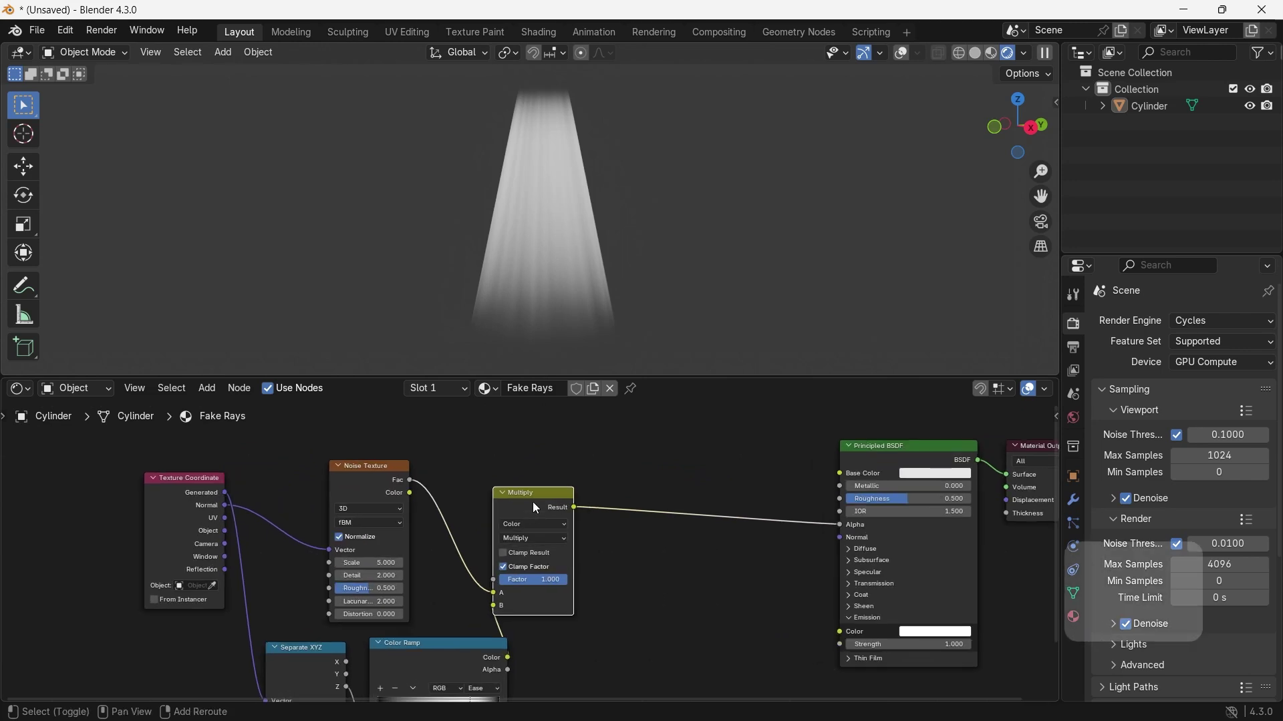
key("shift+d")
left_click(644, 506)
left_click_drag(646, 497, 684, 496)
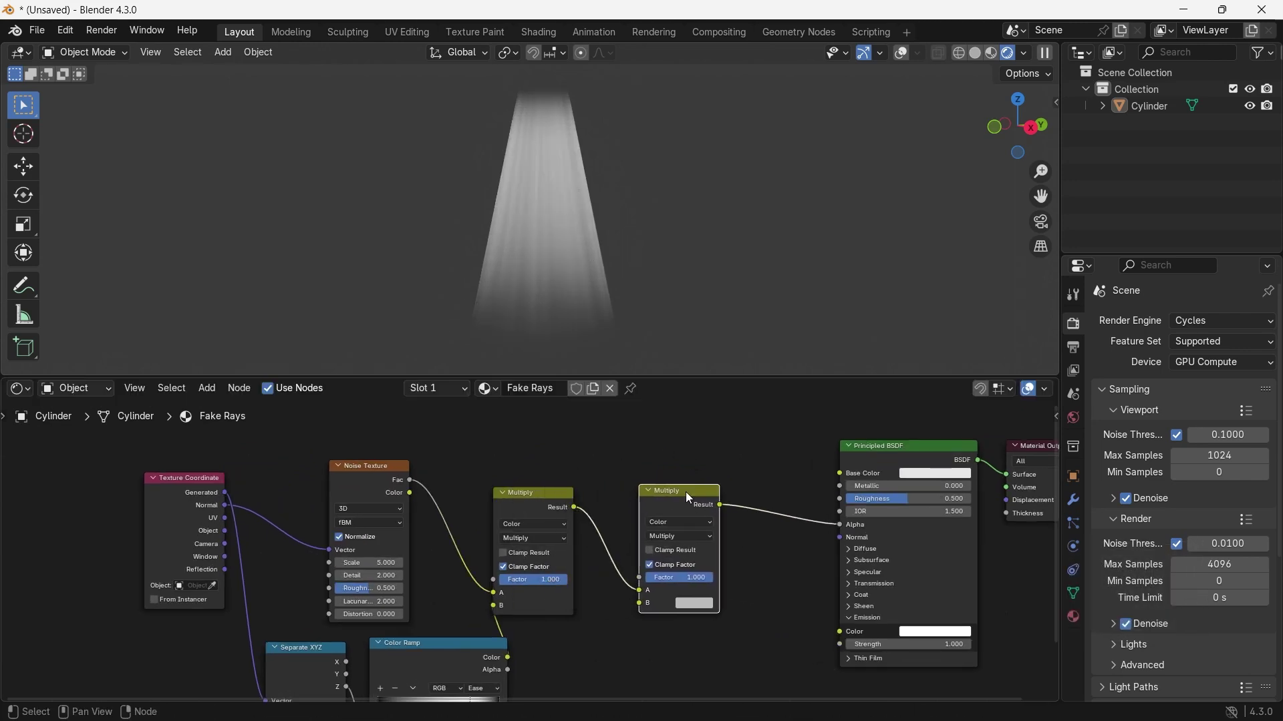
Add a Layer Weight node below the two Multiply nodes and preview its Facing output on the cone
middle_click_drag(623, 695, 684, 646)
scroll(685, 647, "up", 3)
key("shift+a")
left_click(698, 515)
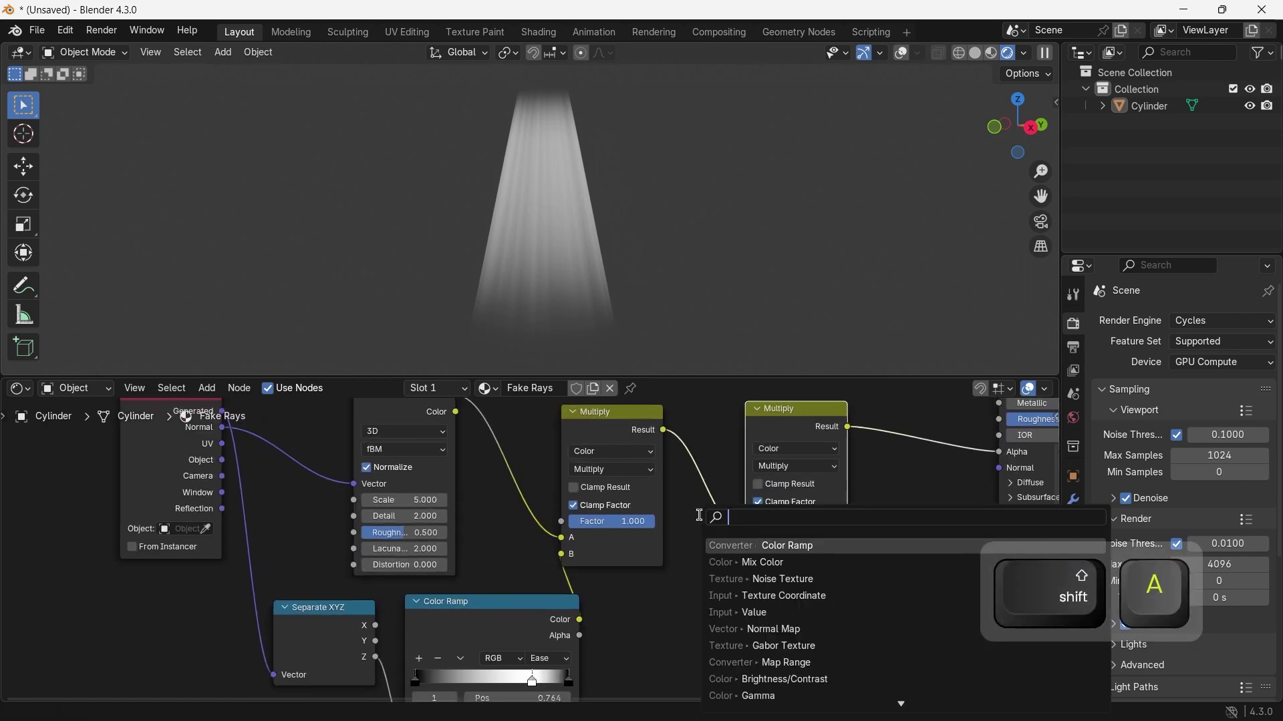
type("la")
key("Return")
left_click(712, 608, "ctrl+shift")
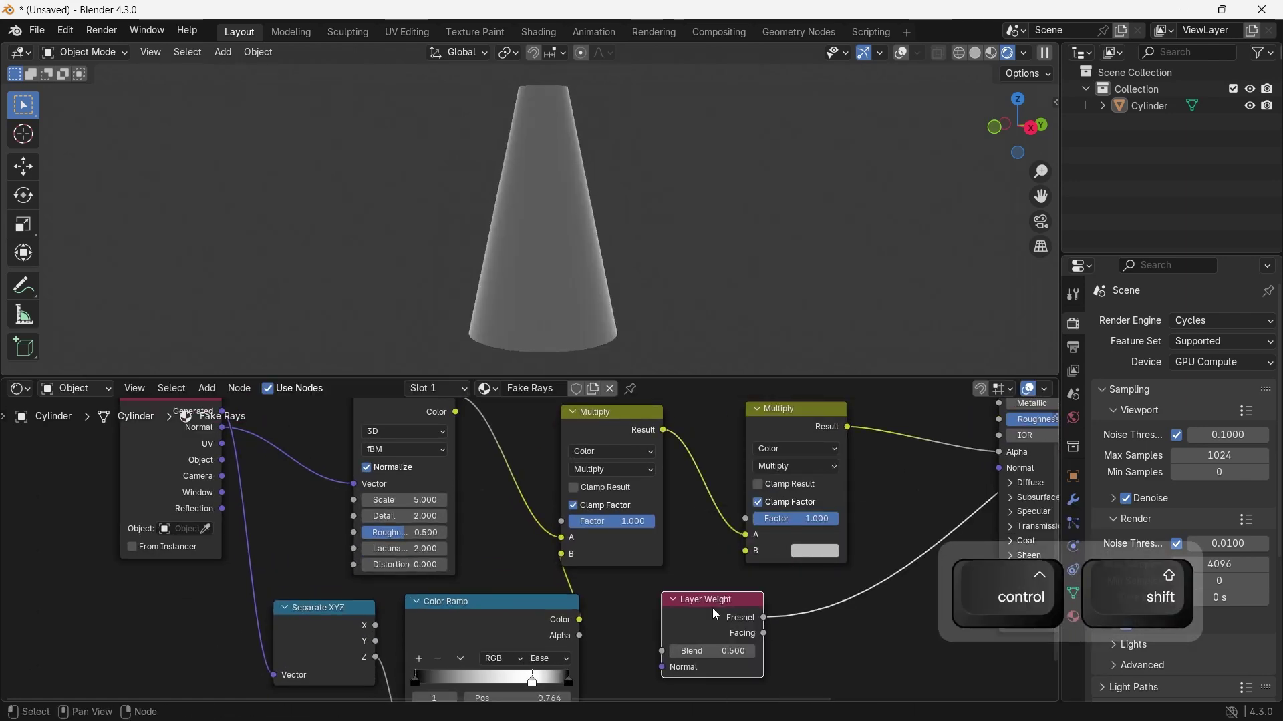
left_click(712, 608, "ctrl+shift")
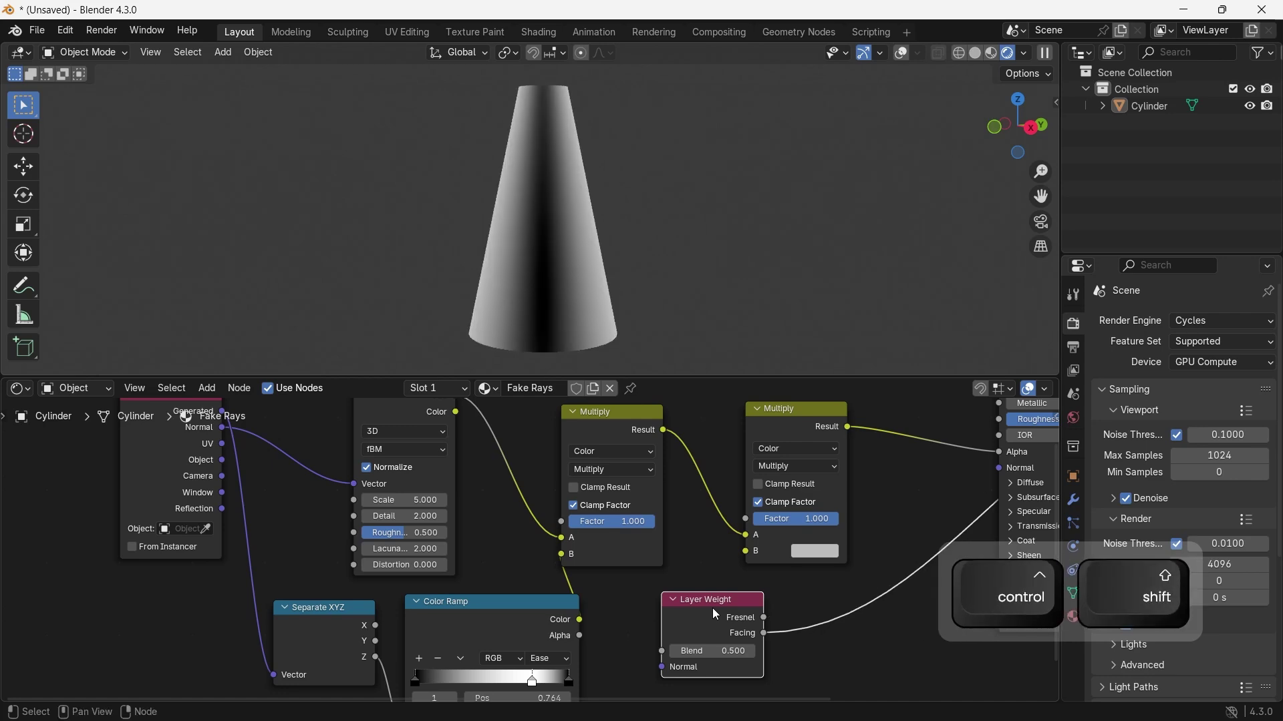
Connect the Layer Weight's Facing output, with Blend at 0.160, to the second Multiply's B input and restore the Principled BSDF as surface output
left_click_drag(721, 649, 691, 649, "shift")
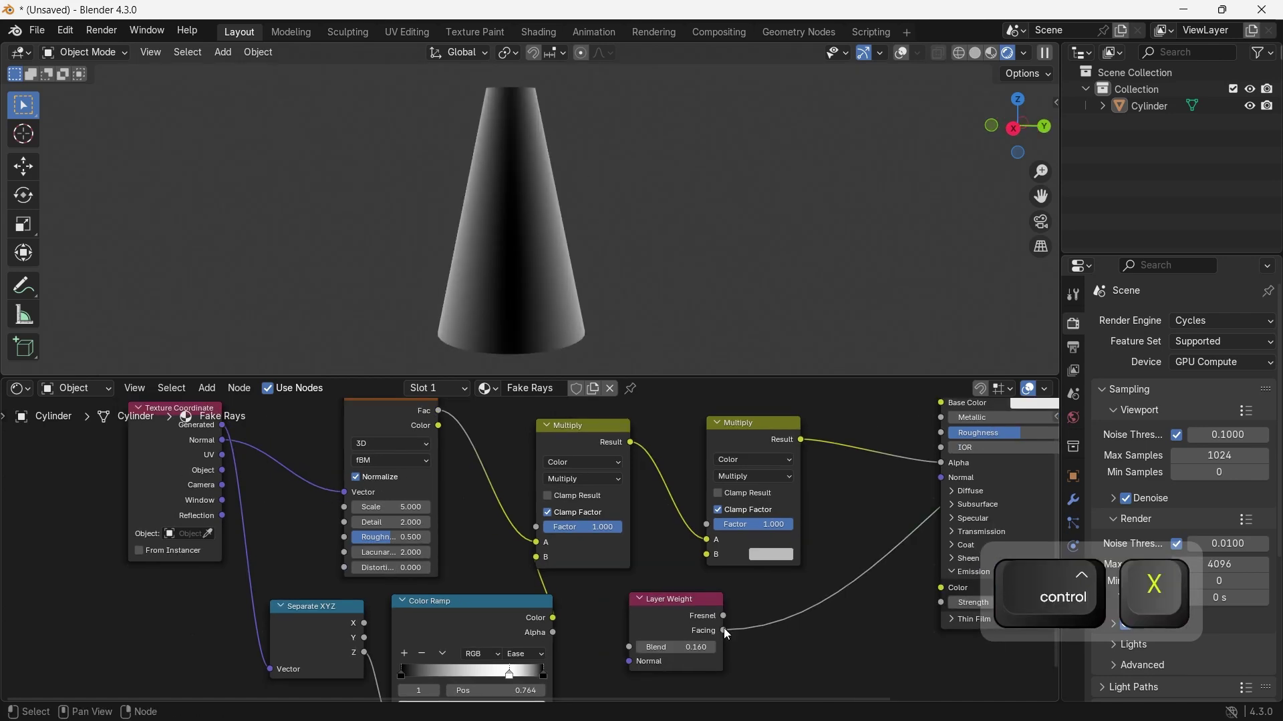
middle_click_drag(918, 482, 846, 556)
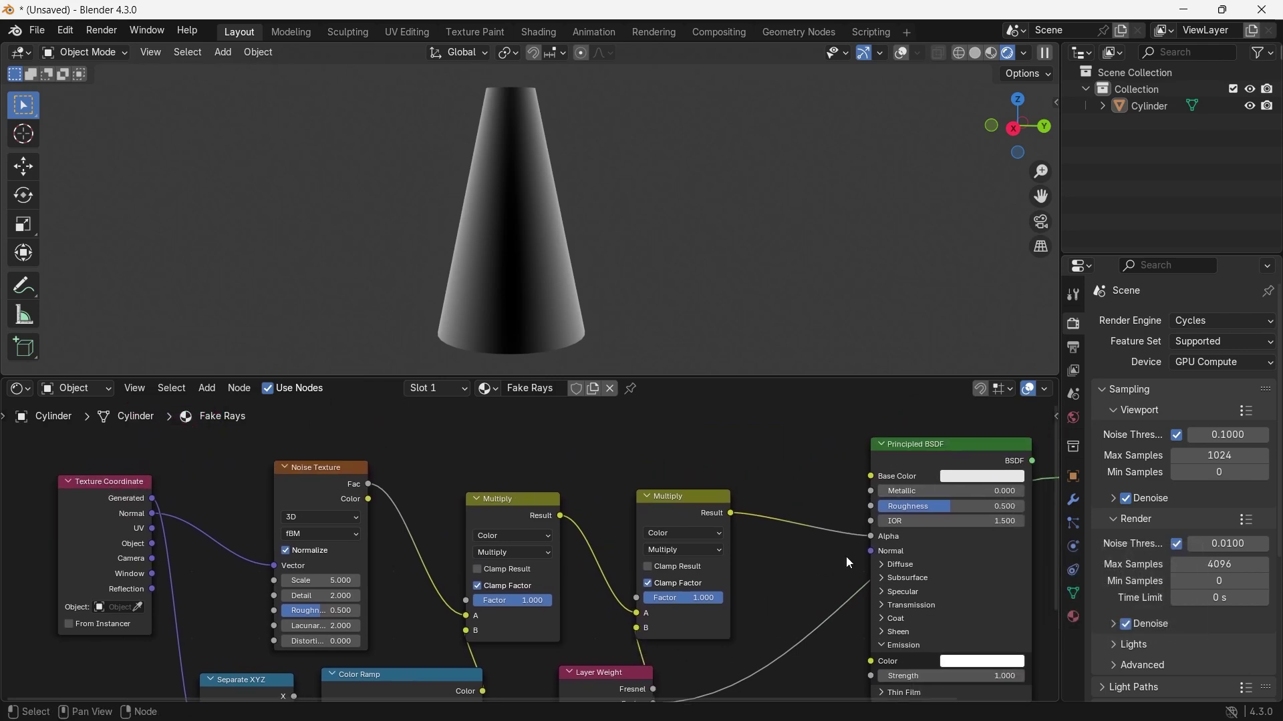
left_click(906, 463, "ctrl+shift")
Set the Layer Weight node's Blend to 0.810
middle_click_drag(790, 615, 868, 535)
scroll(868, 536, "up", 2)
mouse_move(658, 660)
left_mouse_down("shift")
mouse_move(714, 660)
mouse_move(690, 660)
mouse_move(701, 661)
left_mouse_up("shift")
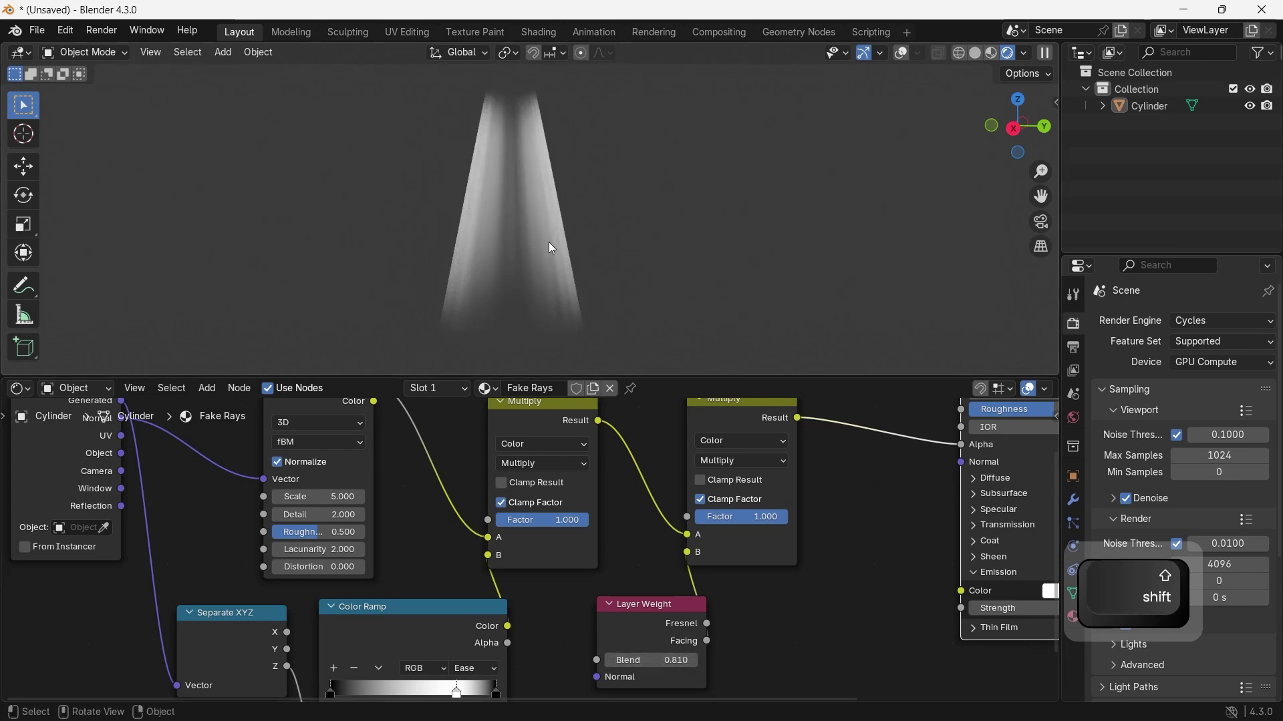
Space out the Layer Weight and second Multiply nodes and insert an Invert Color node on the link between them
middle_click_drag(658, 580, 754, 471)
left_click_drag(748, 498, 706, 513)
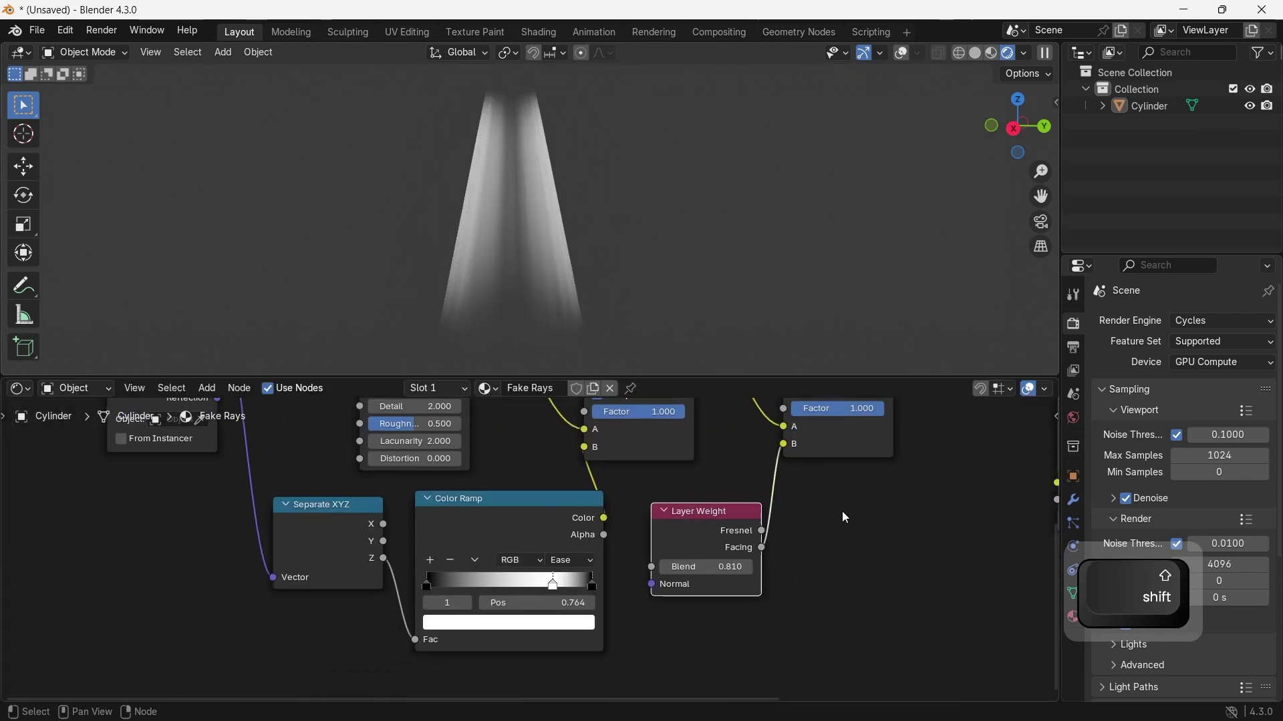
middle_click_drag(842, 511, 708, 628)
left_click_drag(699, 412, 797, 422)
key("shift+a")
left_click(670, 515)
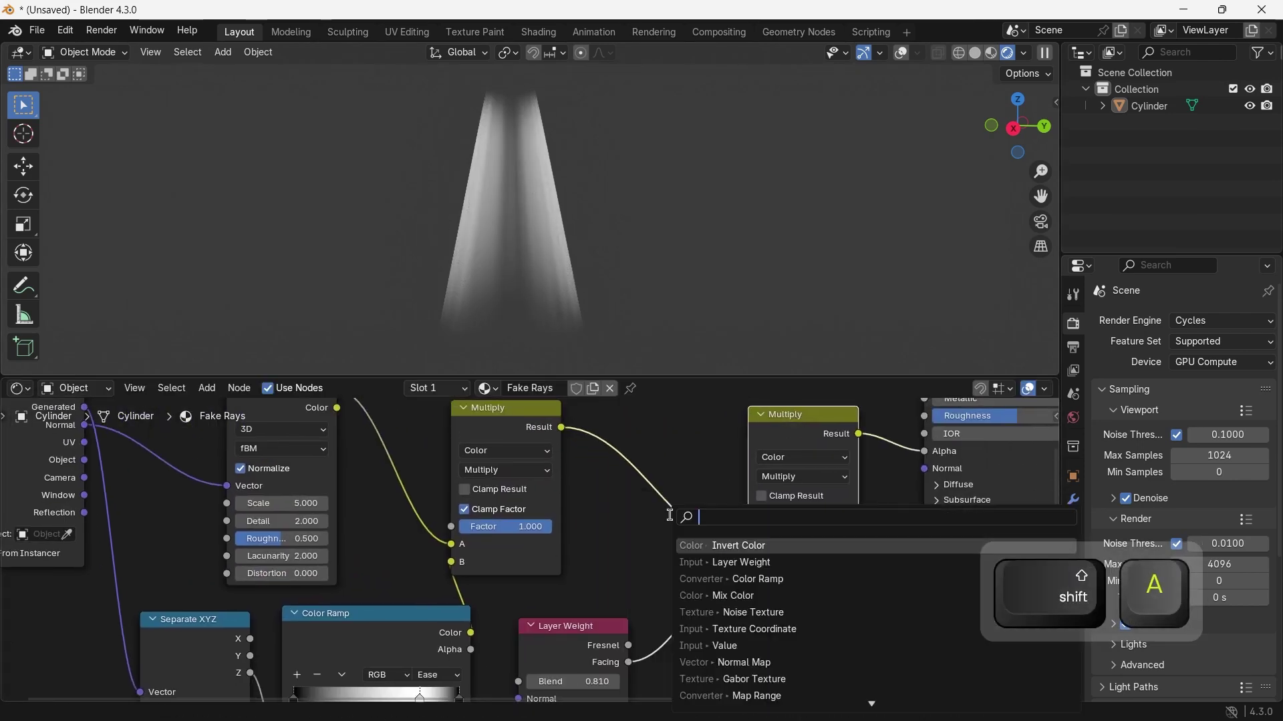
left_click(728, 545)
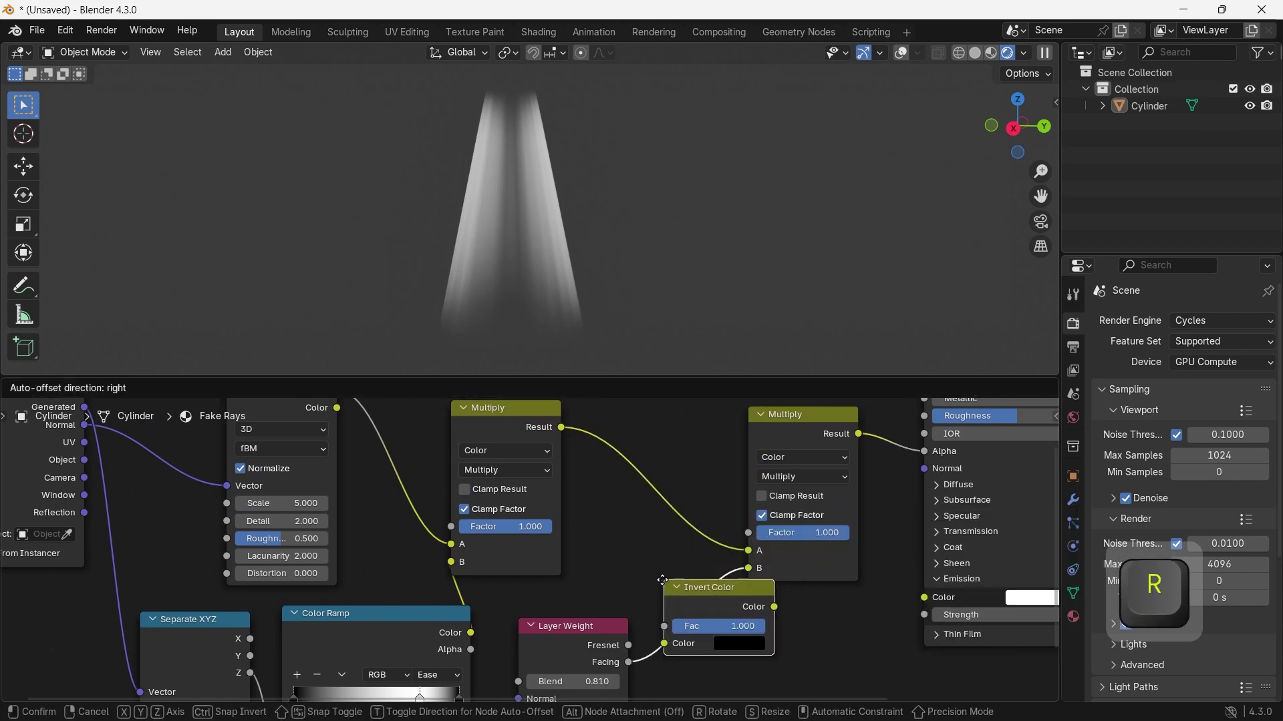
left_click(723, 586)
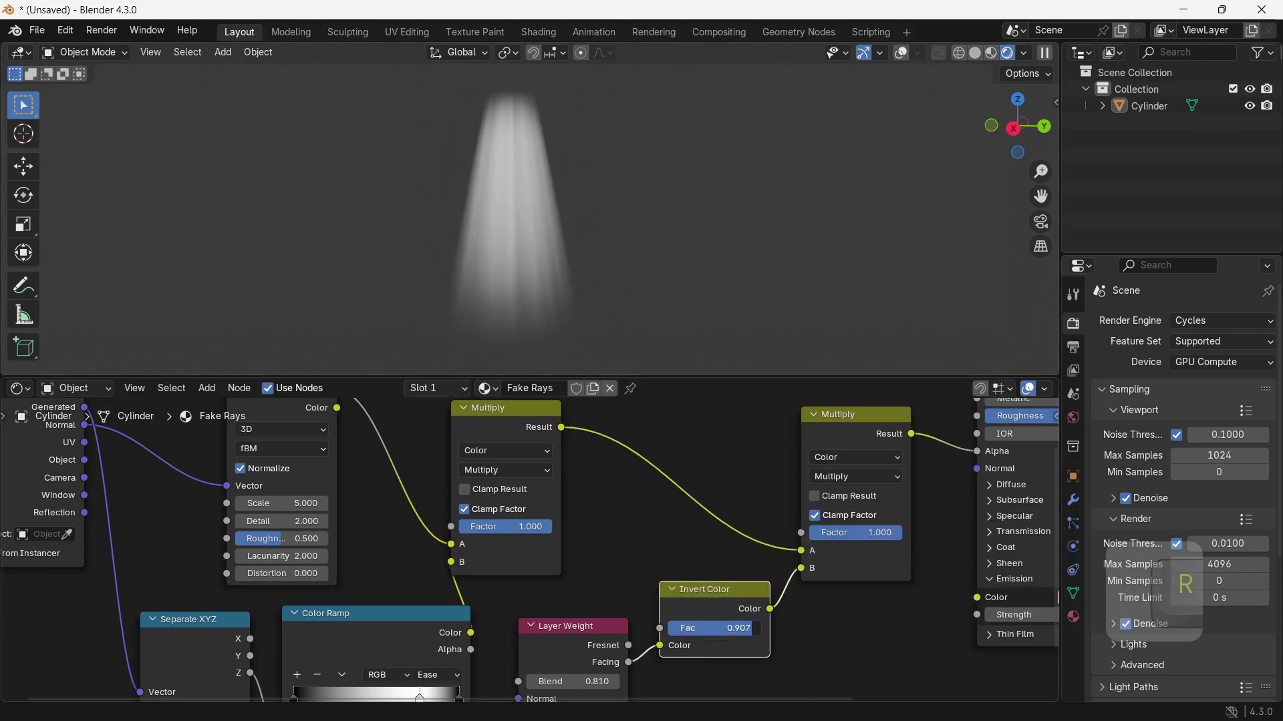
Compare the rays with lower Invert Color Fac values and with the second Multiply node muted and unmuted
left_click_drag(754, 628, 731, 628)
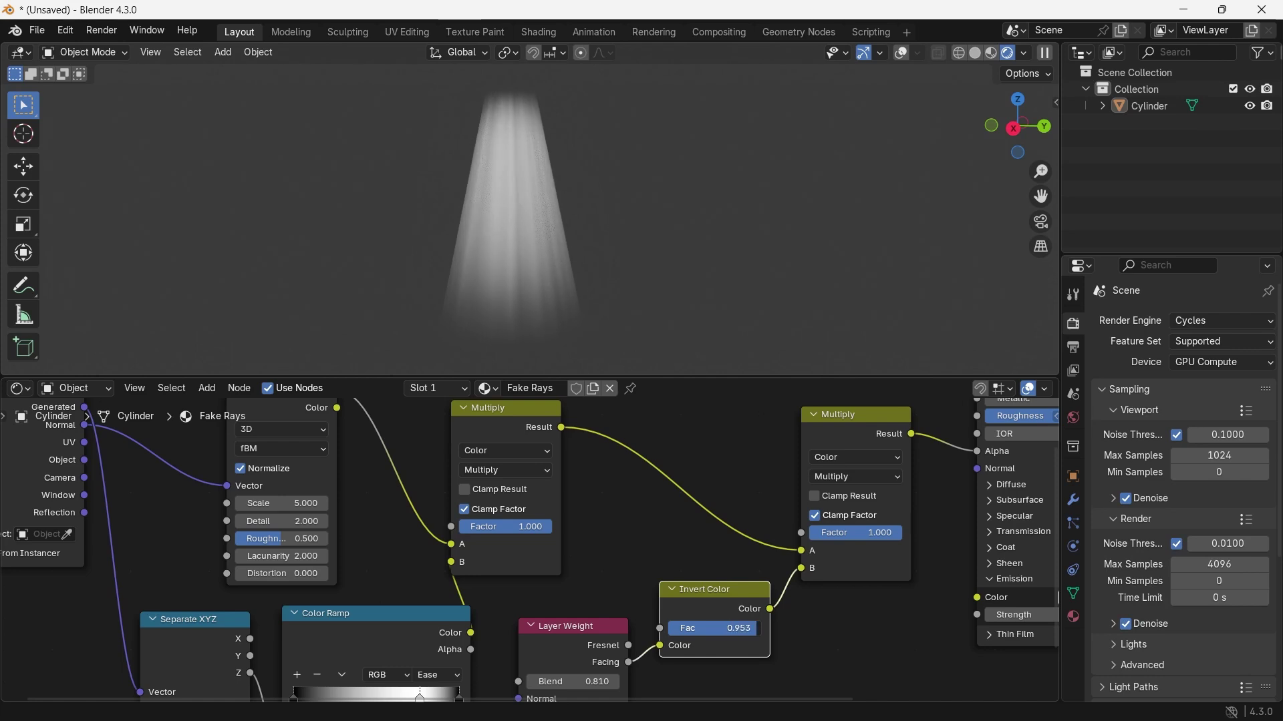
key("m")
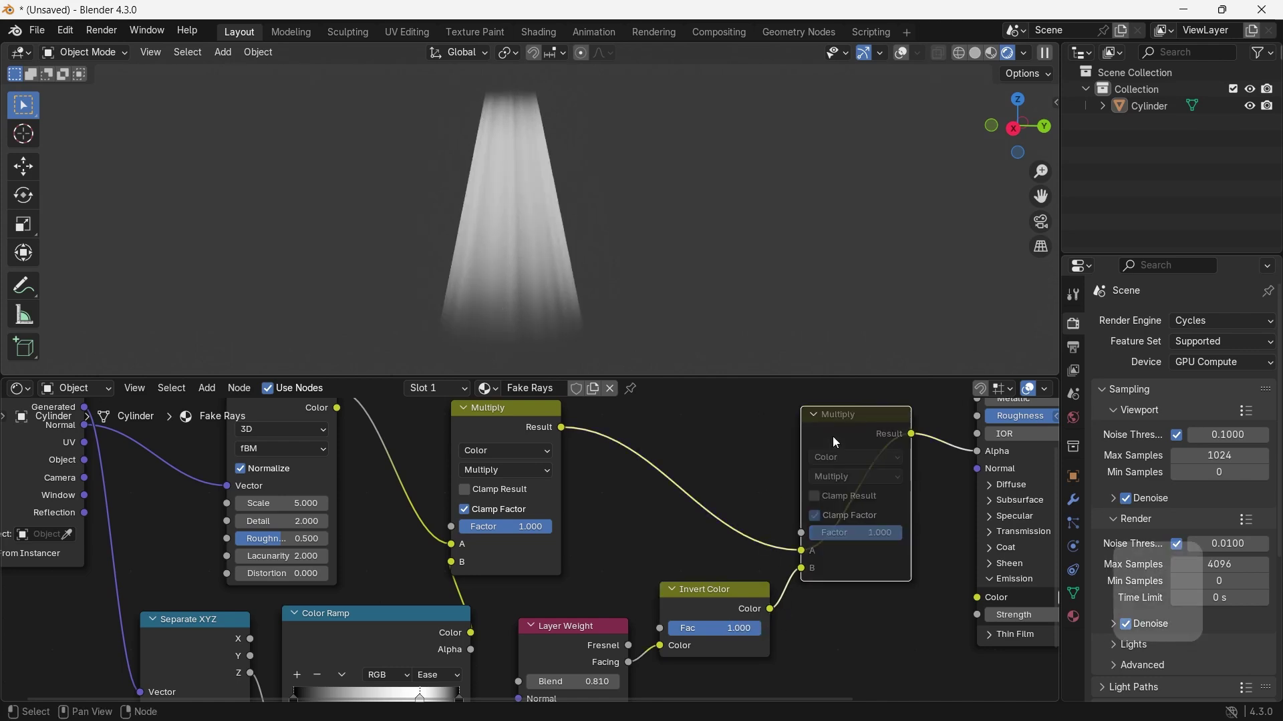
key("m")
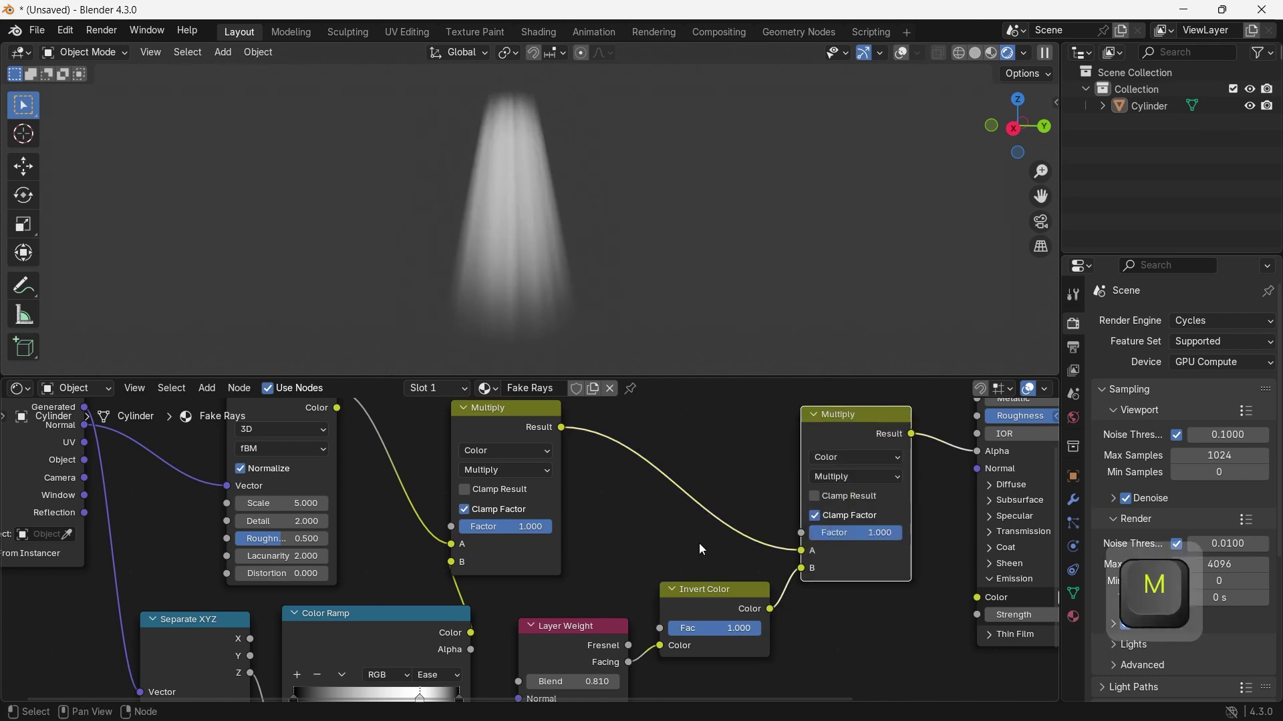
Switch the Noise Texture to 4D and drive its W value with a #frame expression divided by a number
scroll(698, 543, "down", 2)
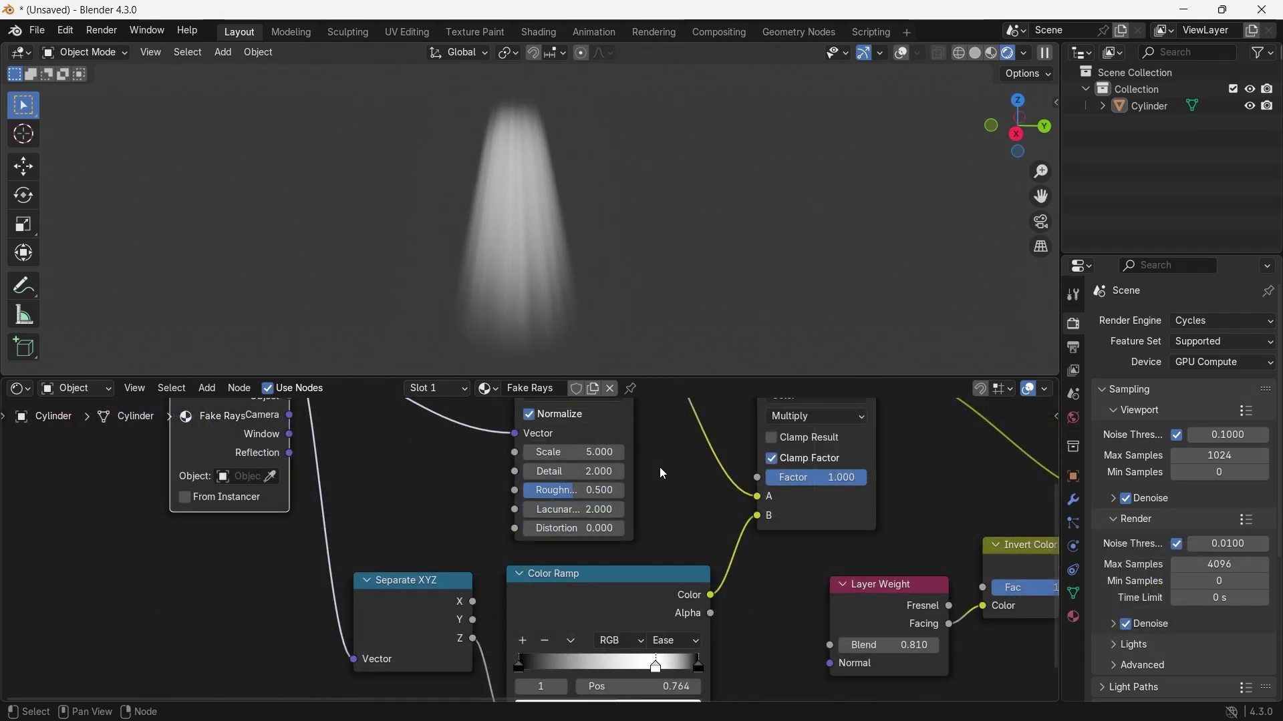
middle_click_drag(605, 404, 624, 499)
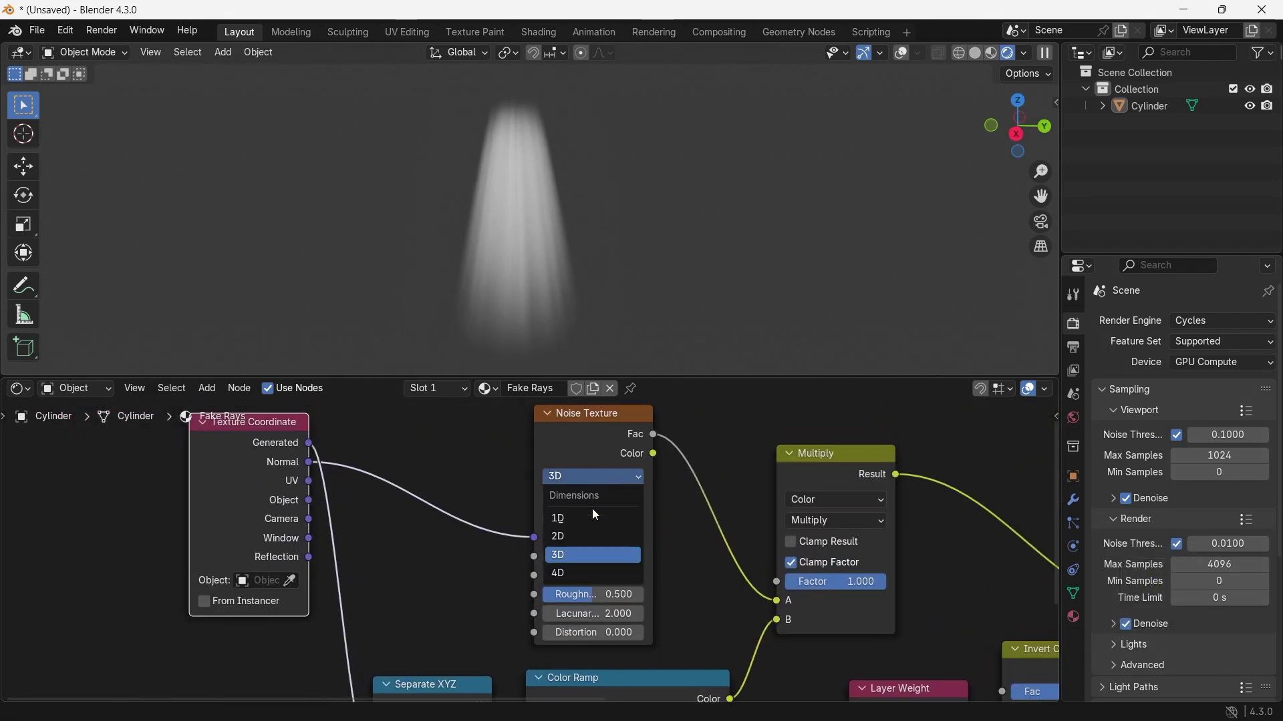
left_click(599, 574)
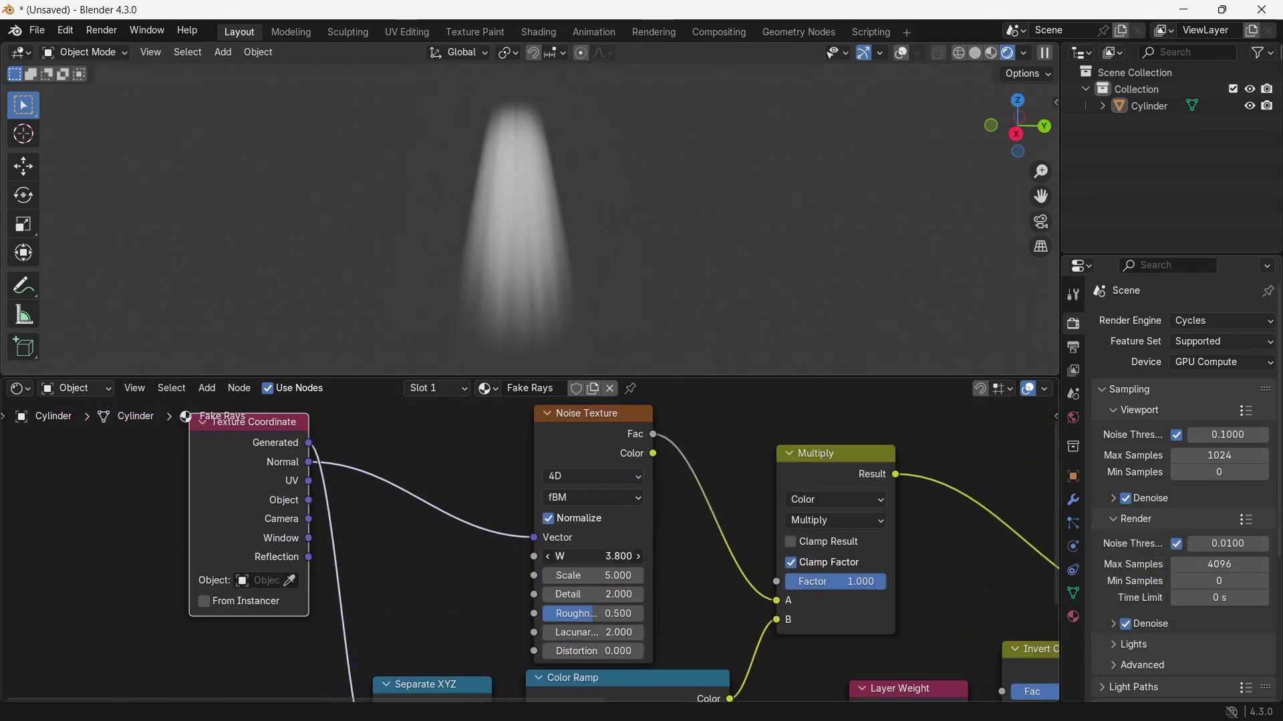
type("#")
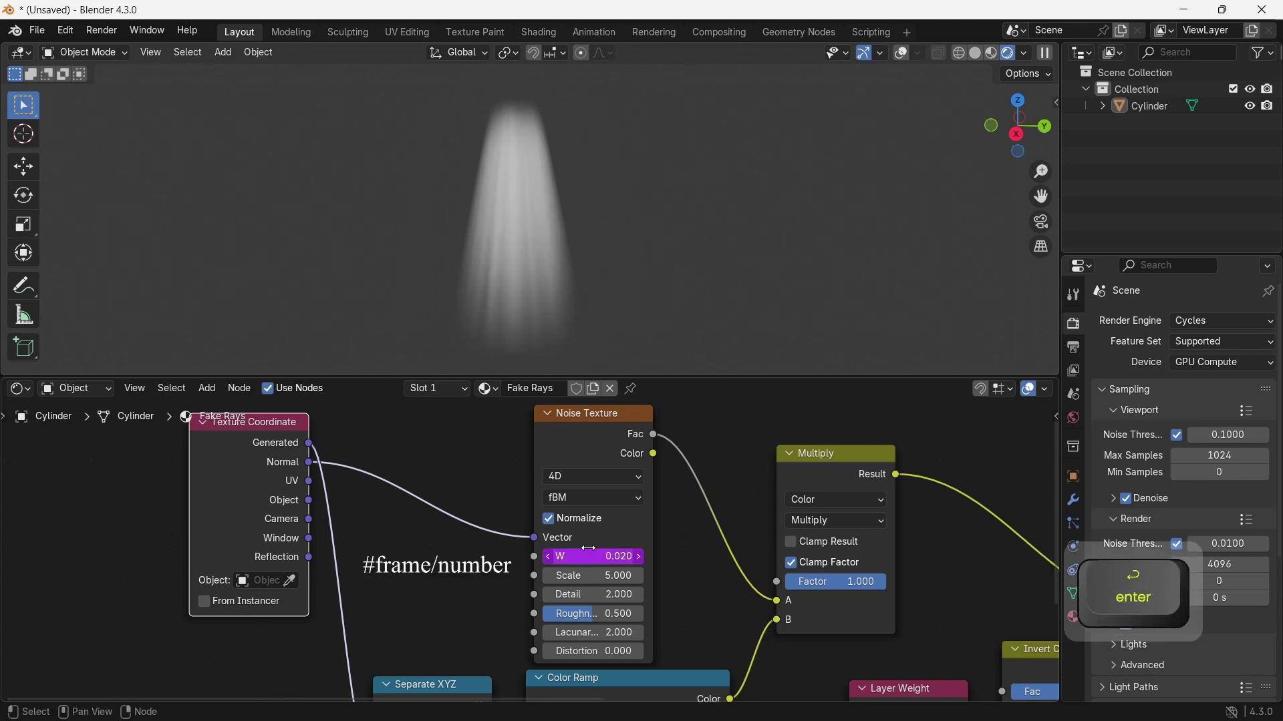
Play the animation and slow the noise by changing the W driver expression to frame/100
key("space")
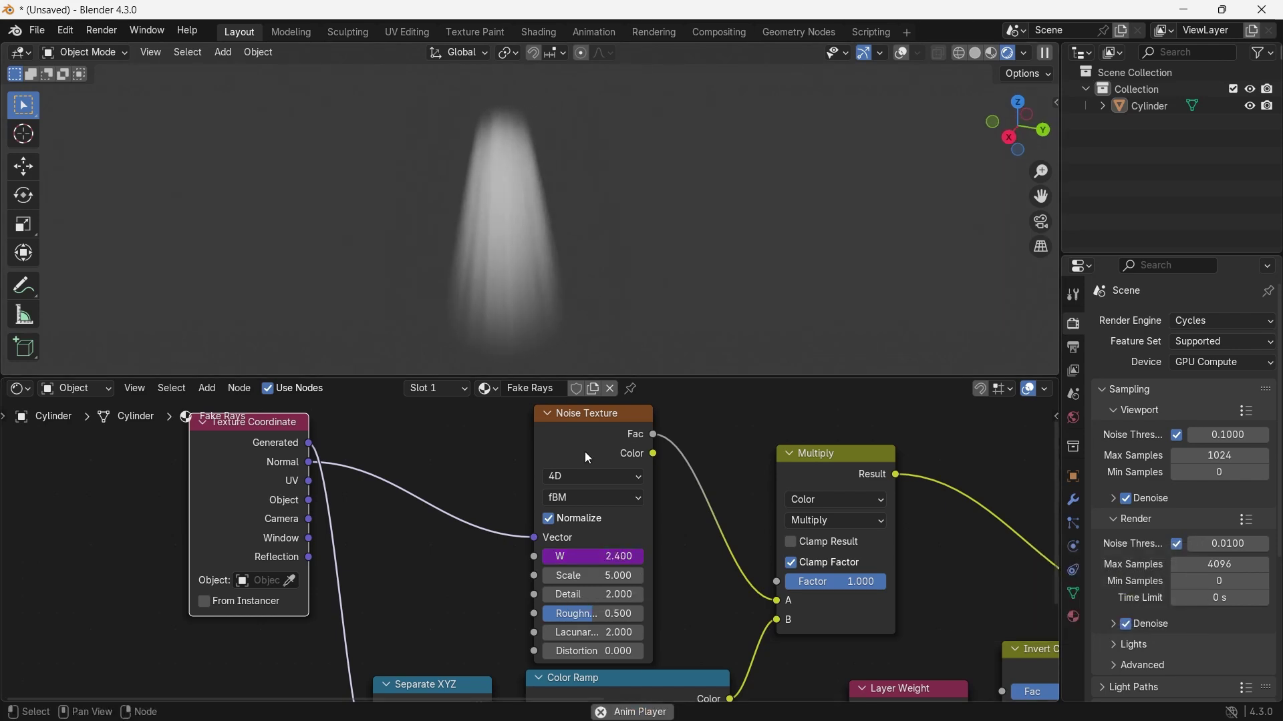
key("Return")
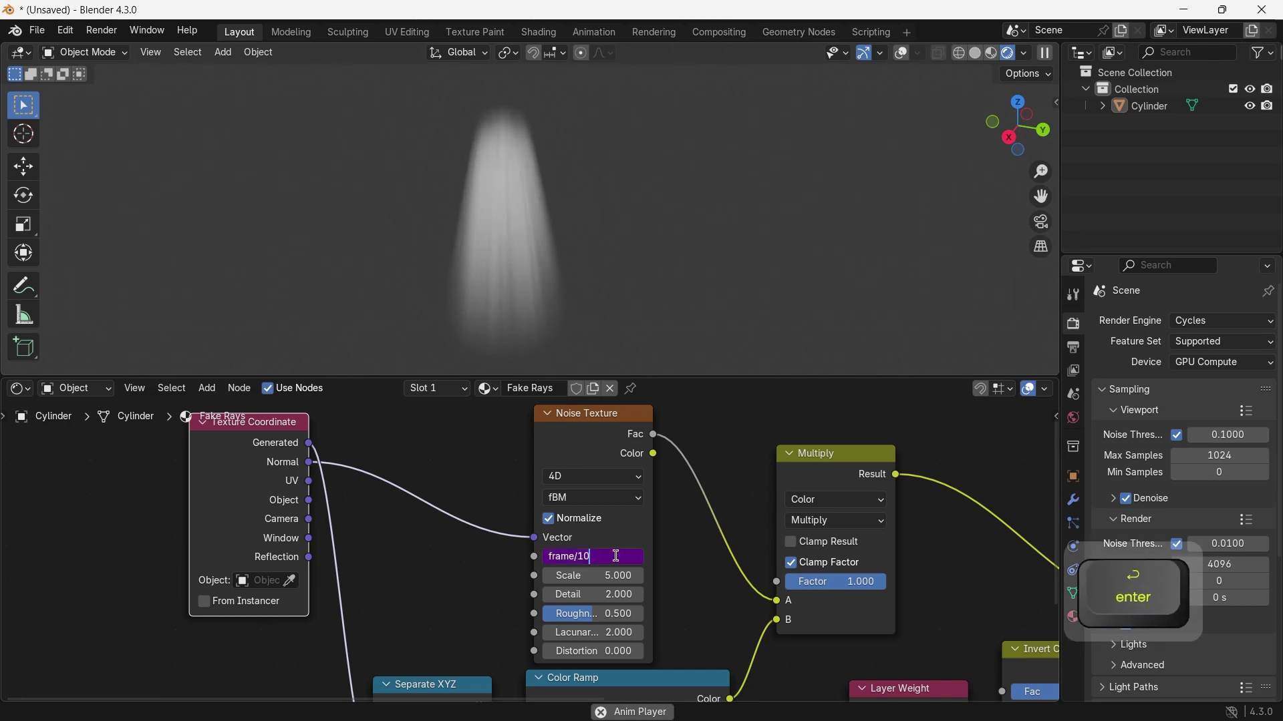
key("Return")
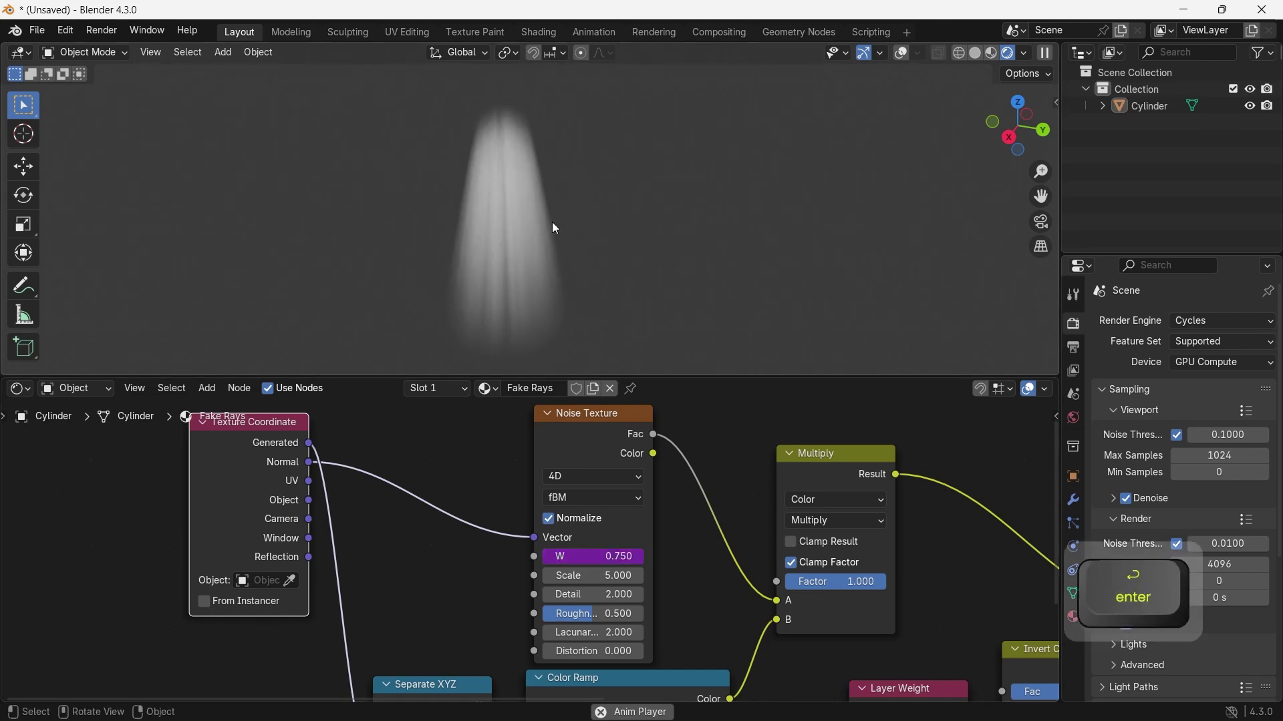
Set the Principled BSDF's emission strength to 3 and its emission color to a pale blue
scroll(695, 516, "down", 4)
middle_click_drag(856, 567, 382, 533)
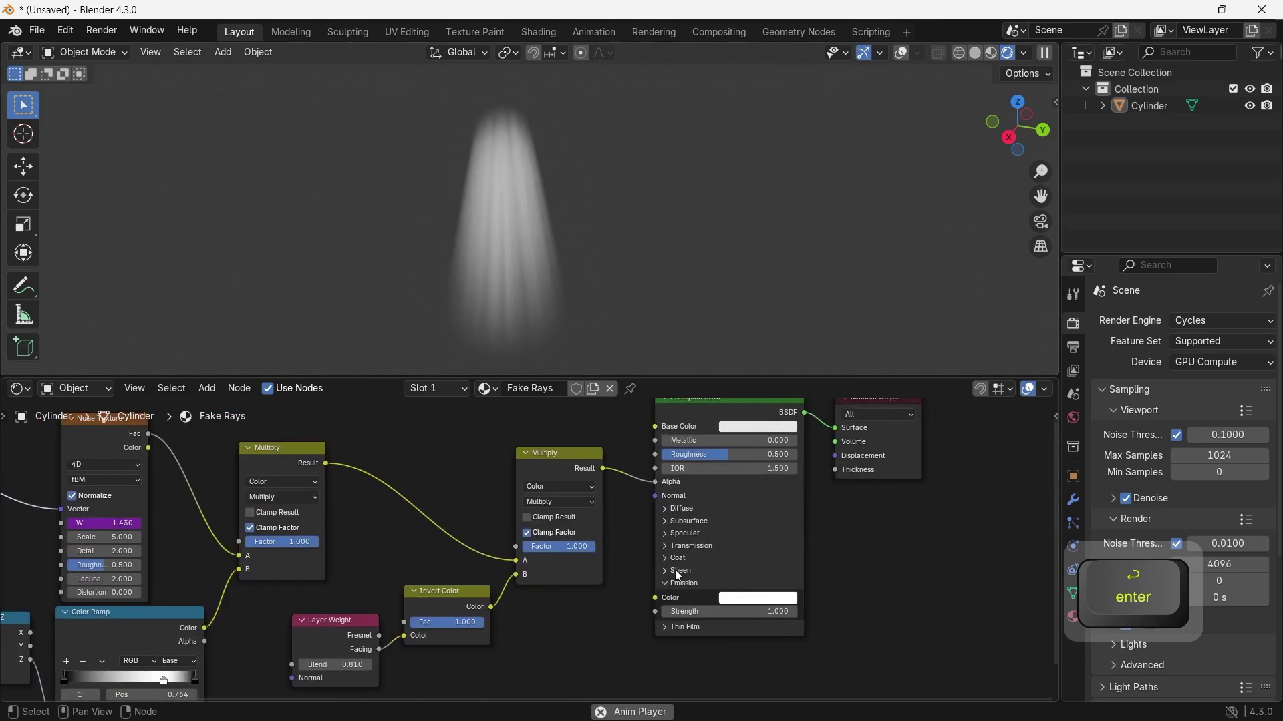
scroll(676, 572, "up", 8)
middle_click_drag(872, 644, 706, 554)
type("3")
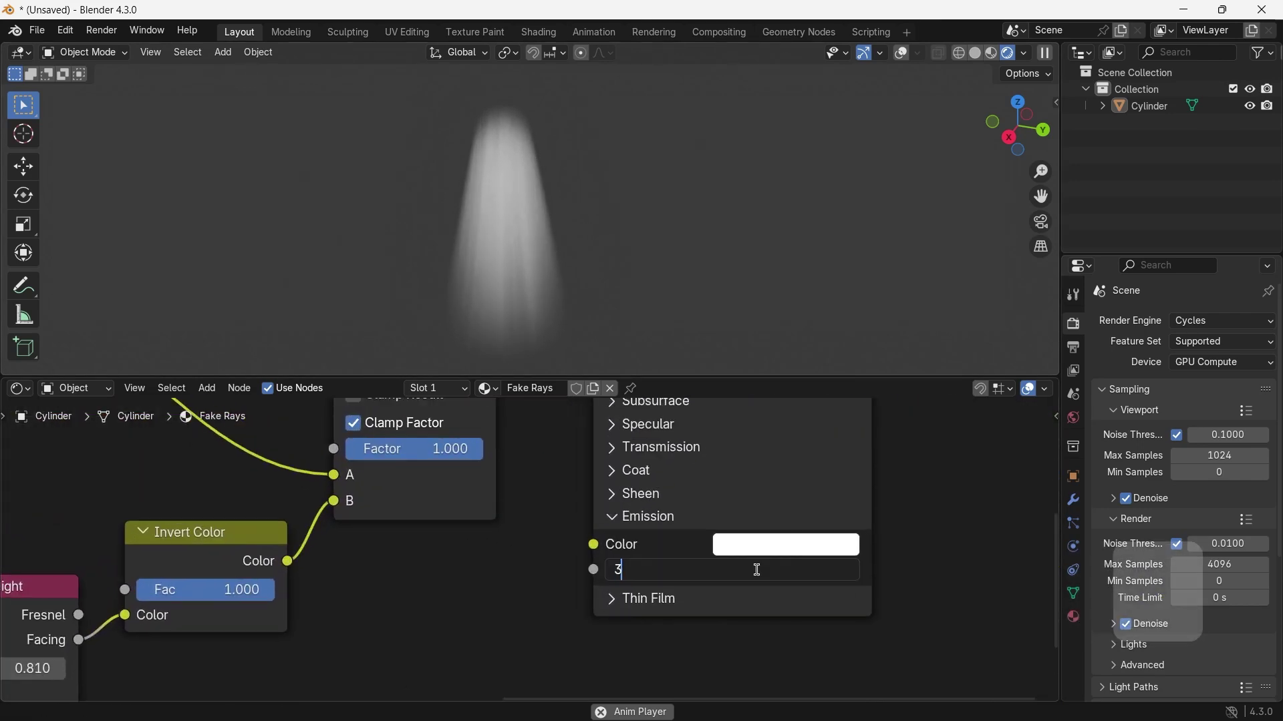
key("Return")
left_click(766, 557)
left_click_drag(815, 256, 833, 227)
Try lower Factor values on the Multiply nodes, bringing the second one to about 0.933
middle_click_drag(488, 506, 782, 520)
left_click_drag(364, 502, 354, 502)
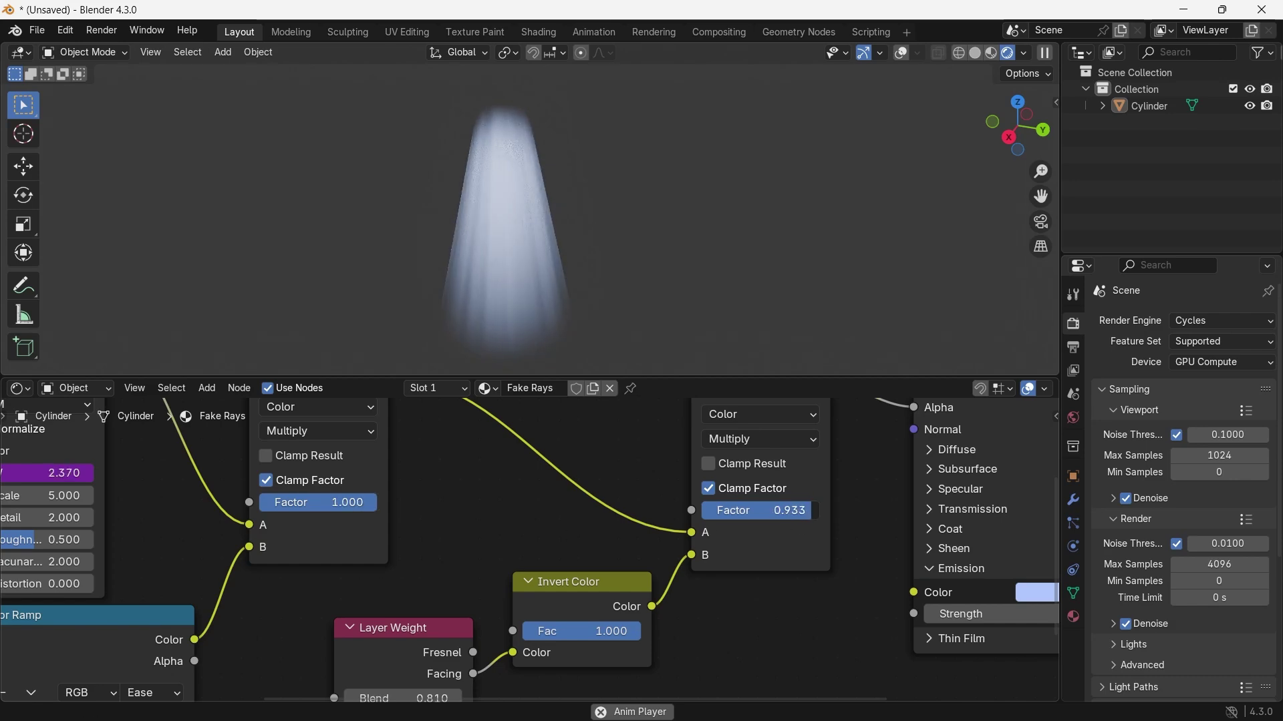
Use a Gabor Texture fed by the Normal coordinates in place of the Noise Texture and preview its Intensity output
scroll(524, 540, "down", 4)
middle_click_drag(400, 542, 779, 586)
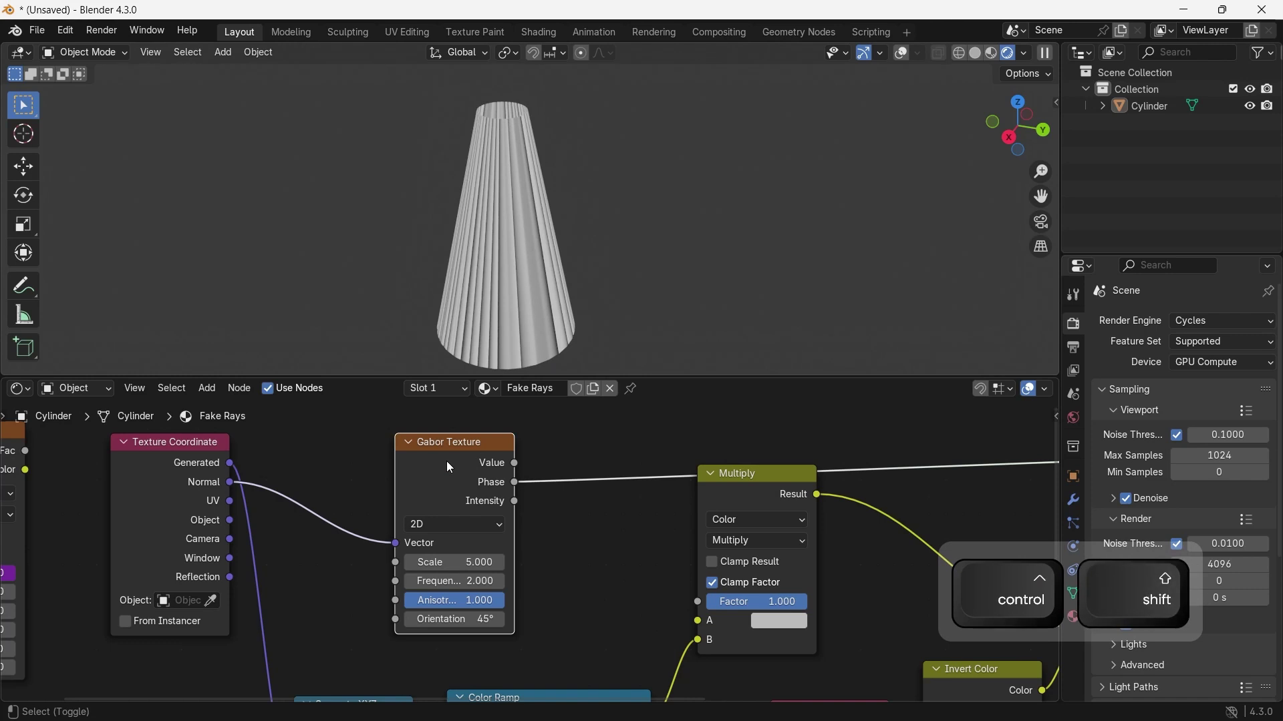
left_click(446, 463, "ctrl+shift")
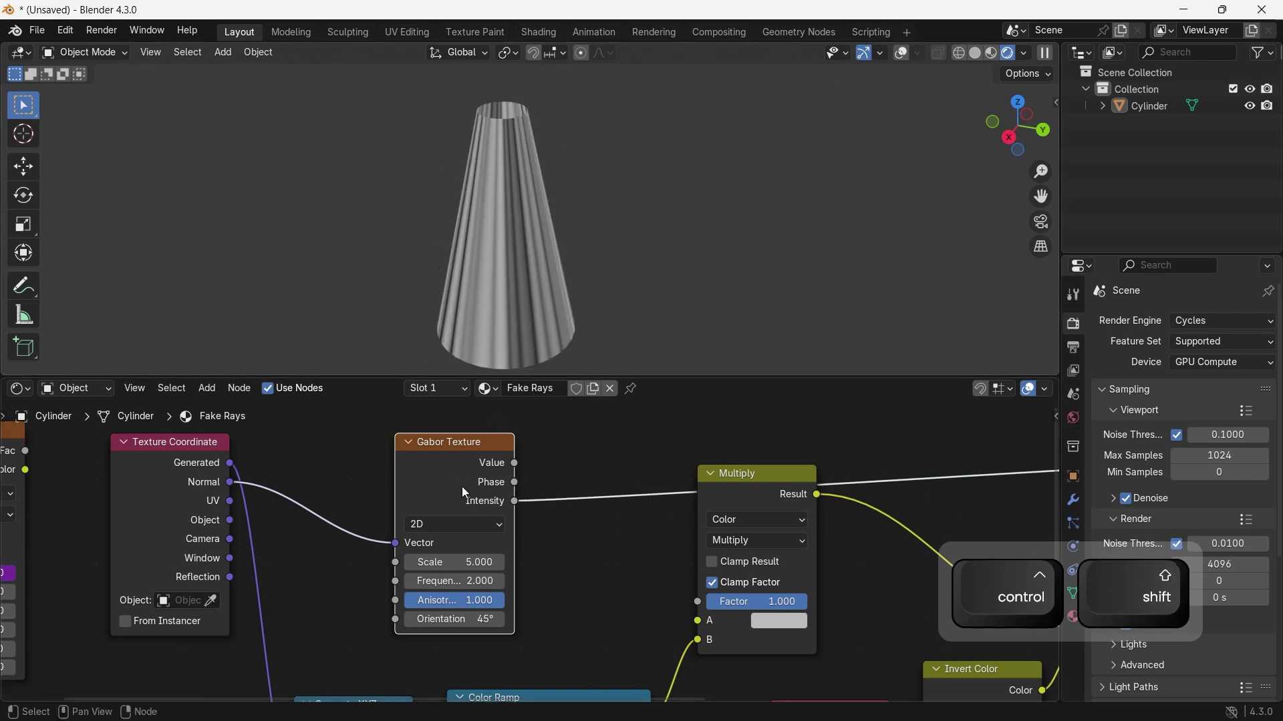
Restore the Principled BSDF as the surface output and connect the Gabor Texture's Intensity to the first Multiply's A input
scroll(535, 518, "down", 3)
middle_click_drag(628, 495, 504, 484)
left_click(943, 458, "ctrl+shift")
scroll(478, 454, "up", 2)
left_click_drag(532, 456, 701, 566)
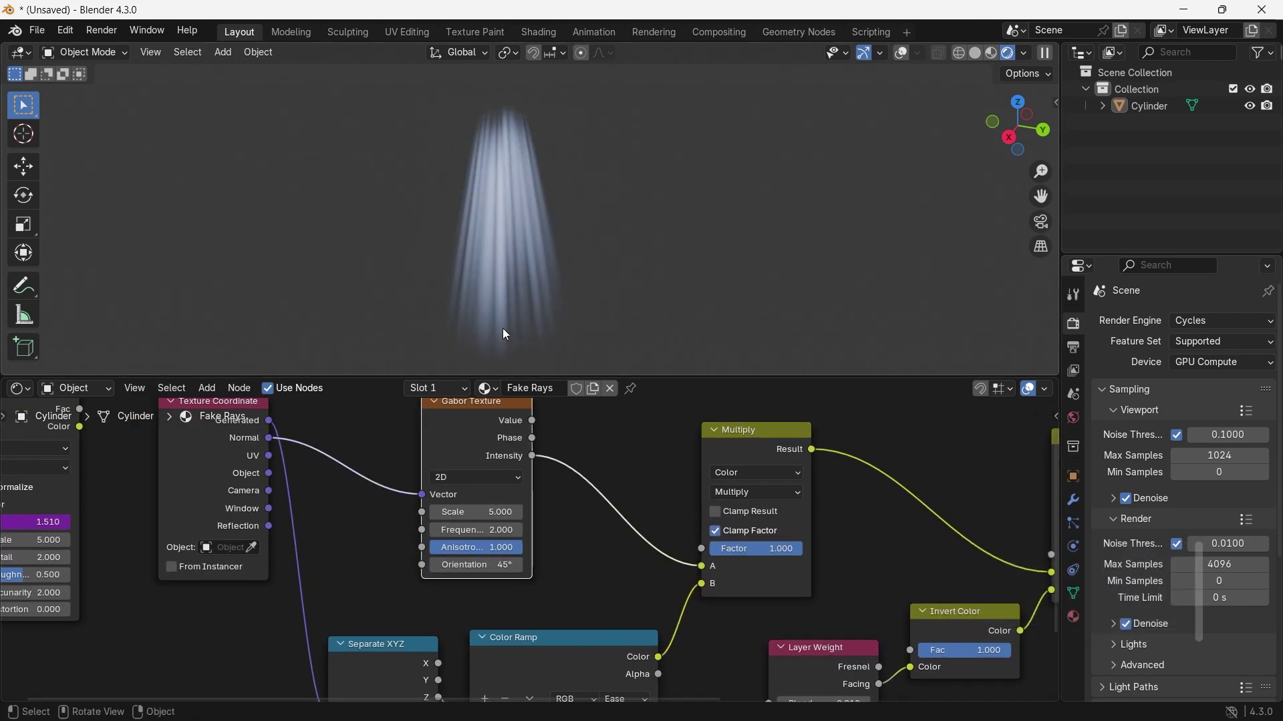
Drive the Gabor Texture's Orientation with the expression #frame/100 and play the animation
scroll(610, 499, "up", 1)
scroll(610, 500, "up", 1)
left_click_drag(531, 609, 541, 605)
left_click(541, 604)
type("#frame/10")
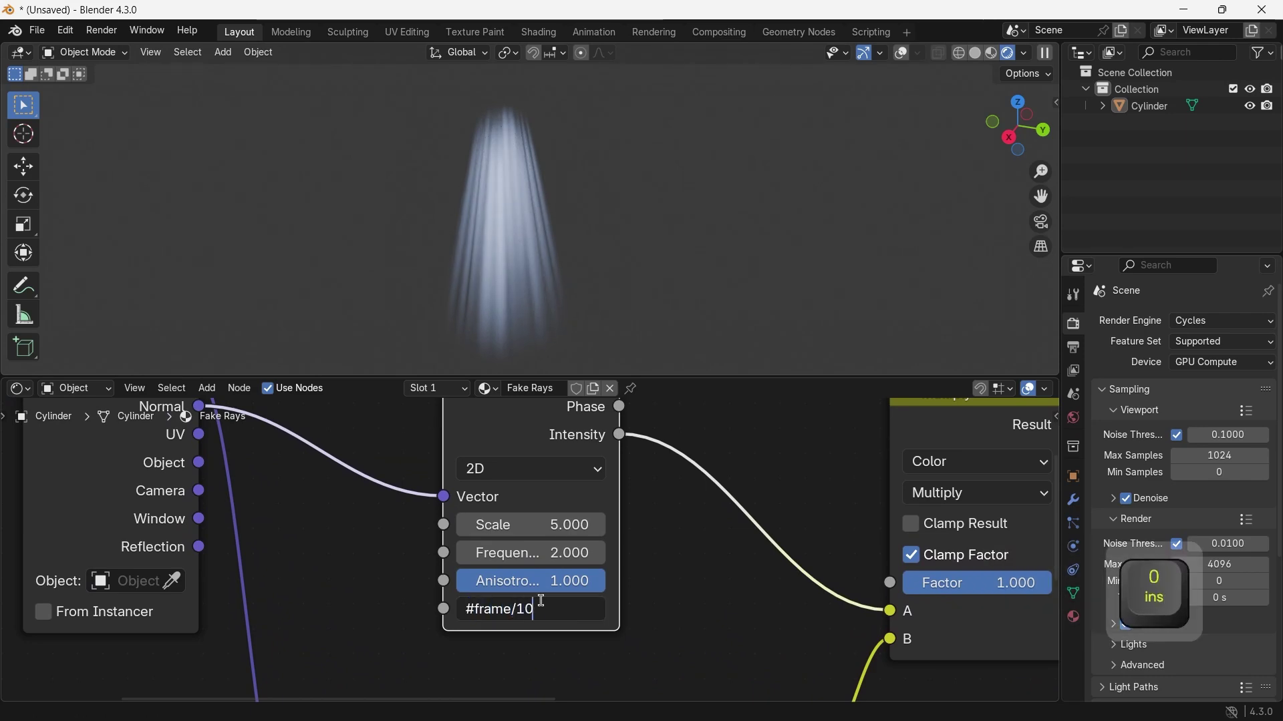
key("Return")
scroll(528, 551, "down", 2)
key("space")
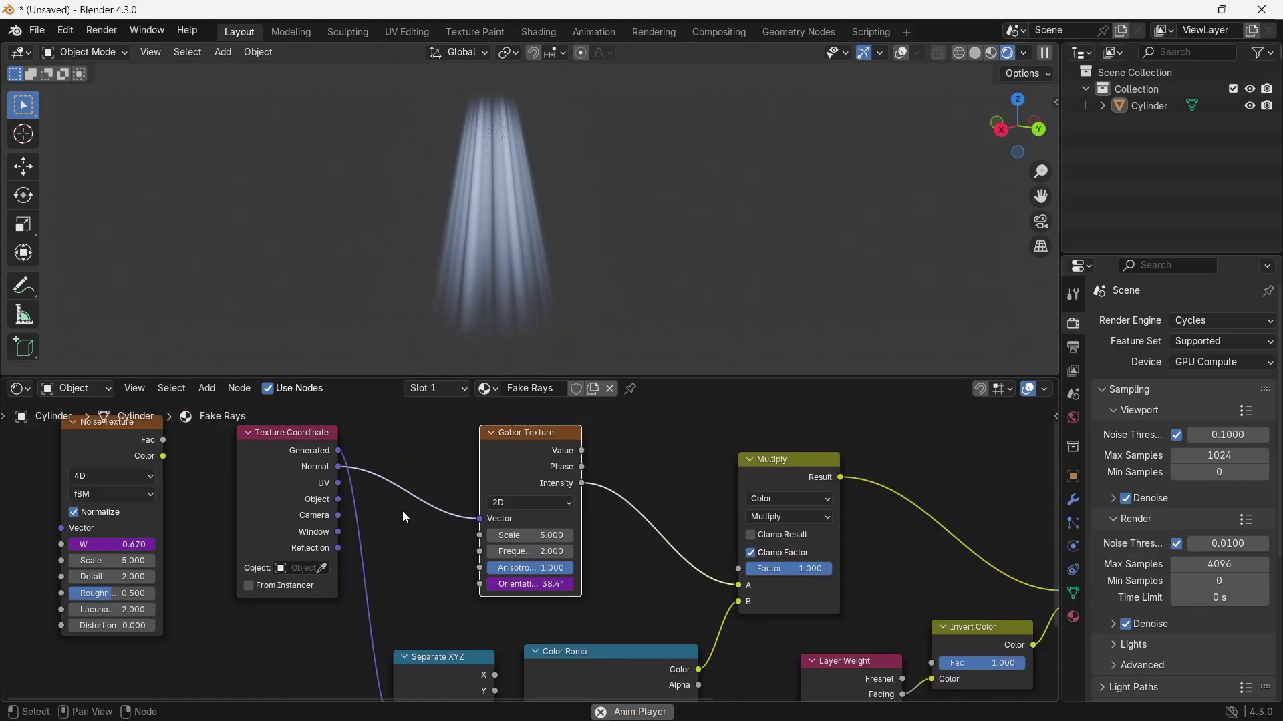
Try the Multifractal and Ridged Multifractal types on the reconnected Noise Texture
left_click(629, 481)
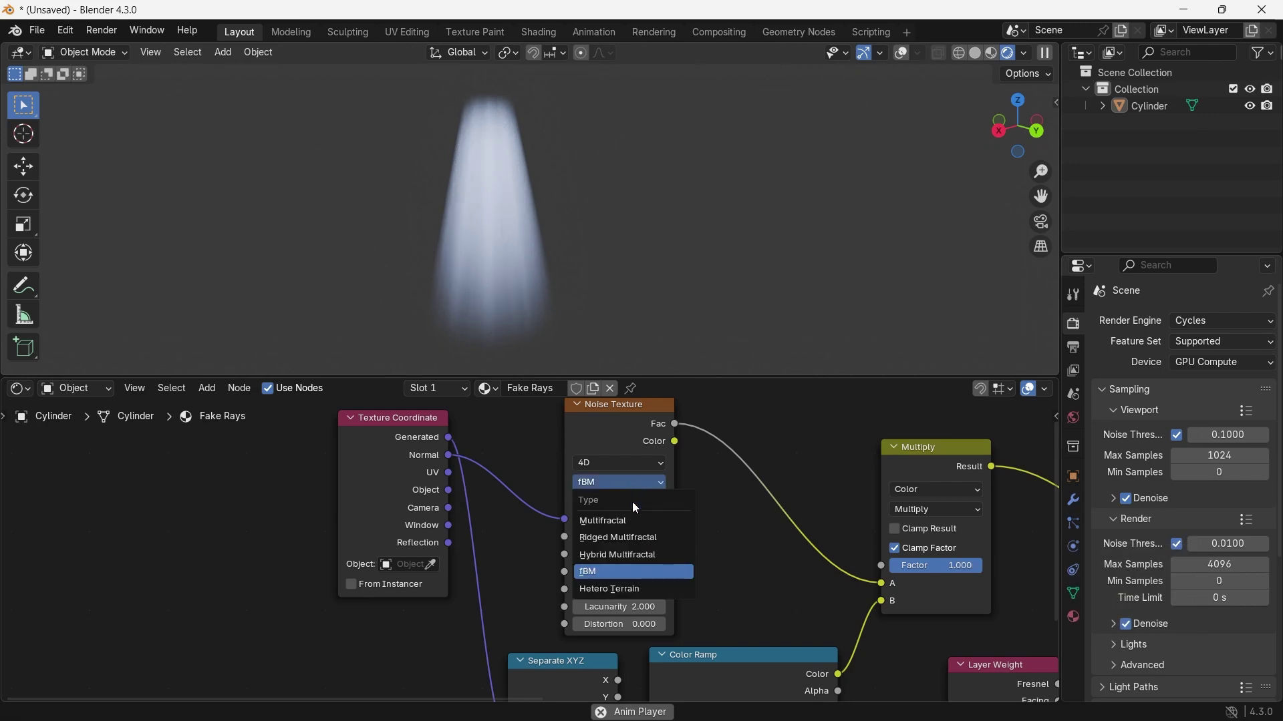
left_click(611, 520)
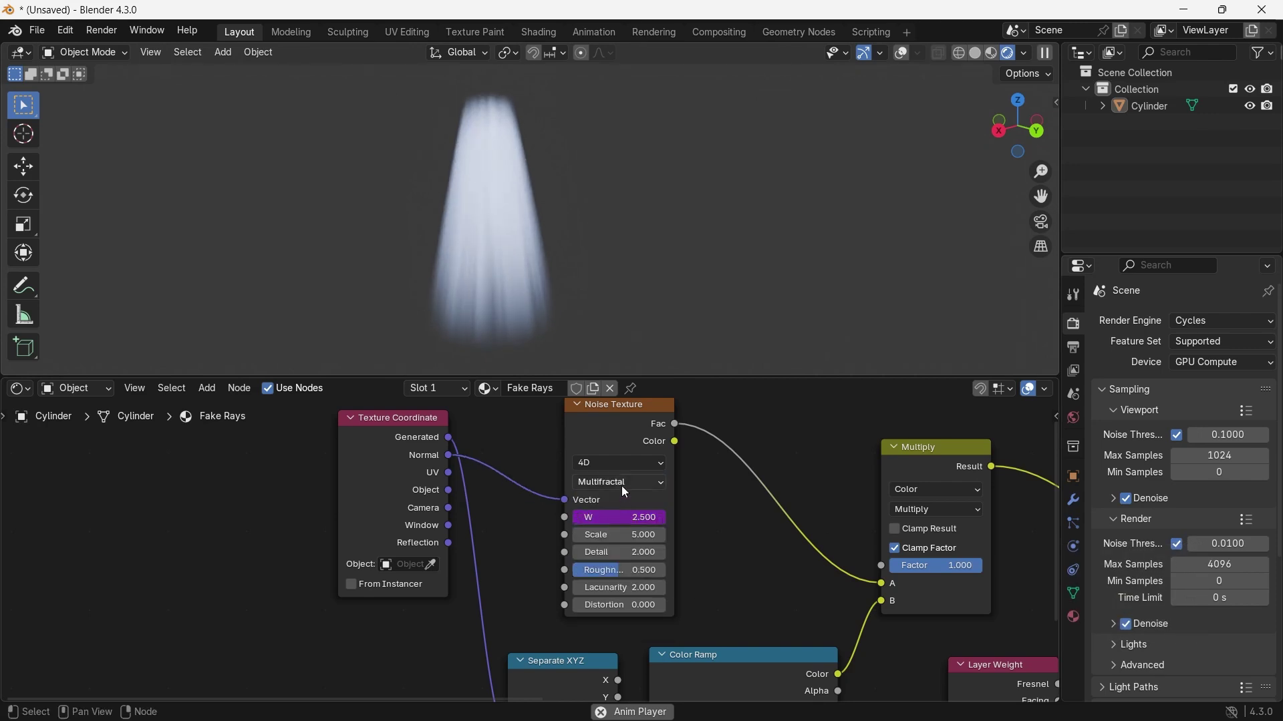
left_click(622, 483)
left_click(618, 536)
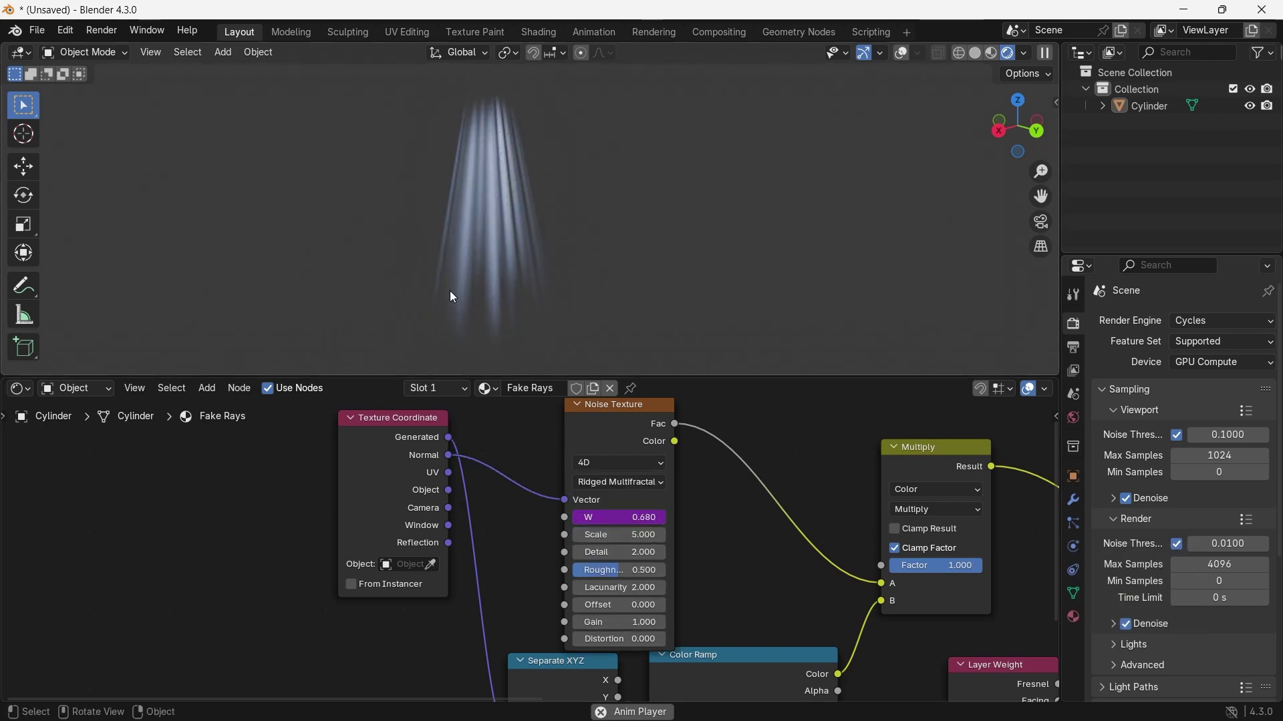
Set the Noise Texture's type to Hybrid Multifractal and its Offset to 0.400
left_click(623, 482)
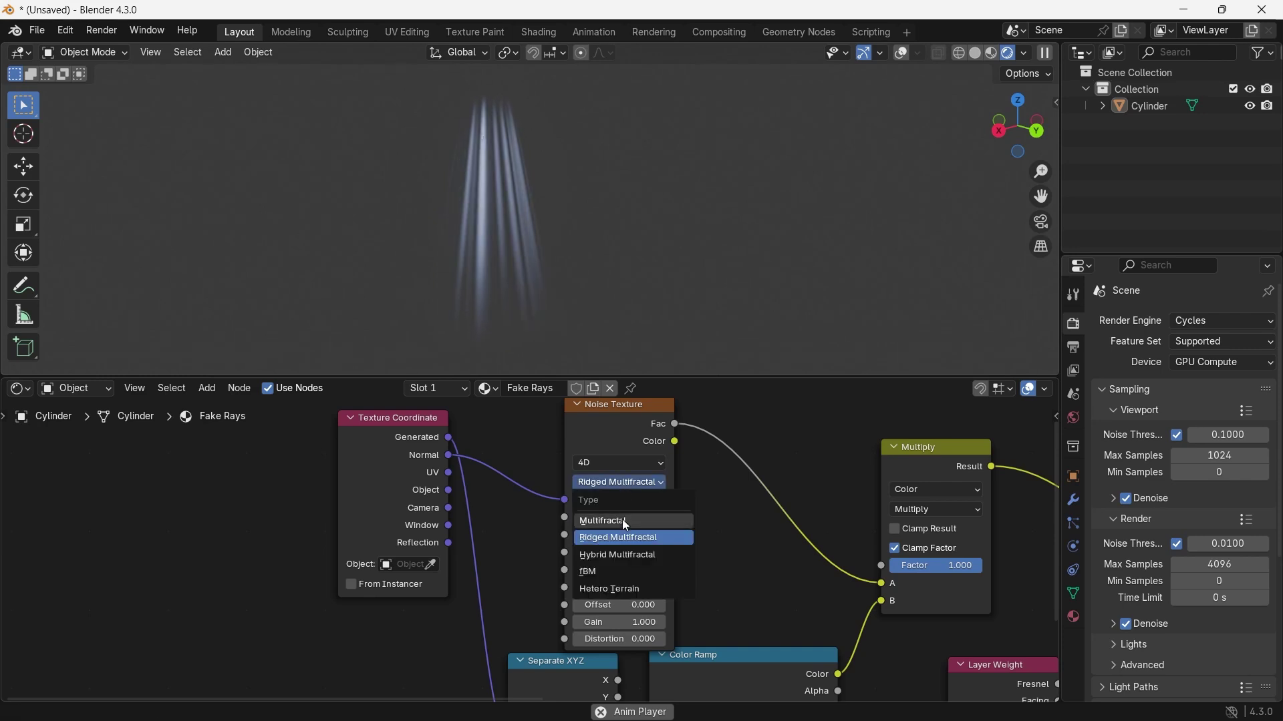
left_click(621, 555)
mouse_move(622, 605)
left_mouse_down()
mouse_move(645, 604)
mouse_move(629, 604)
left_mouse_up()
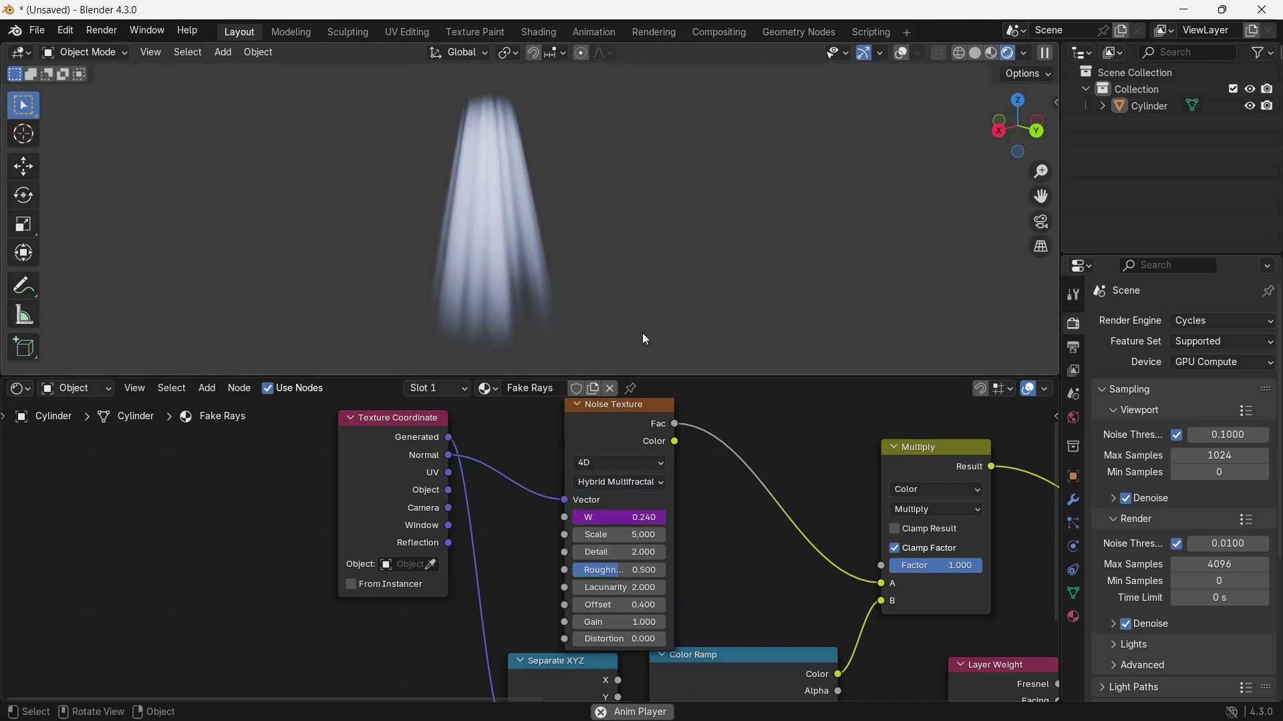